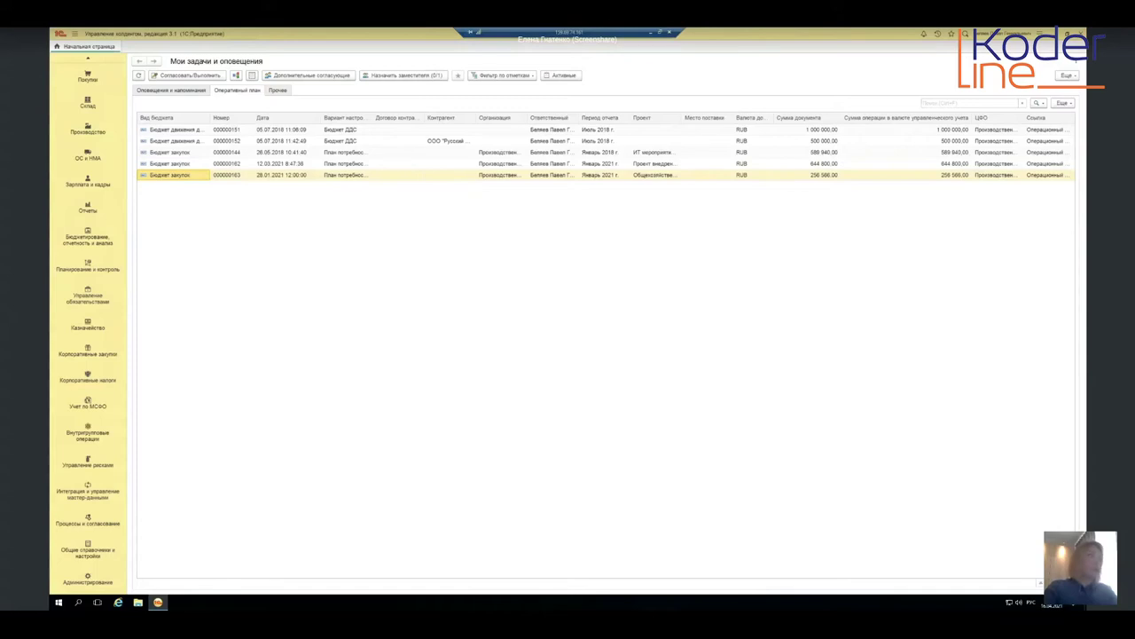
# Step: Open the treasury (Казначейство) settings from the common reference data and settings, and review the payment calendar (Платежный календарь) group
pyautogui.click(96, 556)
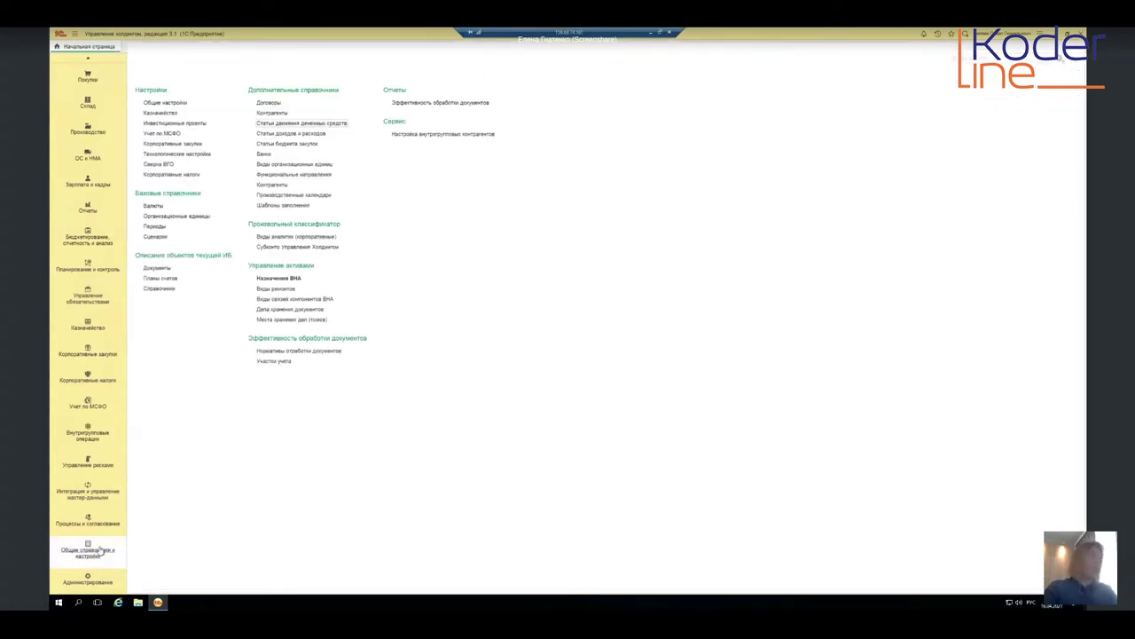
pyautogui.click(166, 115)
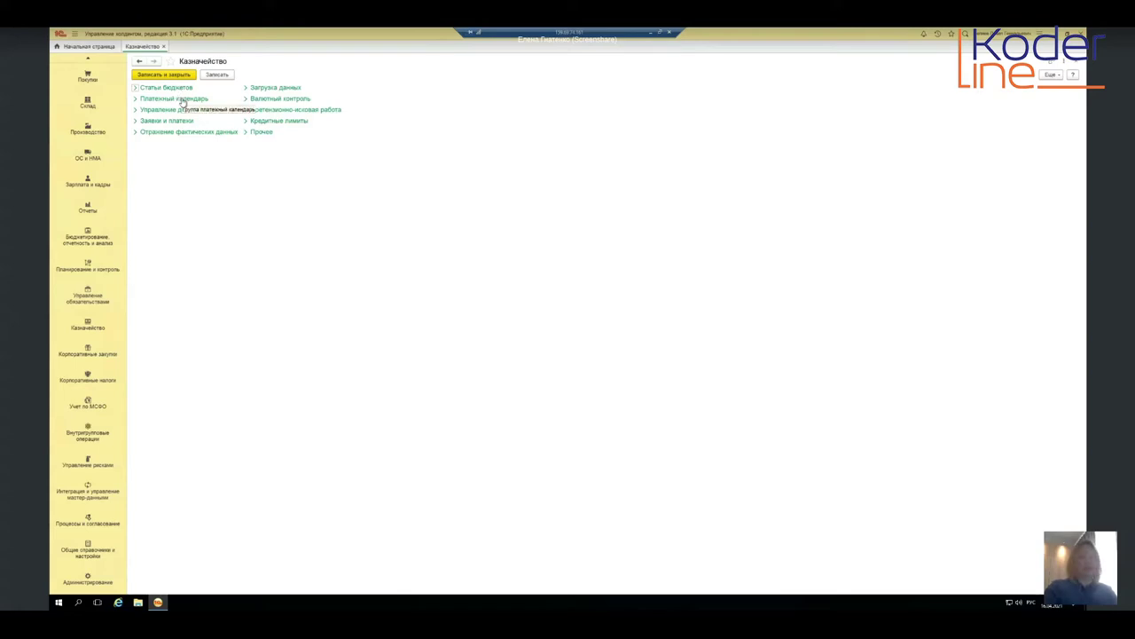
pyautogui.click(182, 99)
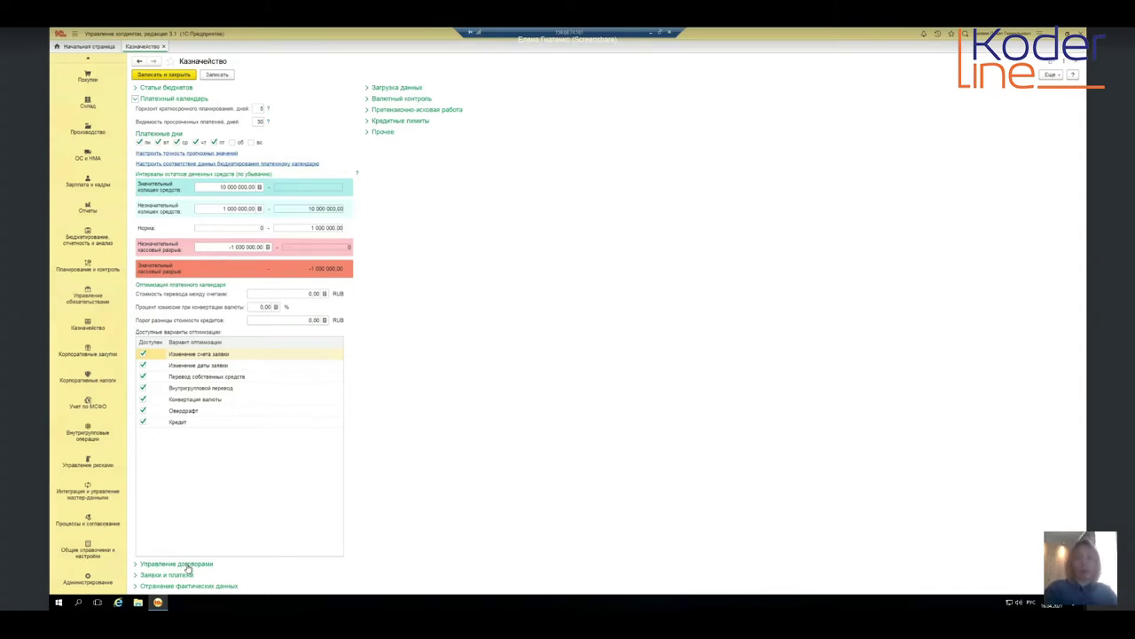
pyautogui.click(137, 99)
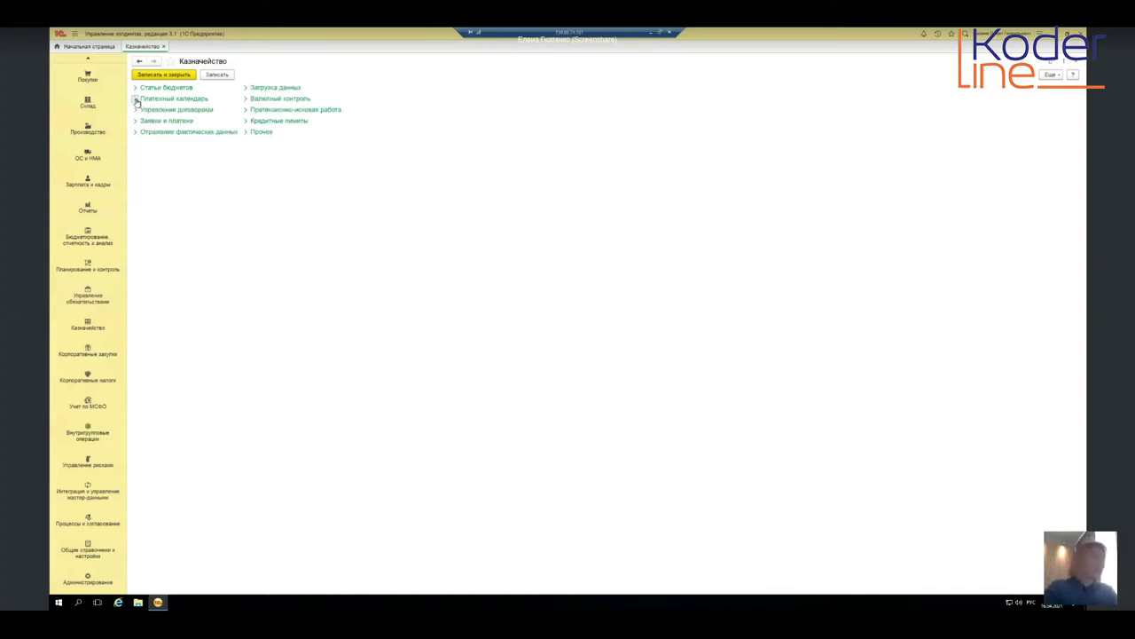
# Step: Review the contract management (Управление договорами) settings, including the request generation schedule and the schedule update mode options, leaving them as they are
pyautogui.click(134, 109)
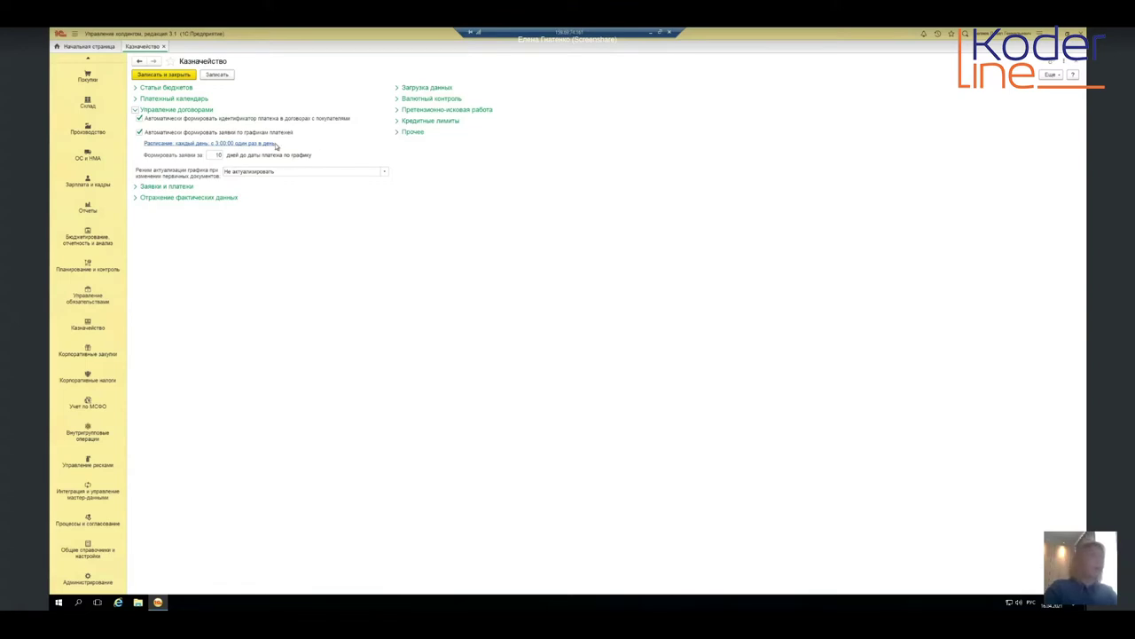
pyautogui.click(274, 144)
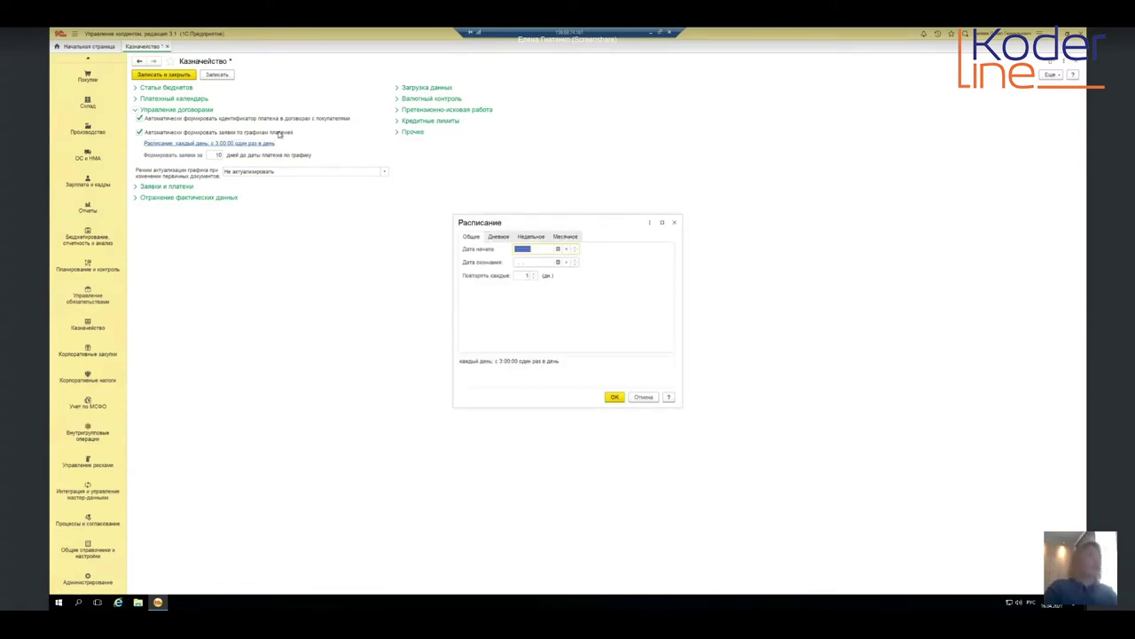
pyautogui.click(674, 222)
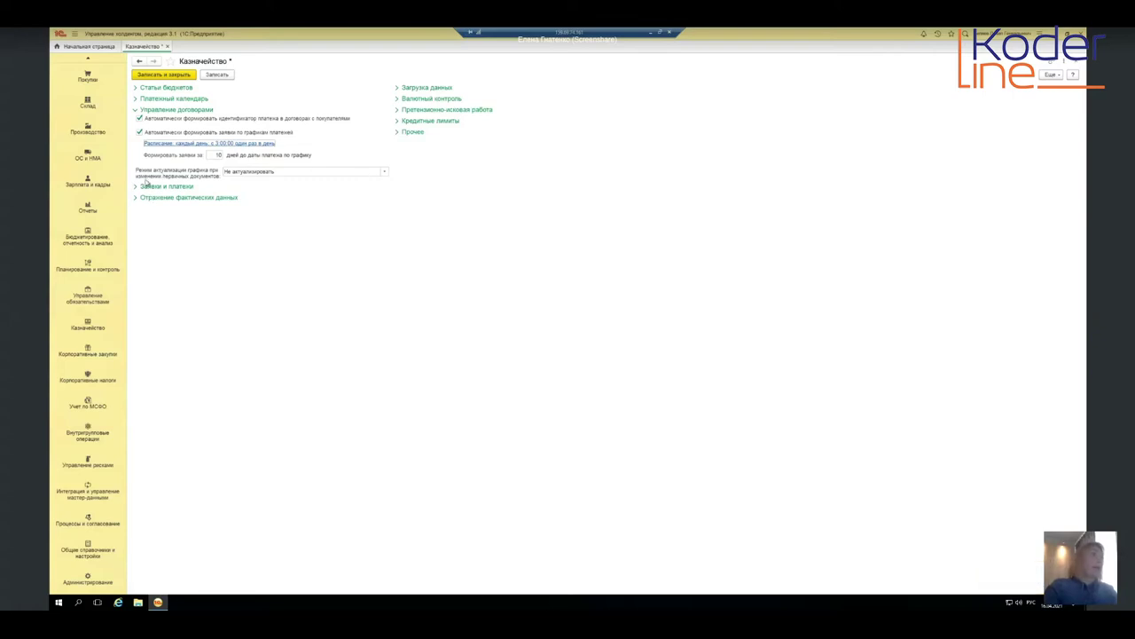
pyautogui.click(386, 172)
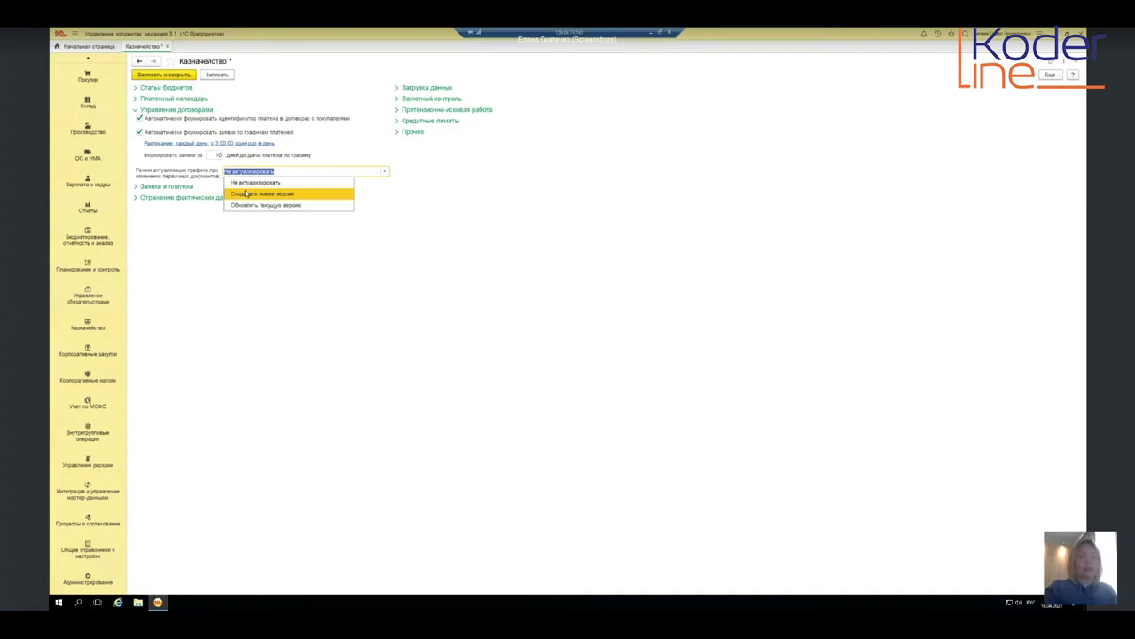
pyautogui.click(410, 200)
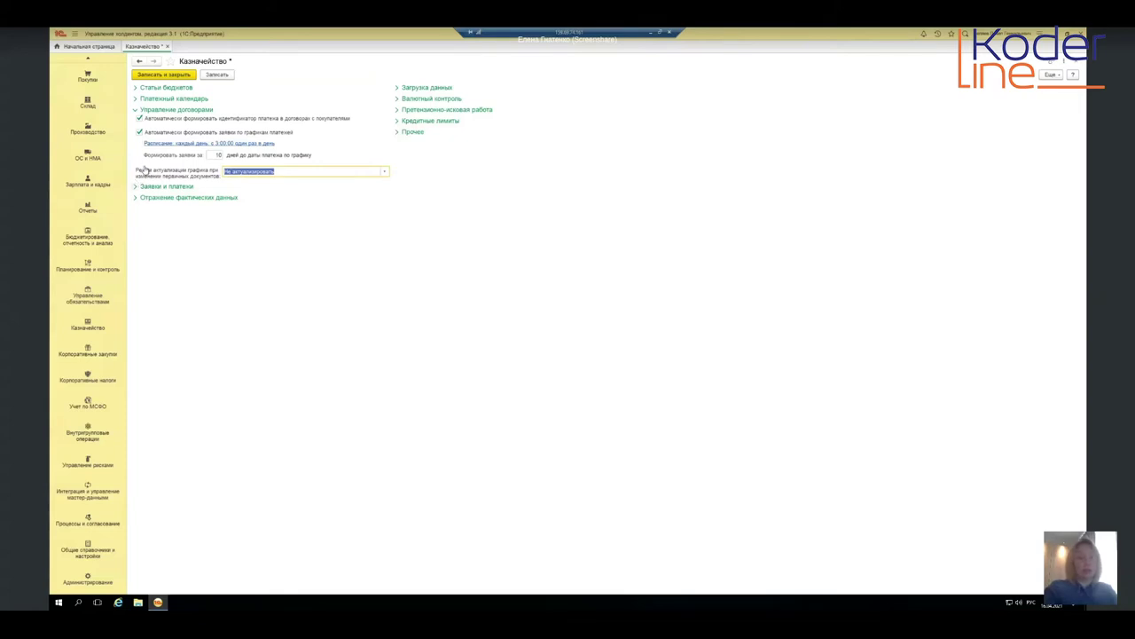
pyautogui.click(136, 111)
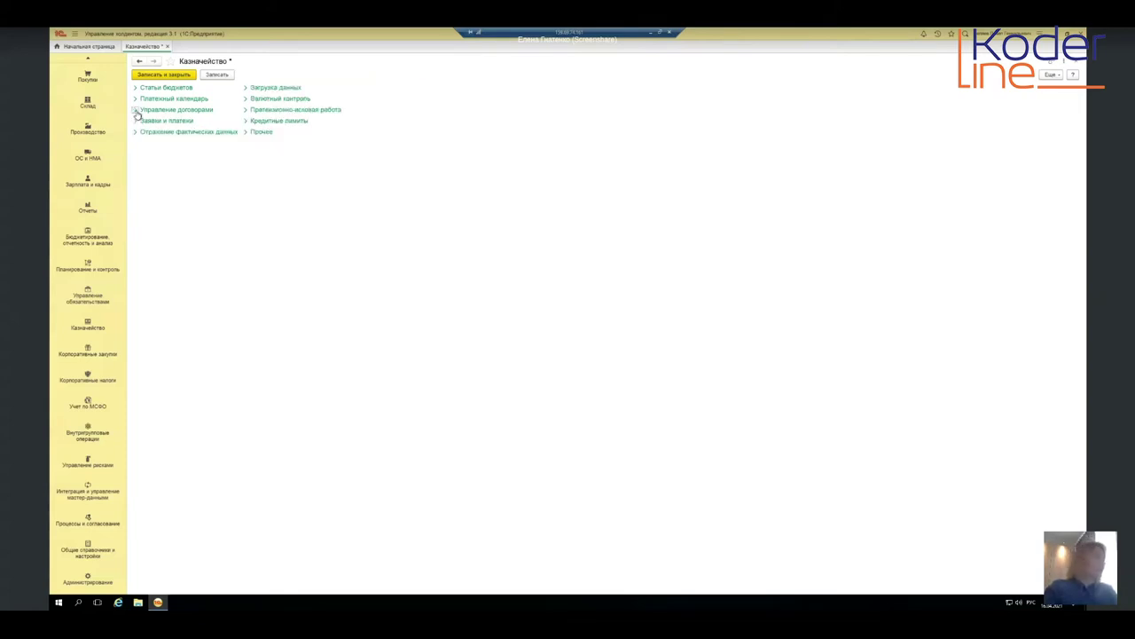
# Step: Review the settings for requests and payments (Заявки и платежи) and for recording actual data (Отражение фактических данных)
pyautogui.click(136, 120)
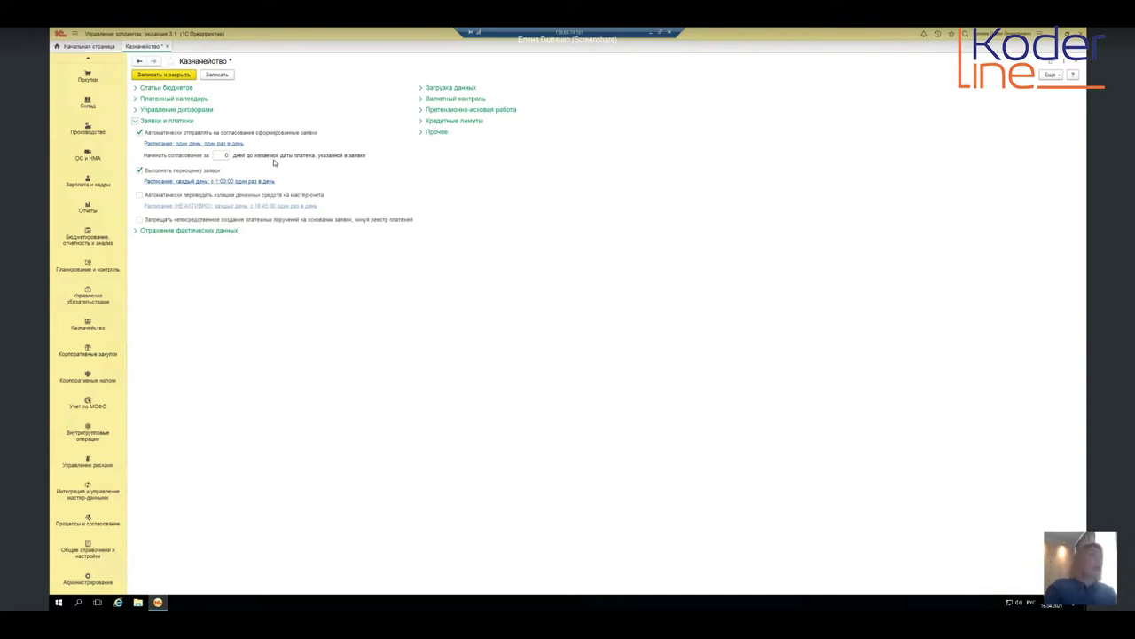
pyautogui.click(221, 233)
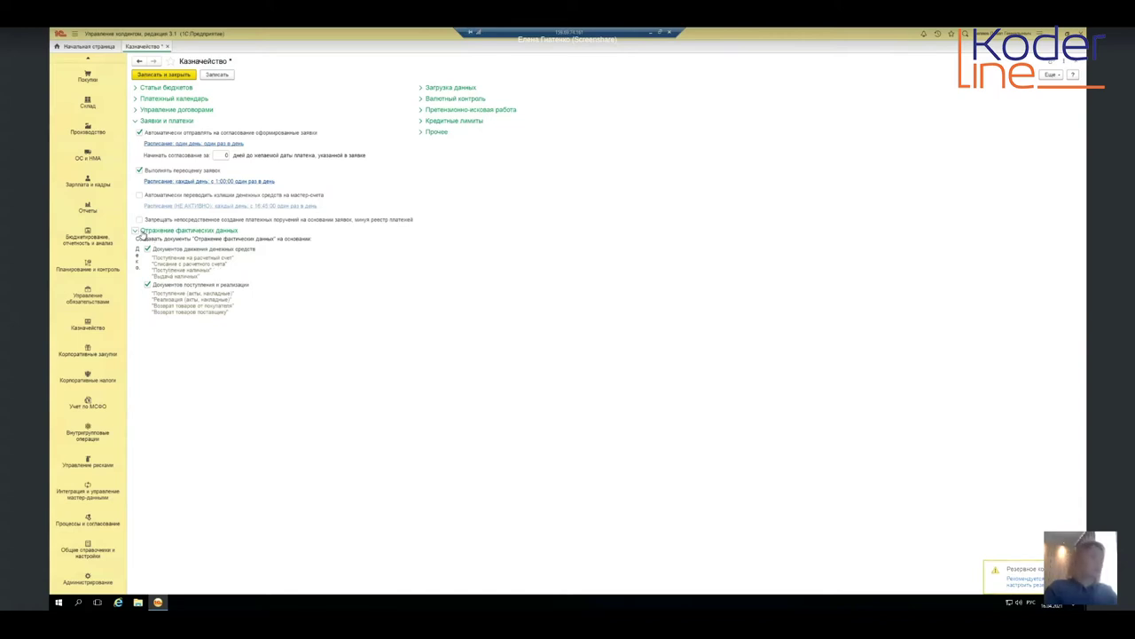
pyautogui.click(136, 231)
# Step: Review the data import (Загрузка данных) and currency control (Валютный контроль) settings
pyautogui.click(424, 89)
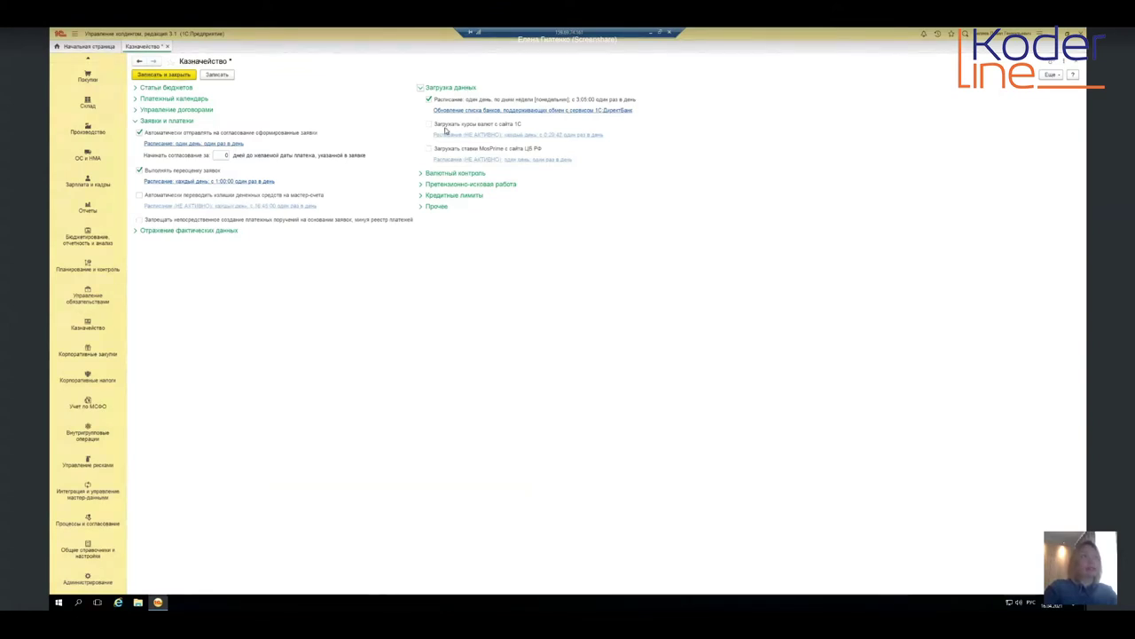
pyautogui.click(421, 91)
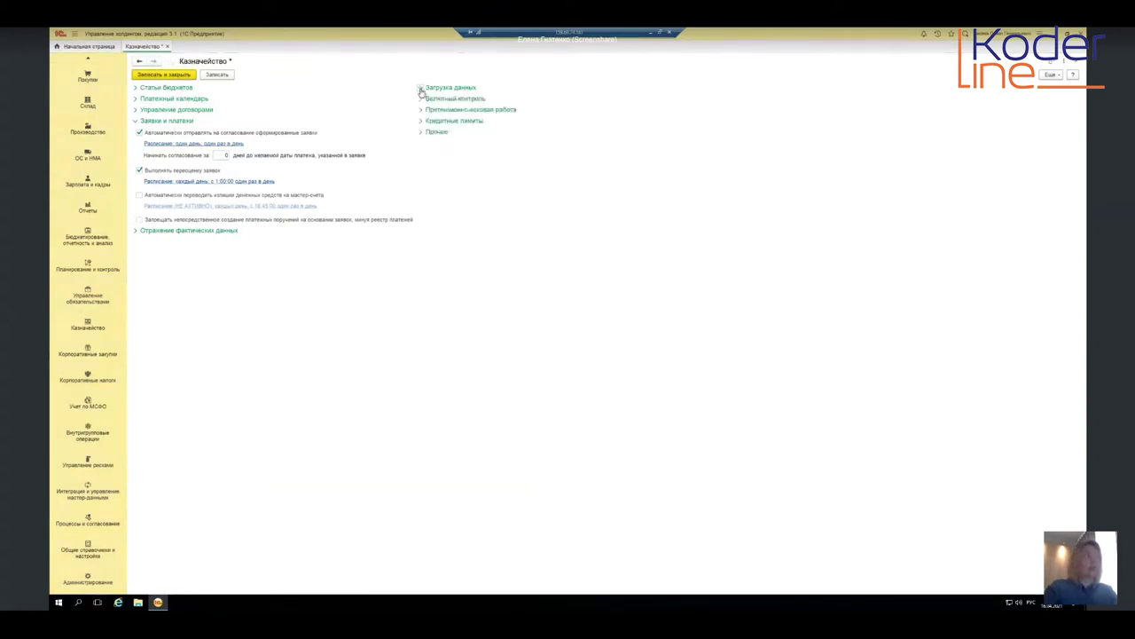
pyautogui.click(420, 99)
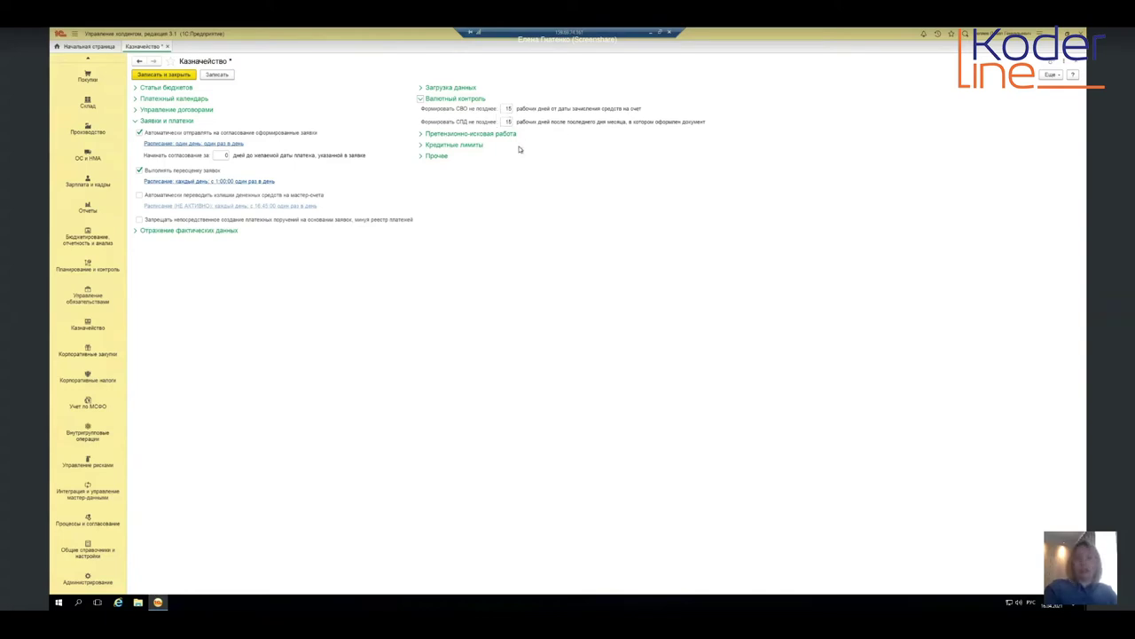
# Step: Review the claims work, credit limits and other (Прочее) settings, and close the treasury settings
pyautogui.click(482, 133)
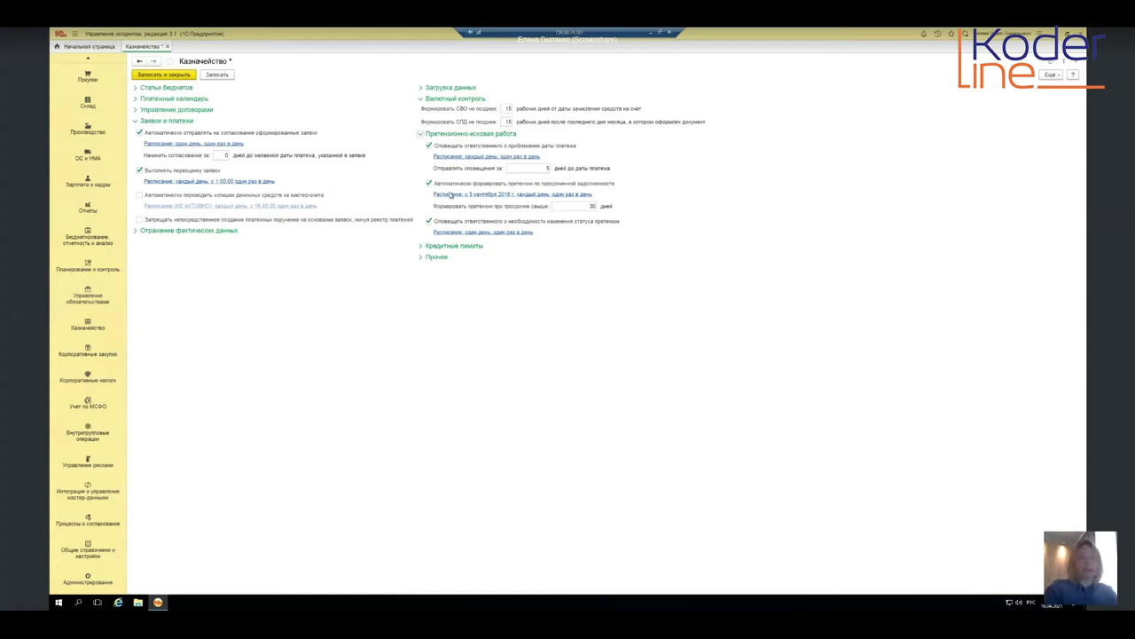
pyautogui.click(473, 247)
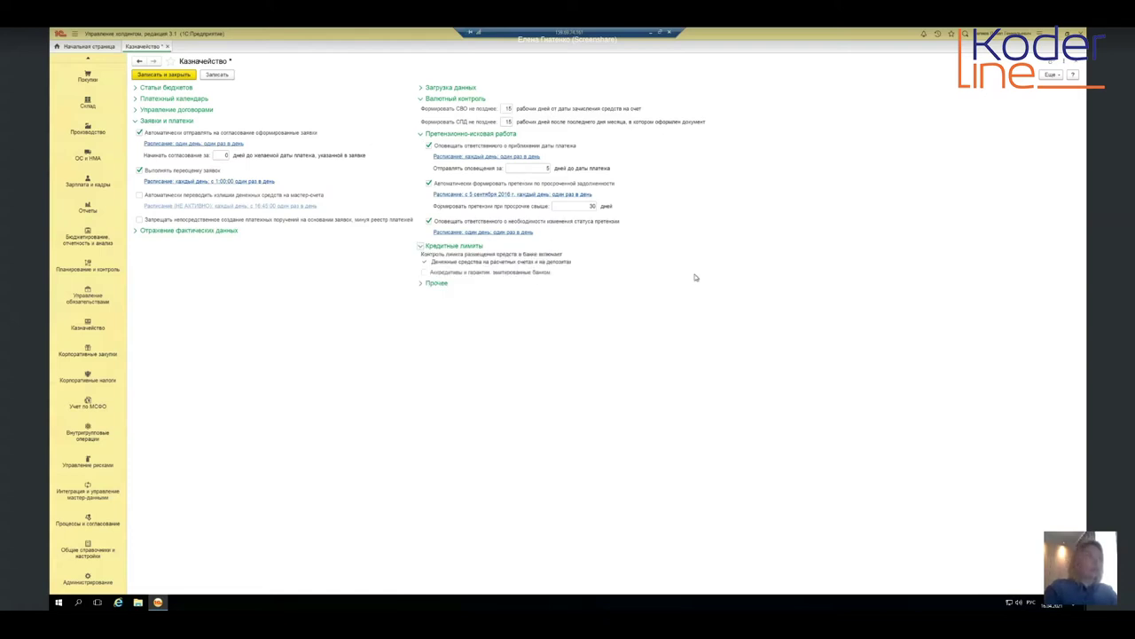
pyautogui.click(439, 283)
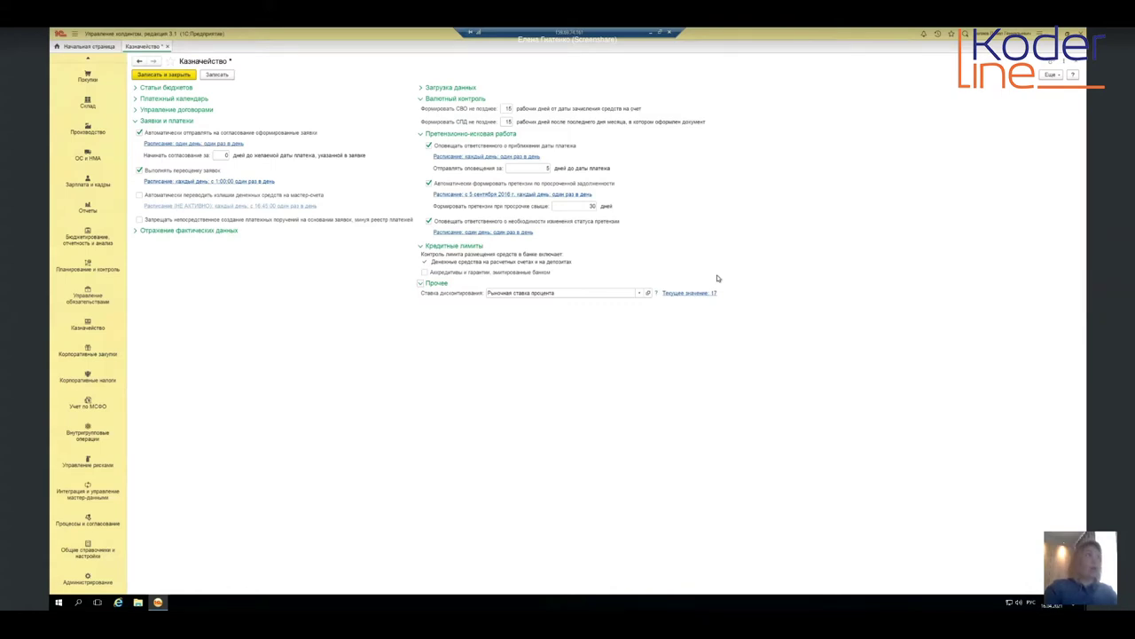
pyautogui.click(167, 46)
pyautogui.click(598, 334)
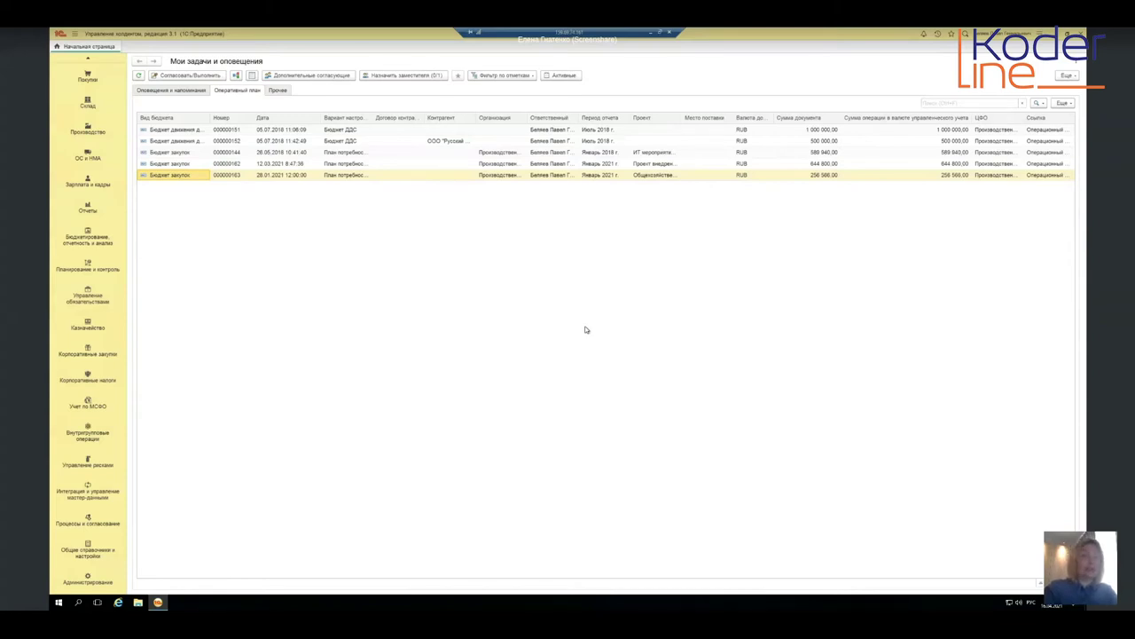
# Step: Open the cash flow items (Статьи движения денежных средств) reference list and open the item "Возврат займа" for editing
pyautogui.click(89, 552)
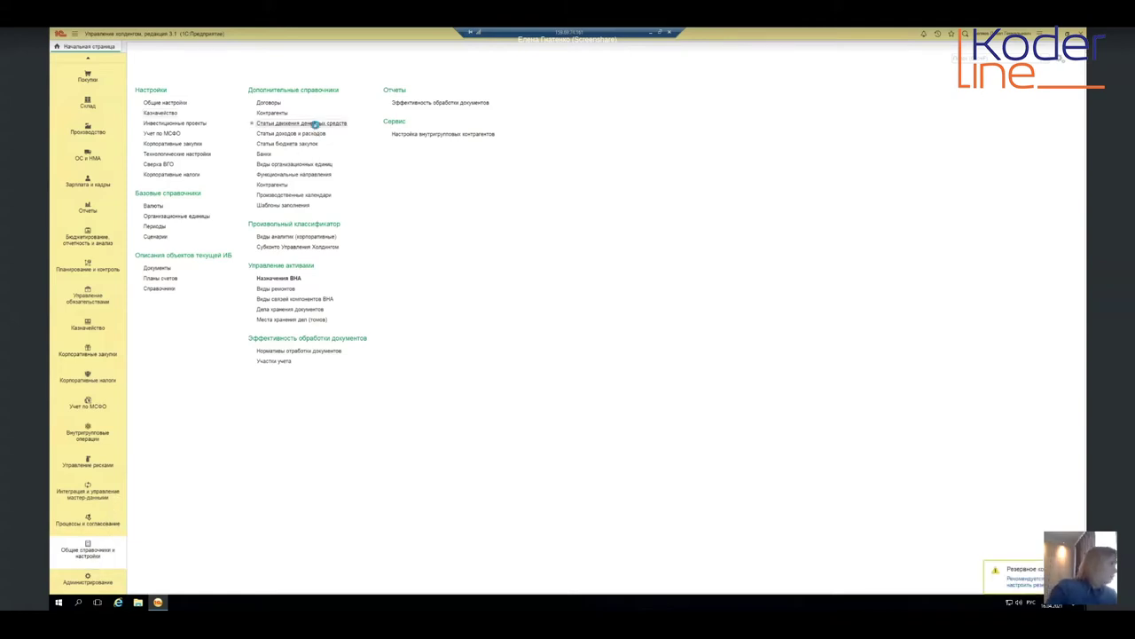
pyautogui.click(314, 124)
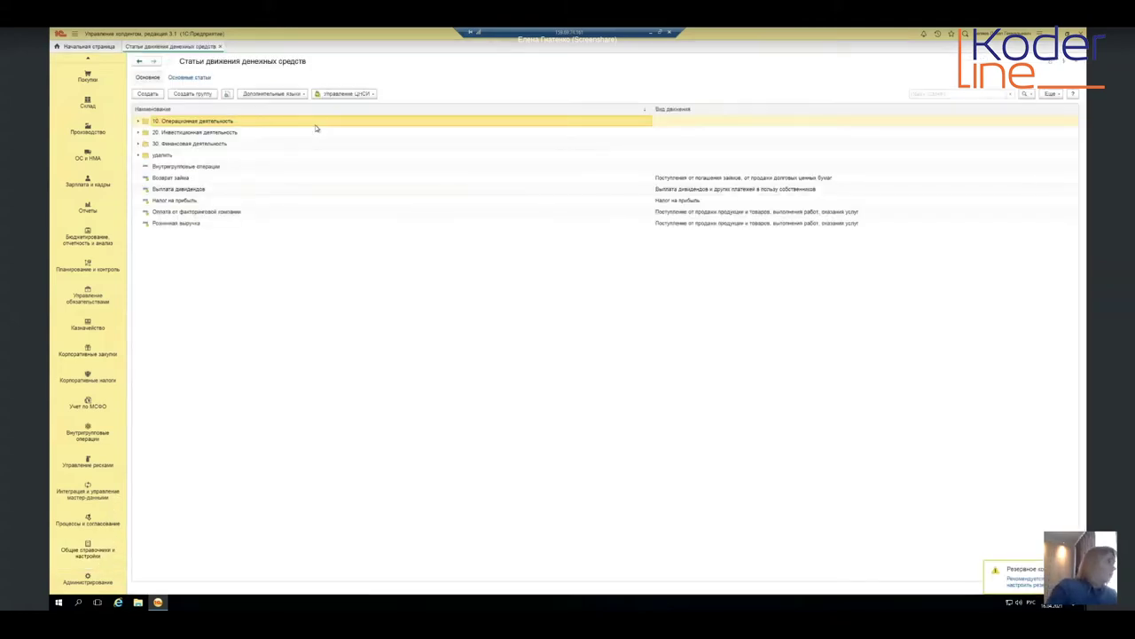
pyautogui.click(173, 178)
pyautogui.rightClick(175, 179)
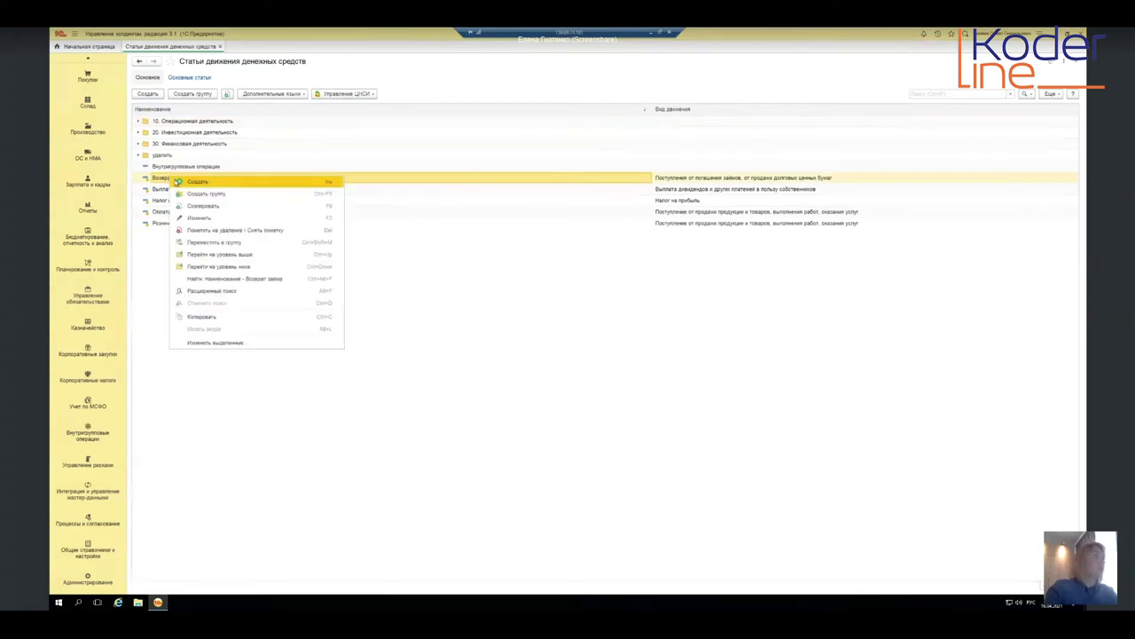
pyautogui.click(202, 217)
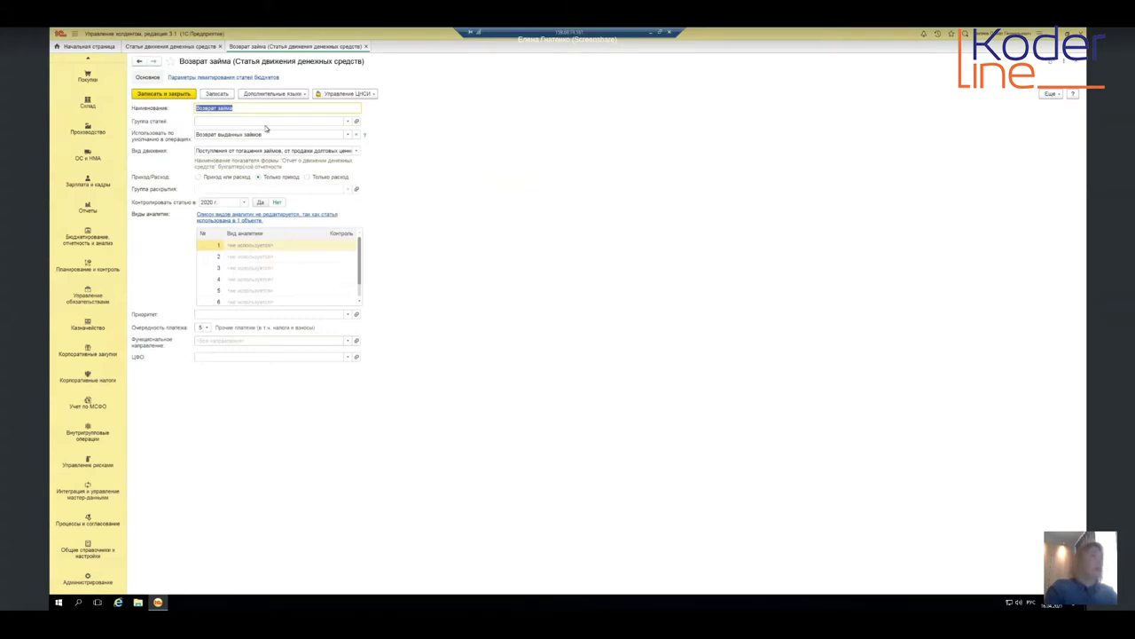
# Step: Look through the items in the group "30. Финансовая деятельность" and return to the "Возврат займа" card
pyautogui.click(182, 47)
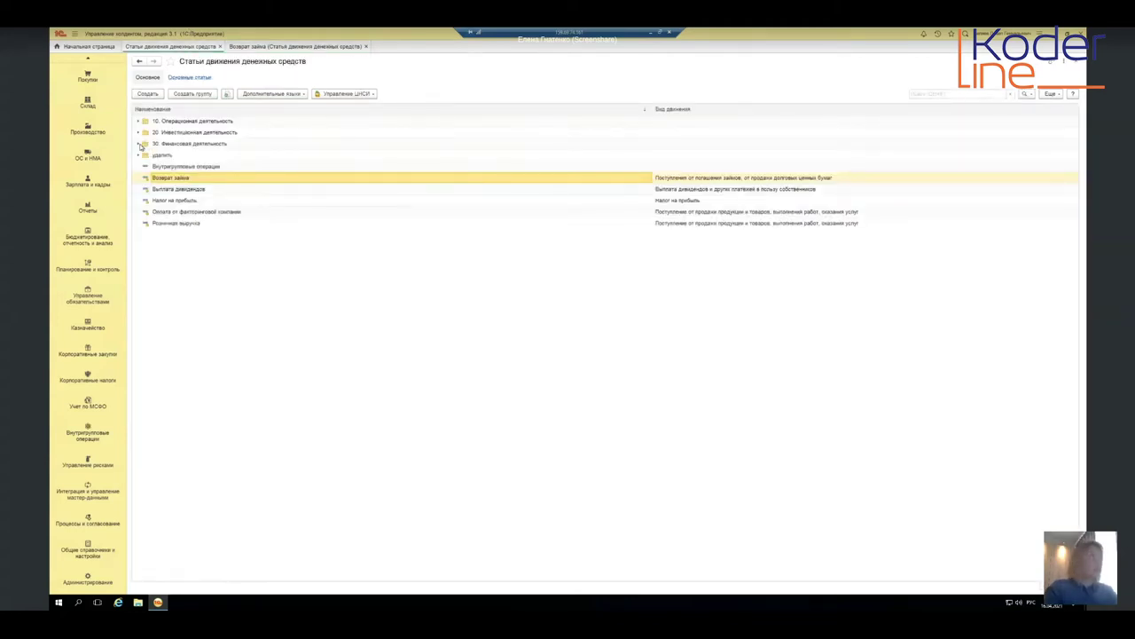
pyautogui.doubleClick(141, 144)
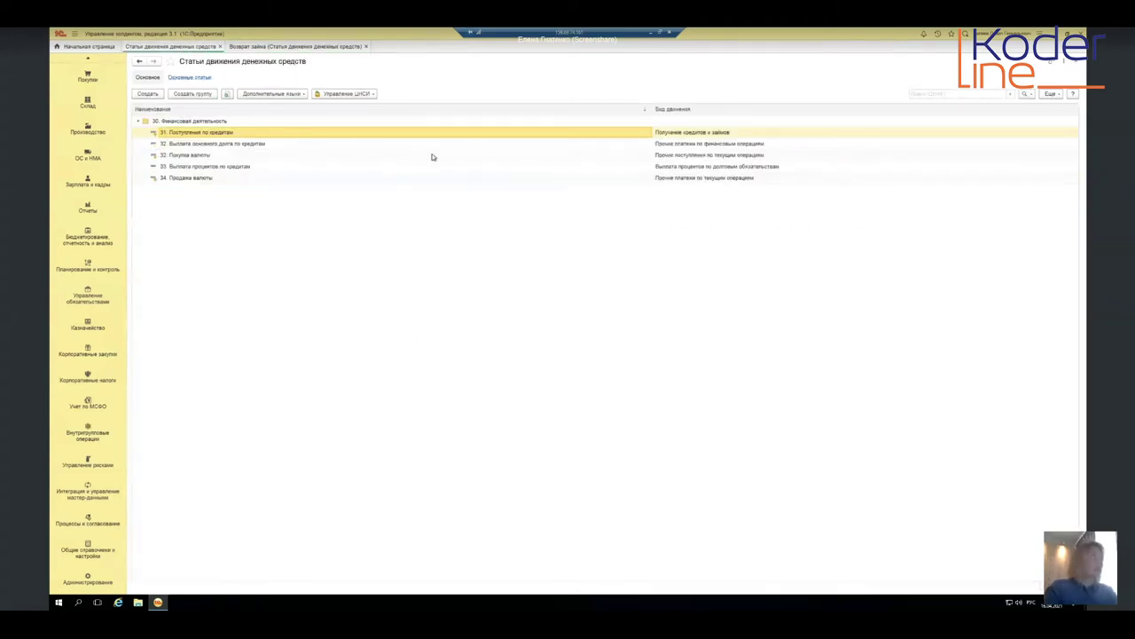
pyautogui.click(295, 46)
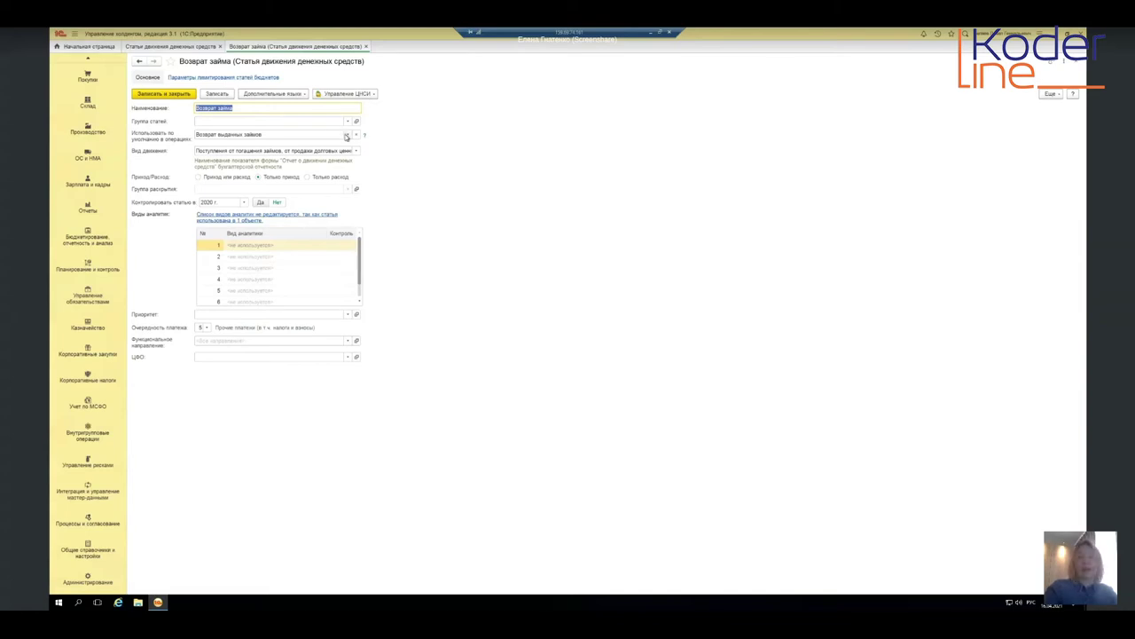
# Step: Examine the available default operations and the full list of cash flow movement types for the "Возврат займа" item, keeping the existing choices
pyautogui.click(347, 134)
pyautogui.press('Up')
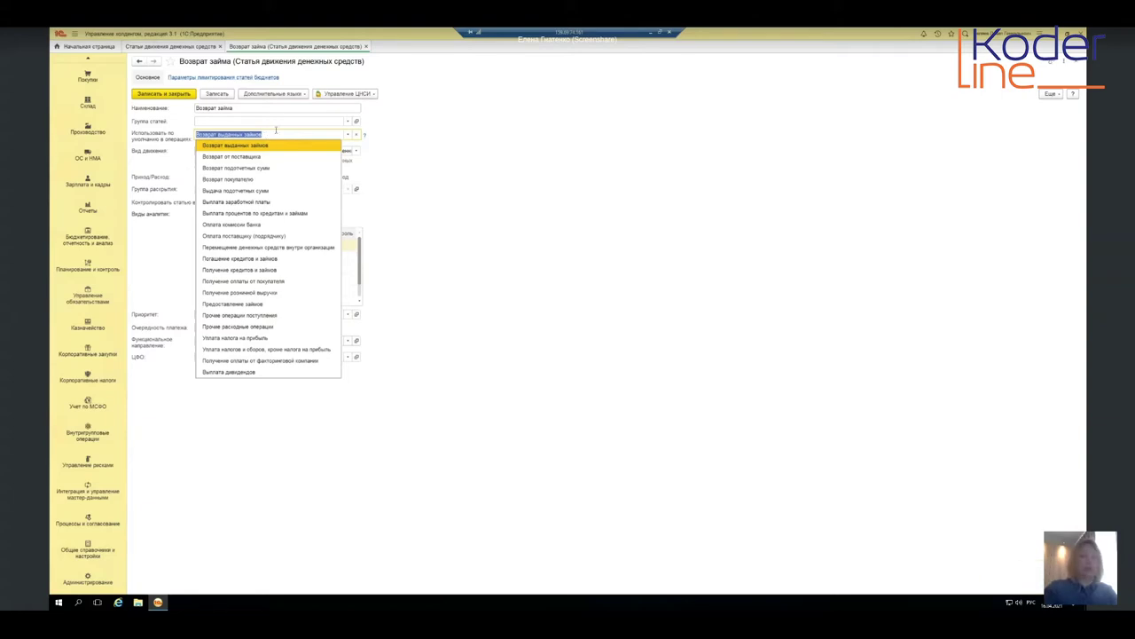
pyautogui.click(412, 123)
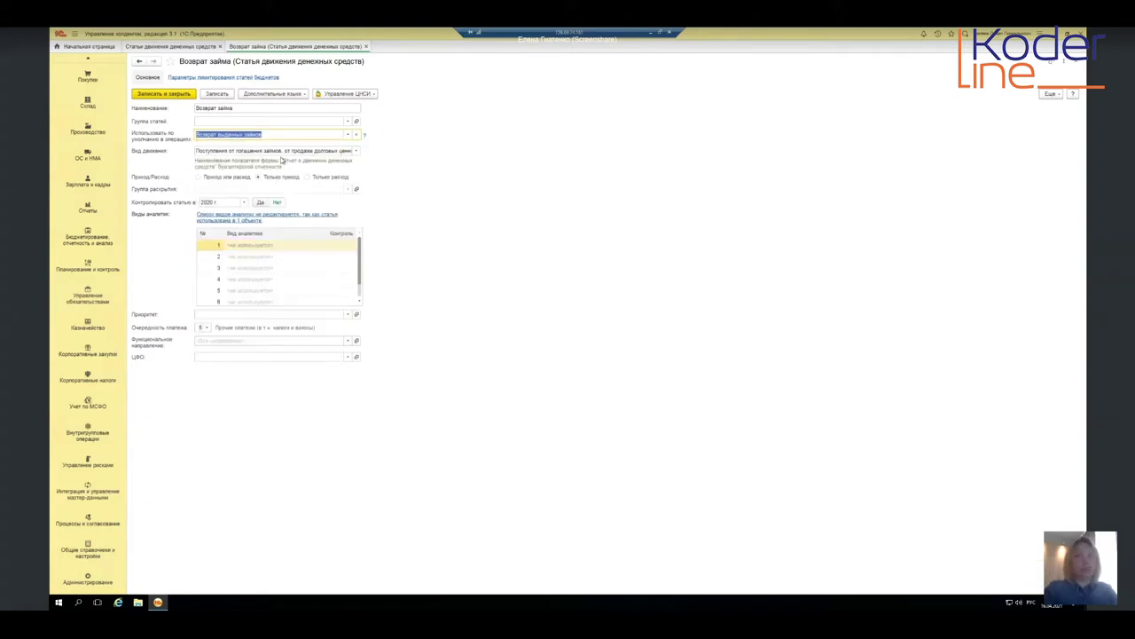
pyautogui.click(355, 150)
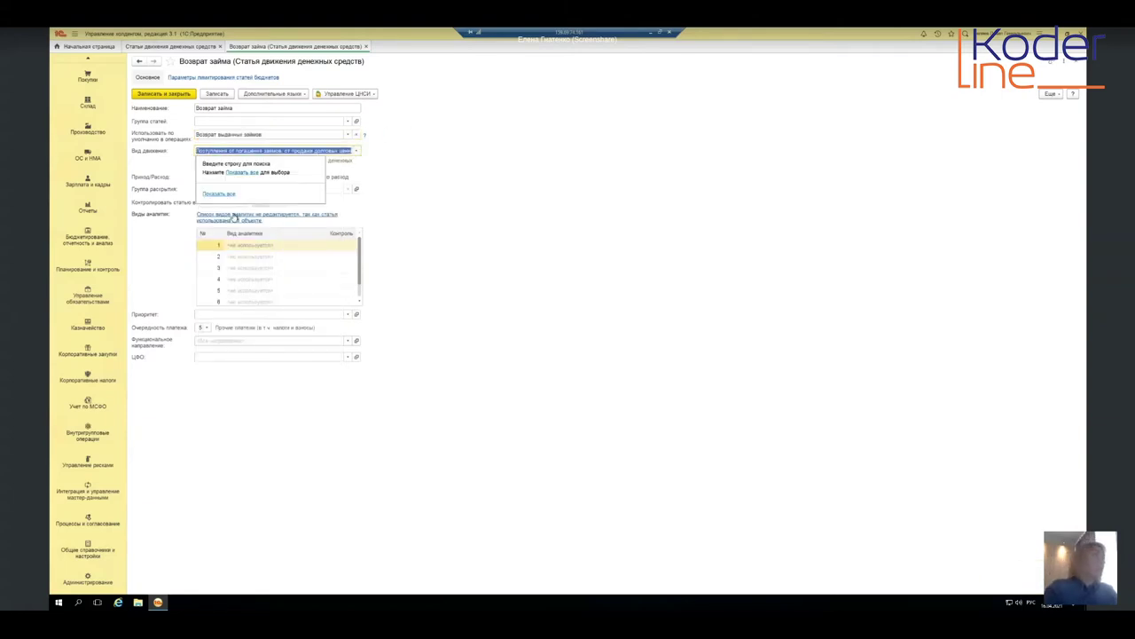
pyautogui.click(228, 194)
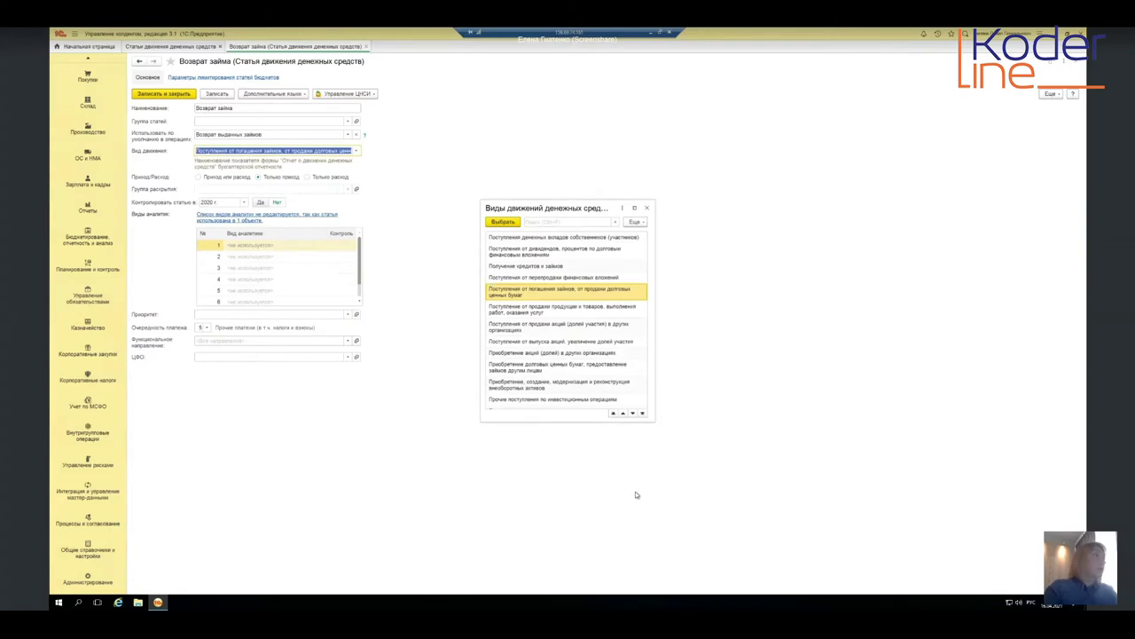
pyautogui.click(648, 209)
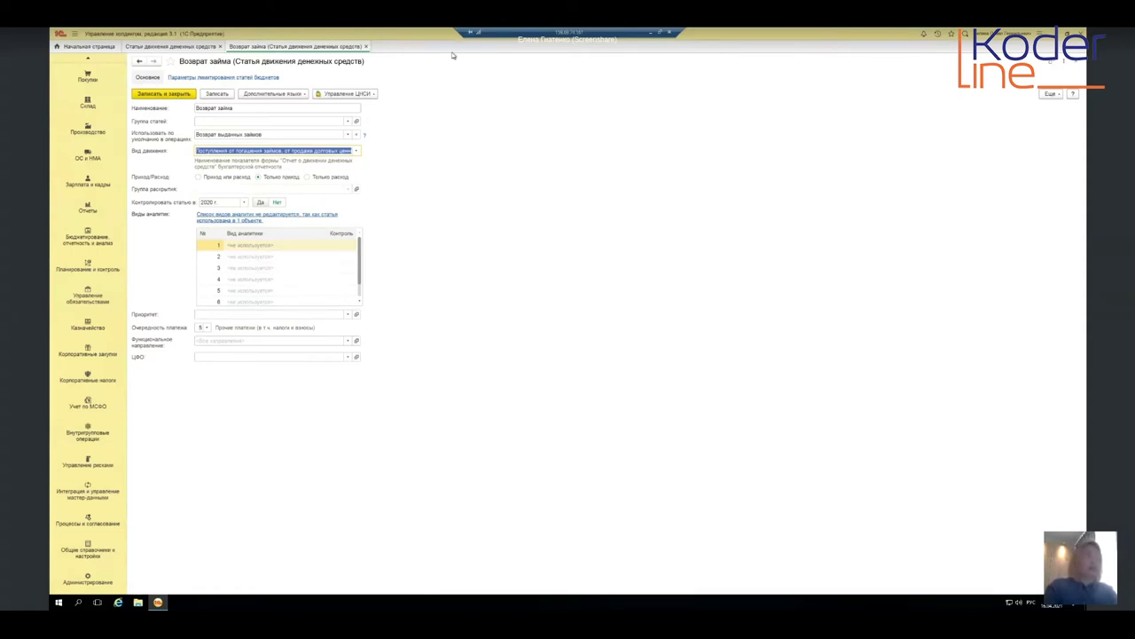
# Step: Close the "Возврат займа" card and start a new cash flow item in the group "30. Финансовая деятельность"
pyautogui.click(292, 190)
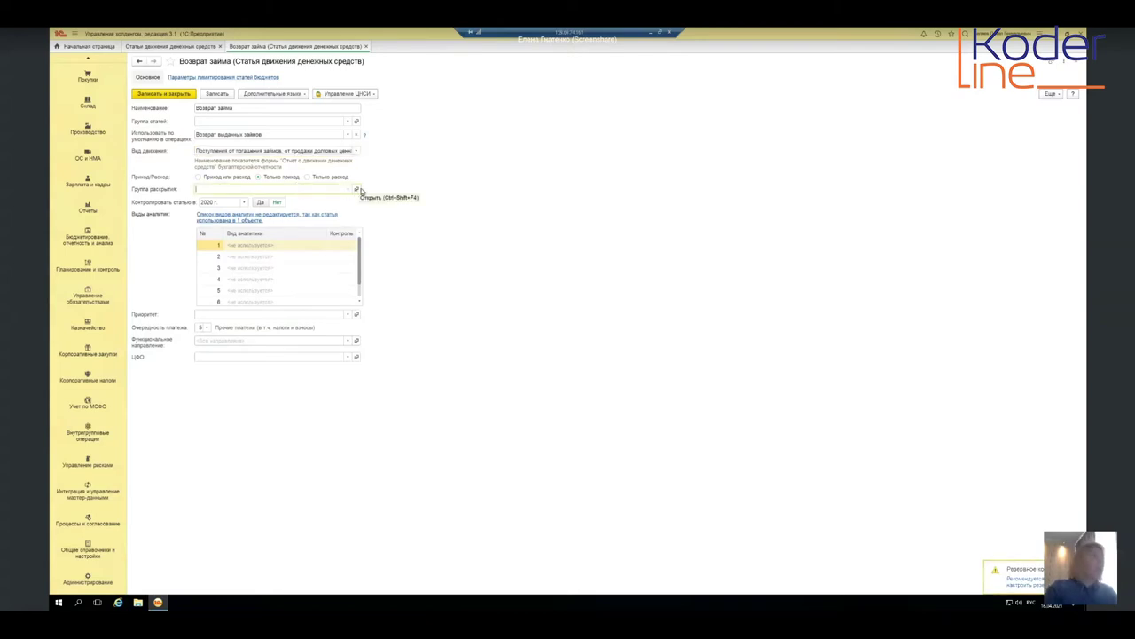
pyautogui.click(366, 46)
pyautogui.click(151, 94)
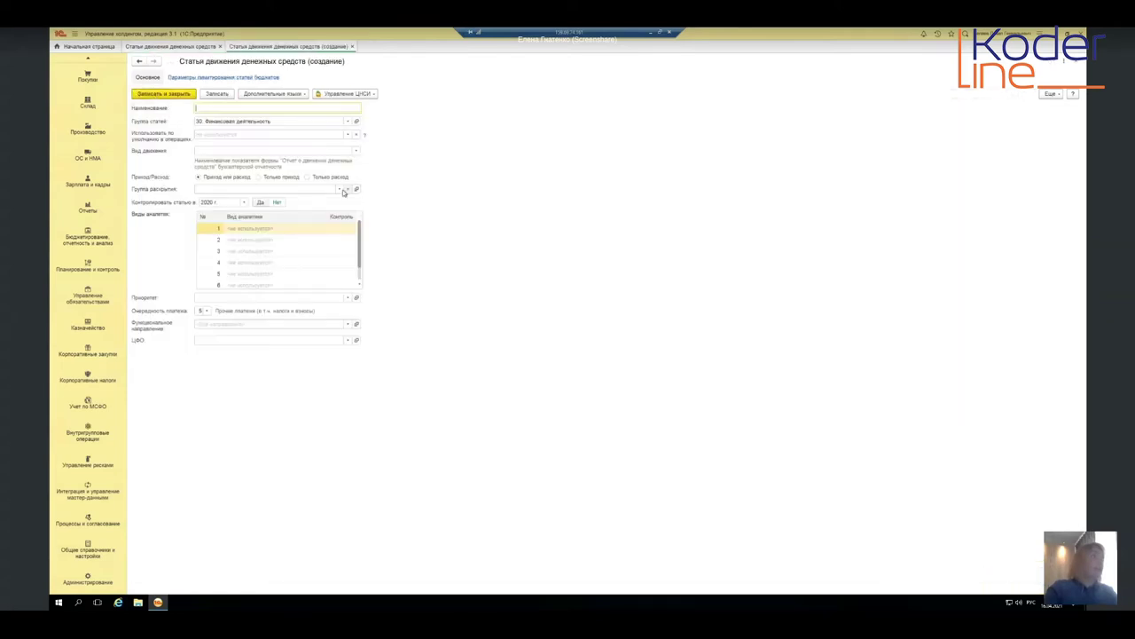
# Step: Examine the budget item analytics groups available for the new item's disclosure group (Группа раскрытия)
pyautogui.click(343, 192)
pyautogui.click(227, 243)
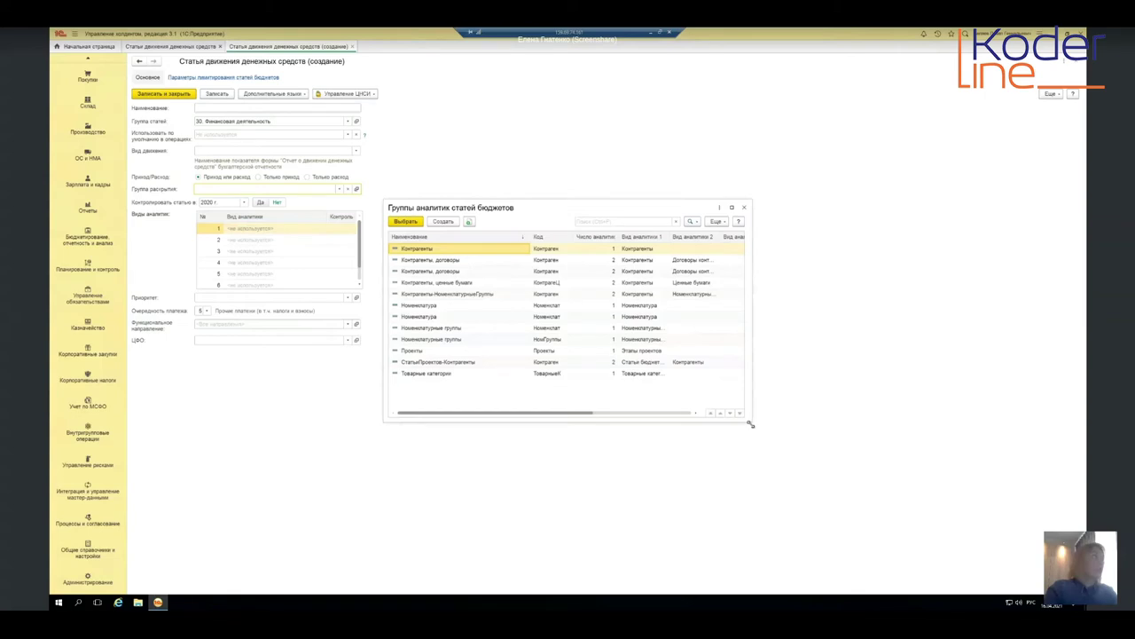
pyautogui.moveTo(752, 426); pyautogui.dragTo(839, 467)
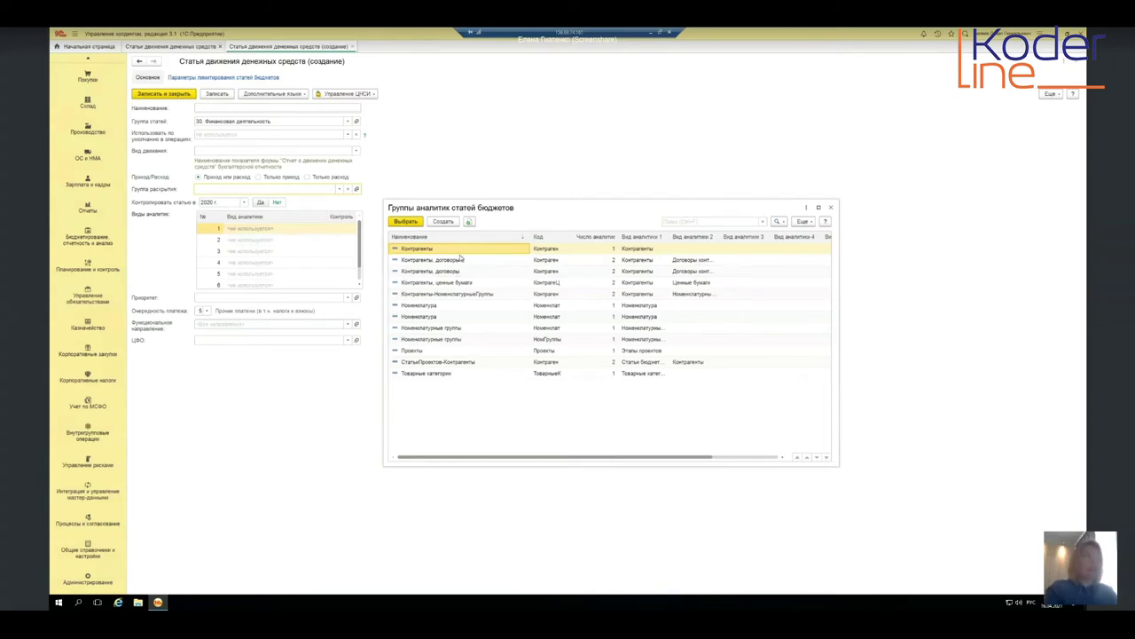
pyautogui.click(490, 294)
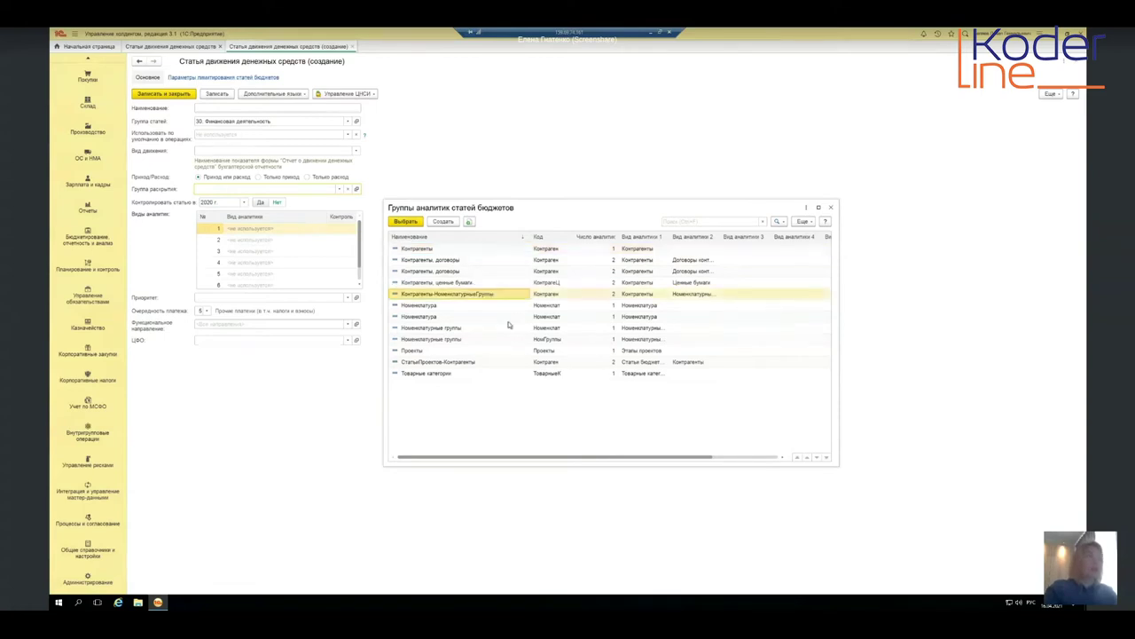
pyautogui.moveTo(530, 238); pyautogui.dragTo(522, 238)
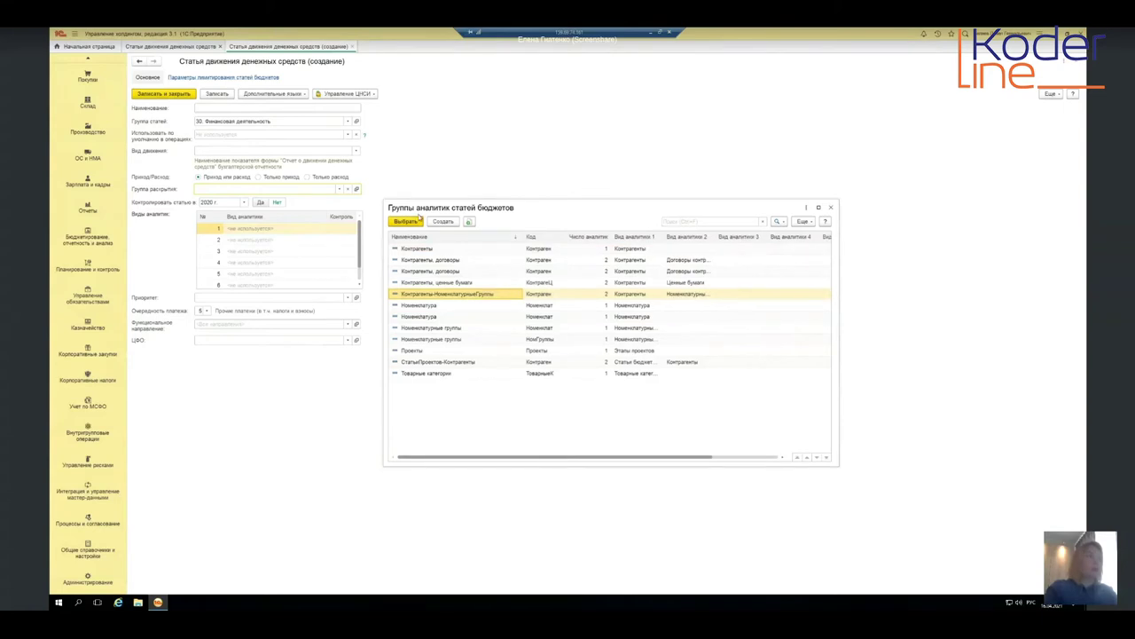
# Step: Look through the analytics slots of a blank analytics group, and close it and the group list without saving or choosing
pyautogui.click(443, 221)
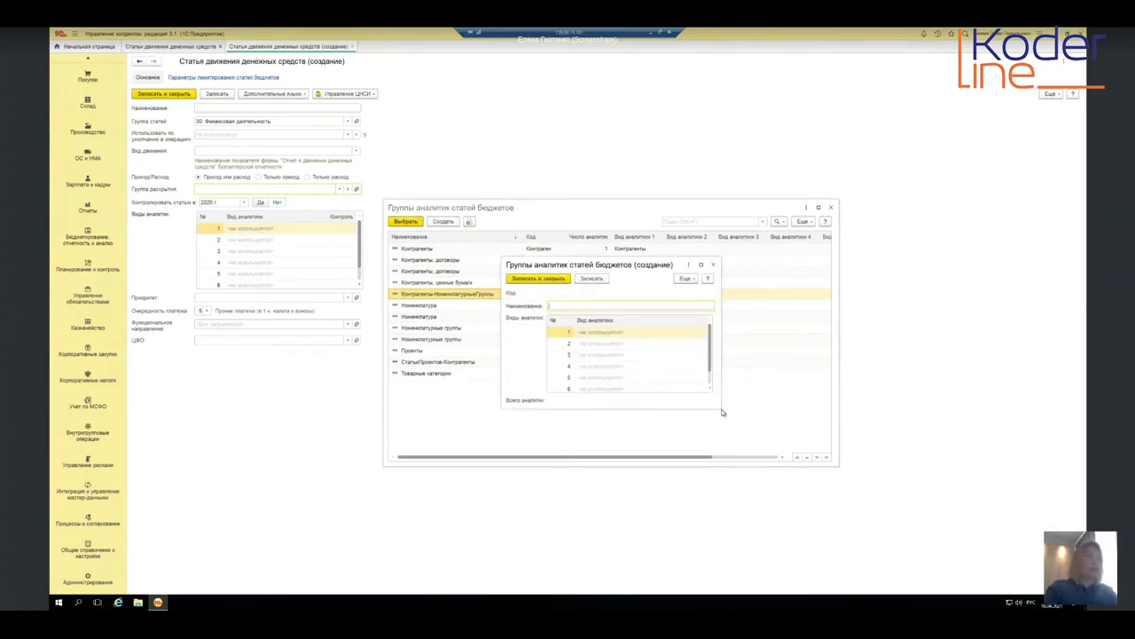
pyautogui.scroll(-1, 624, 371)
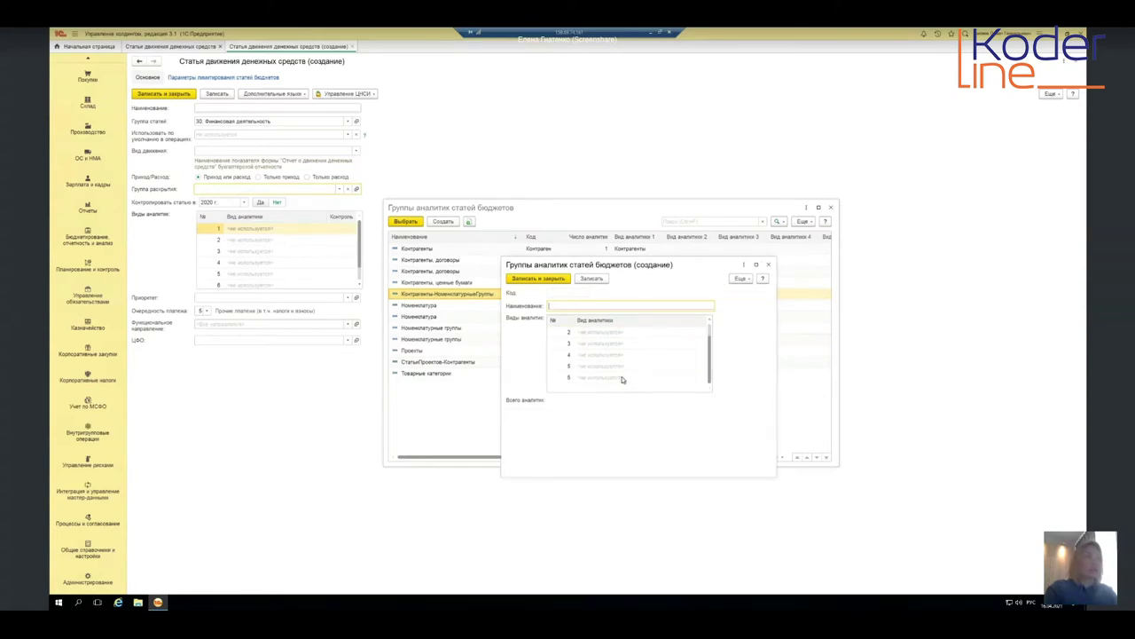
pyautogui.scroll(1, 623, 380)
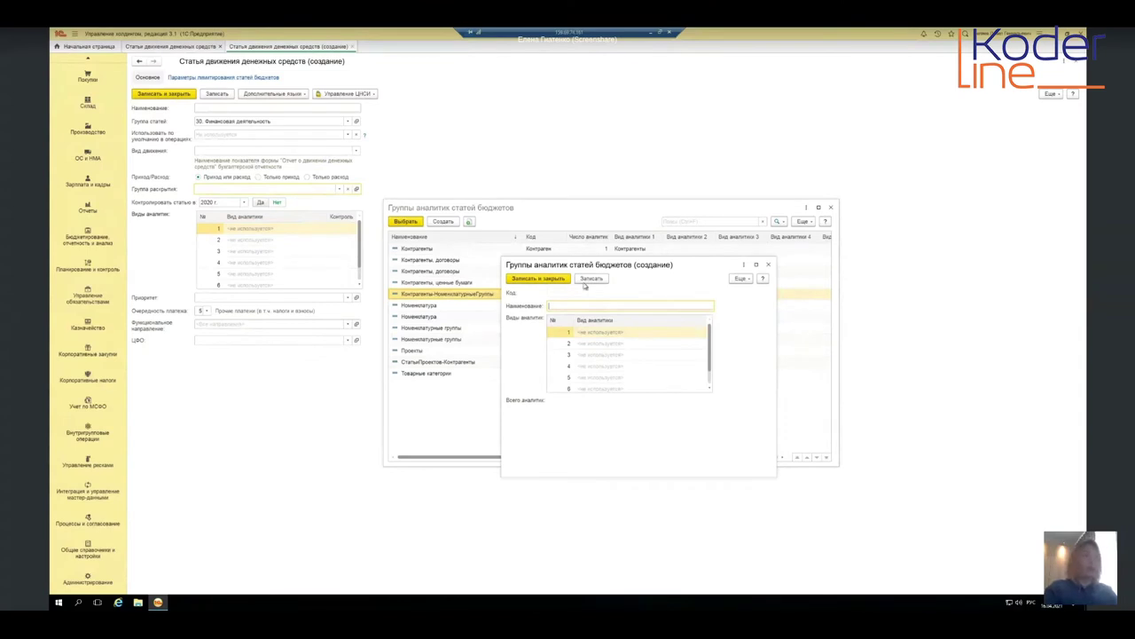
pyautogui.click(768, 264)
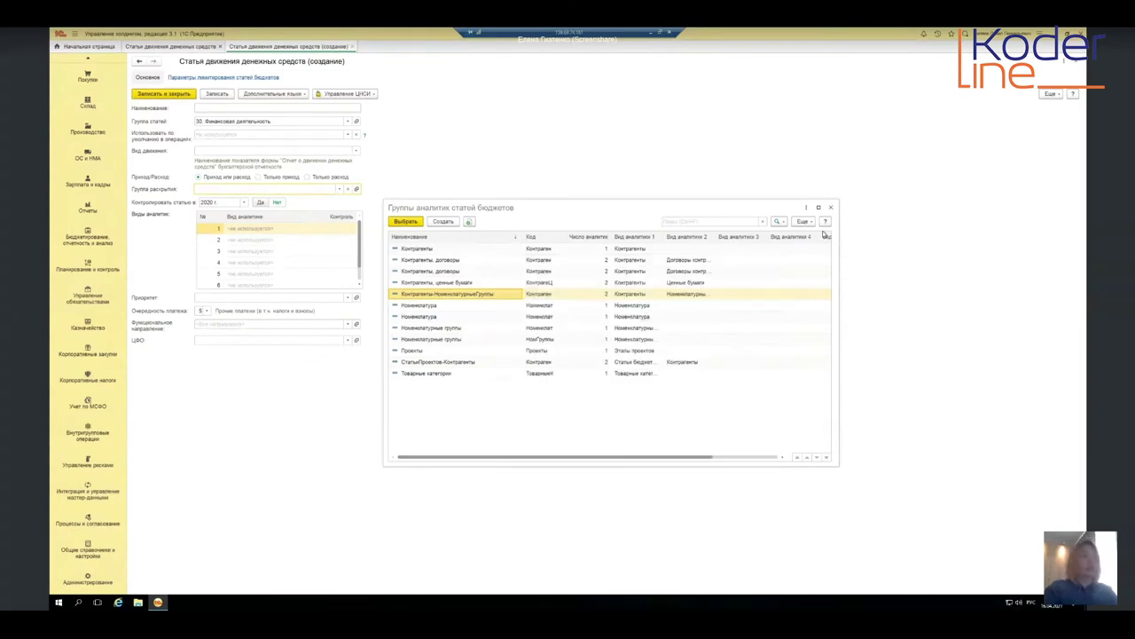
pyautogui.click(831, 210)
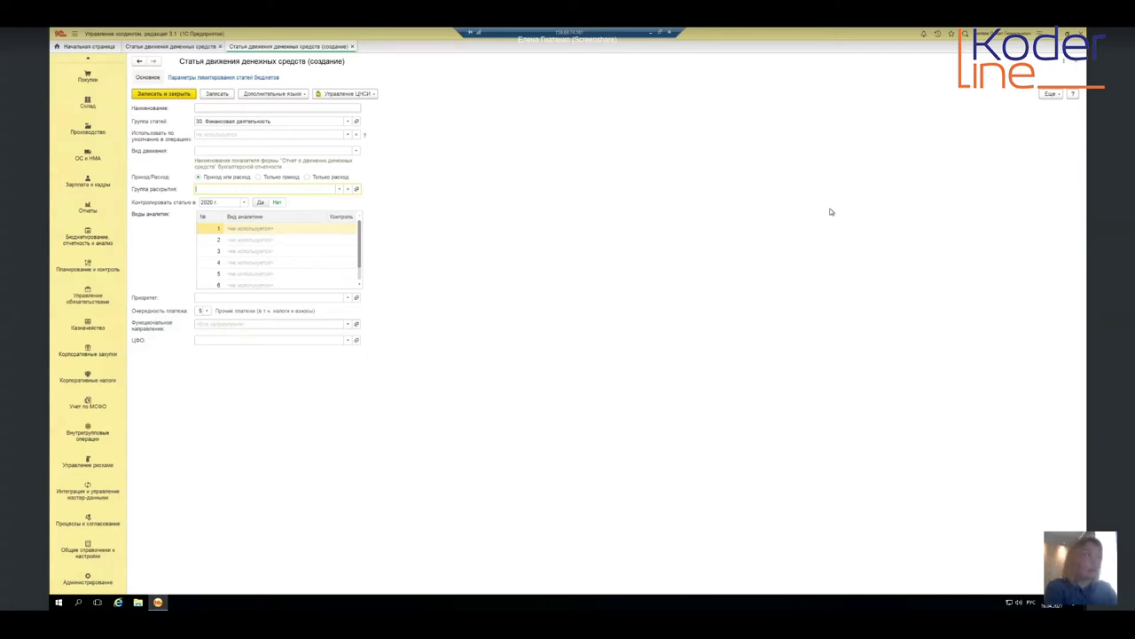
# Step: Review the choices for Приоритет, Функциональное направление and ЦФО in the new cash flow item, and close its card without saving
pyautogui.click(347, 297)
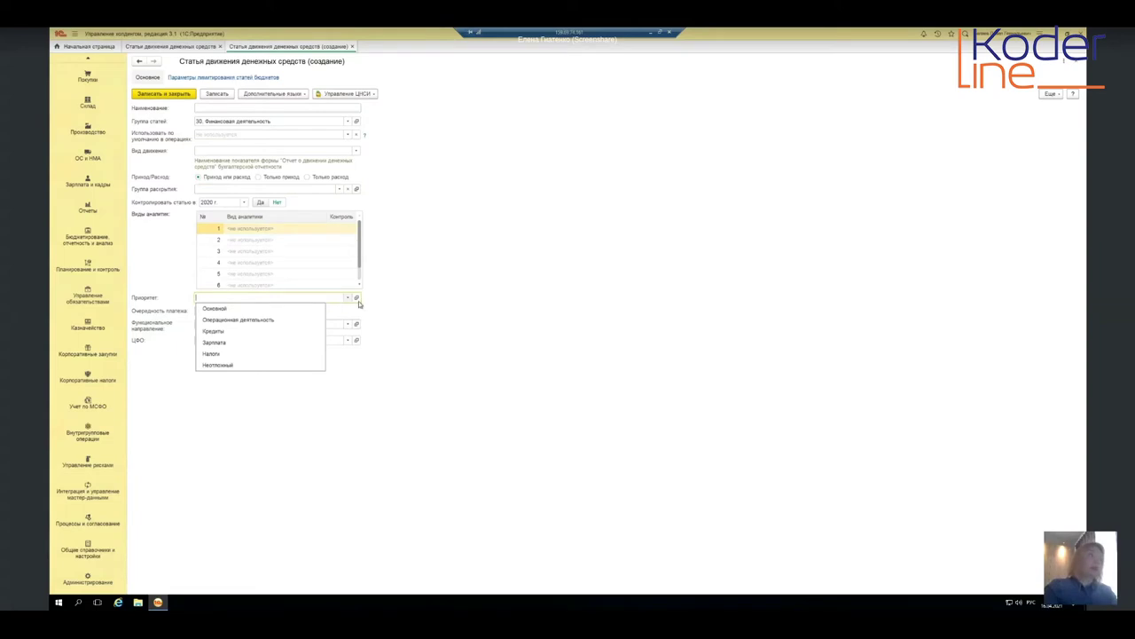
pyautogui.click(498, 310)
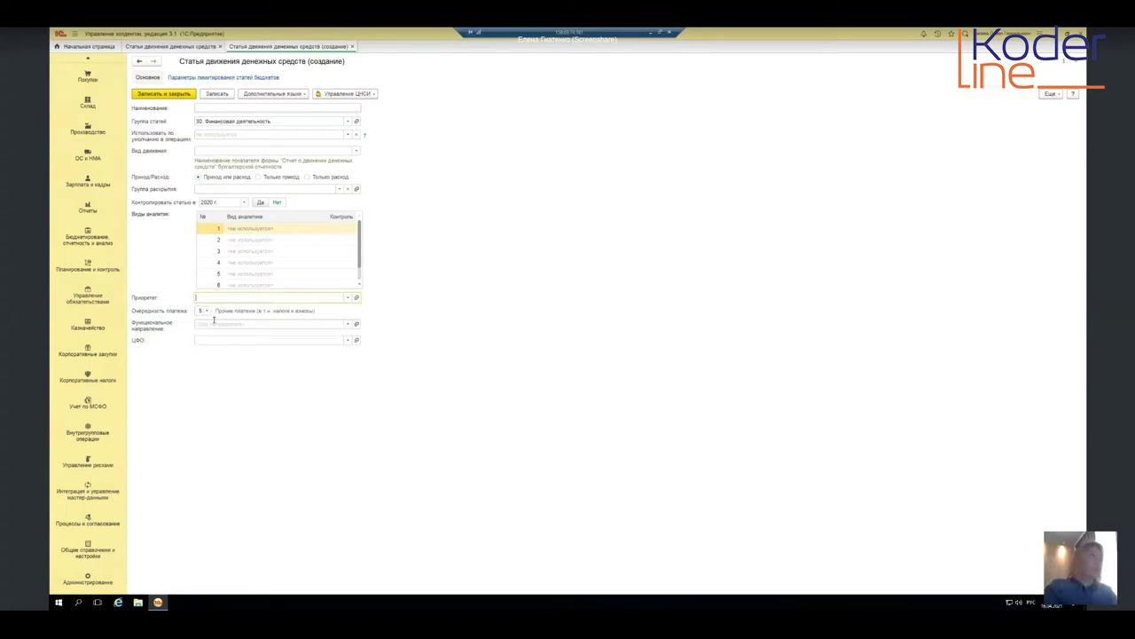
pyautogui.click(349, 325)
pyautogui.click(230, 352)
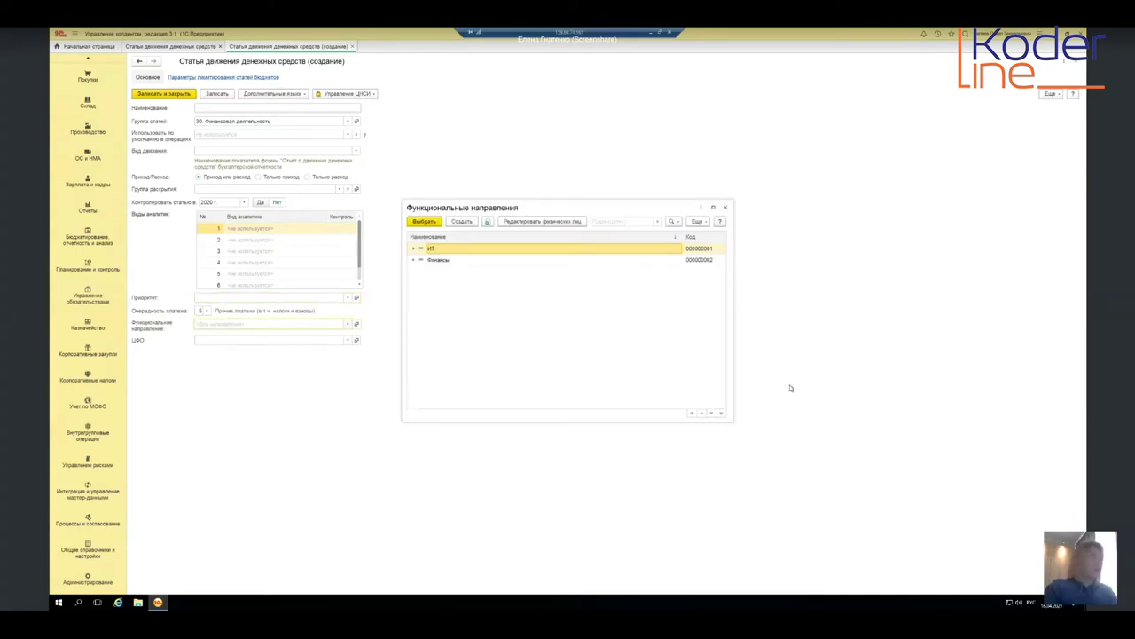
pyautogui.click(724, 209)
pyautogui.click(347, 343)
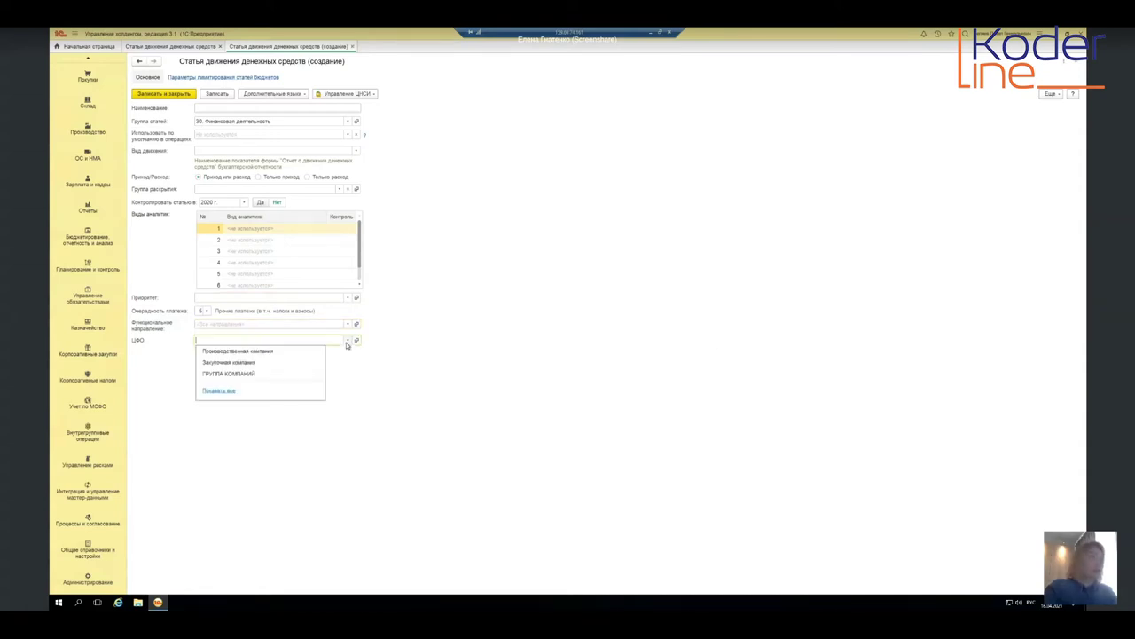
pyautogui.click(567, 299)
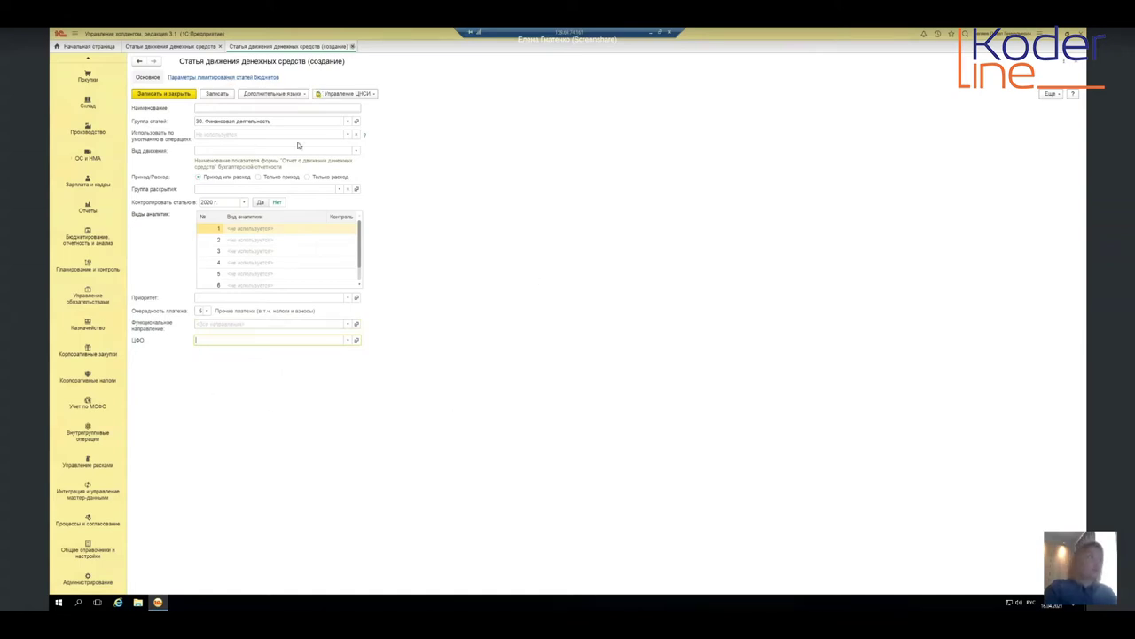
pyautogui.press('Escape')
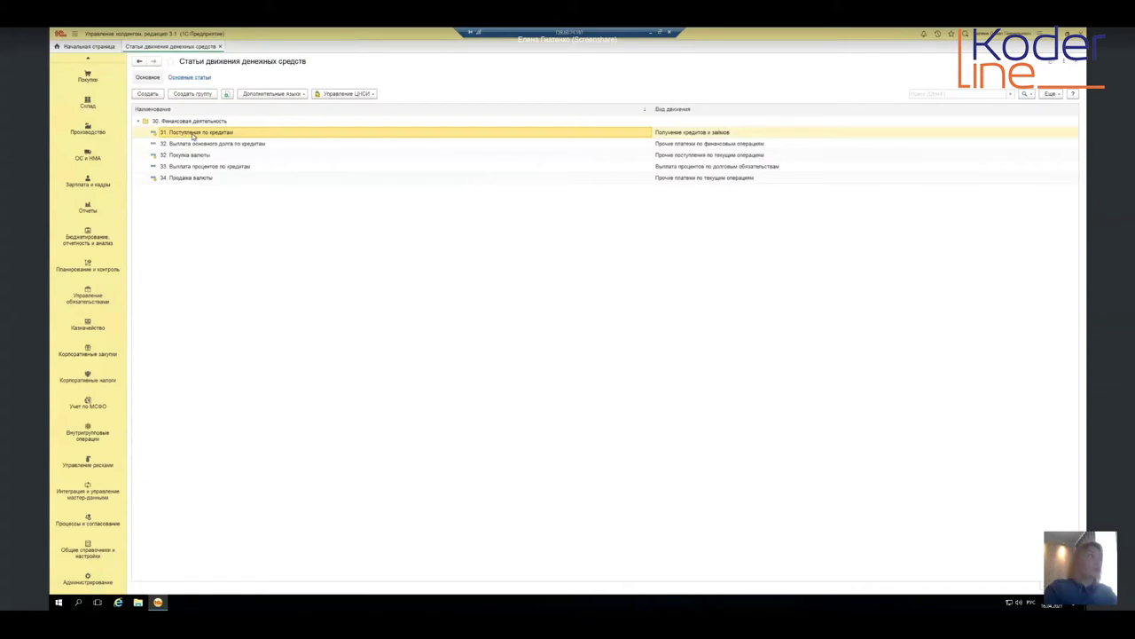
# Step: Open the item "12. Оплата товаров" from the group "10. Операционная деятельность" and show its budget item limiting parameters
pyautogui.doubleClick(146, 124)
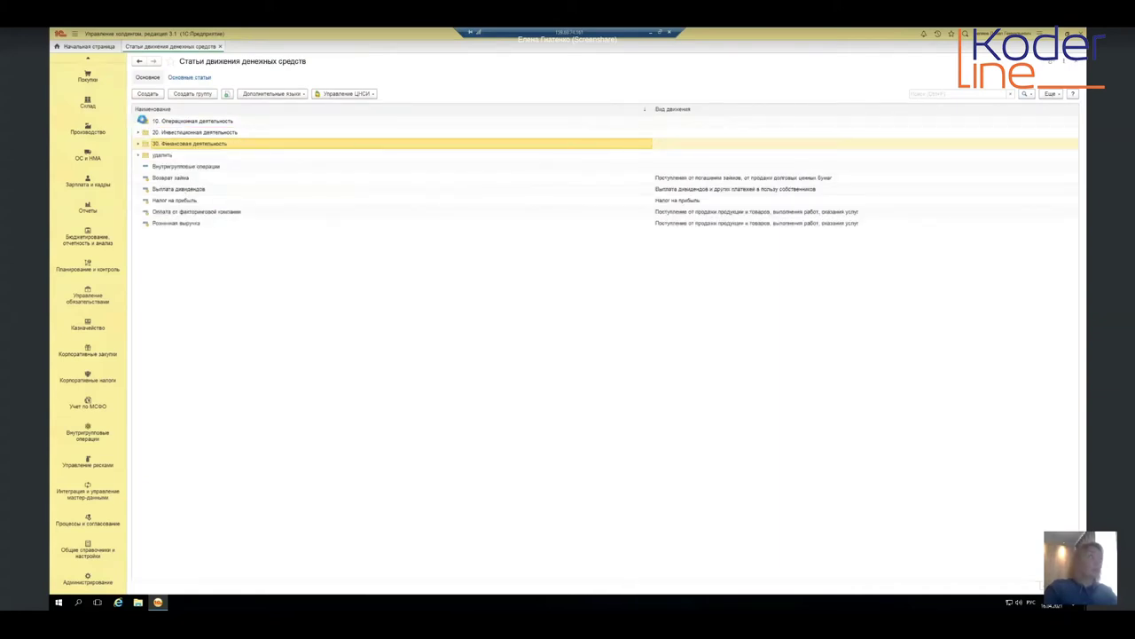
pyautogui.doubleClick(186, 145)
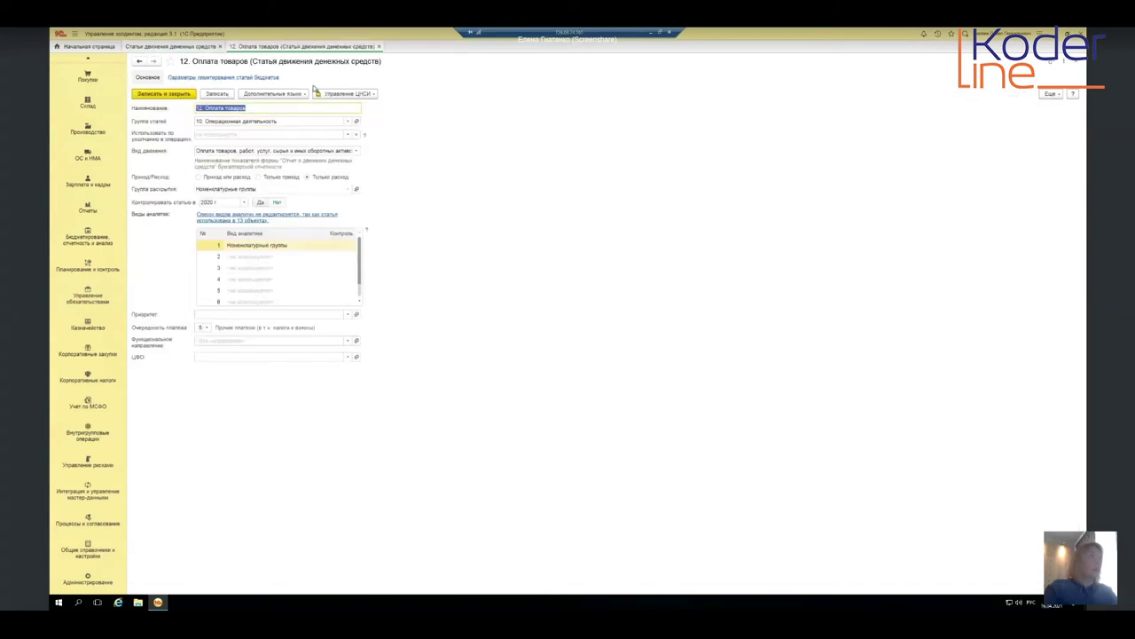
pyautogui.click(256, 78)
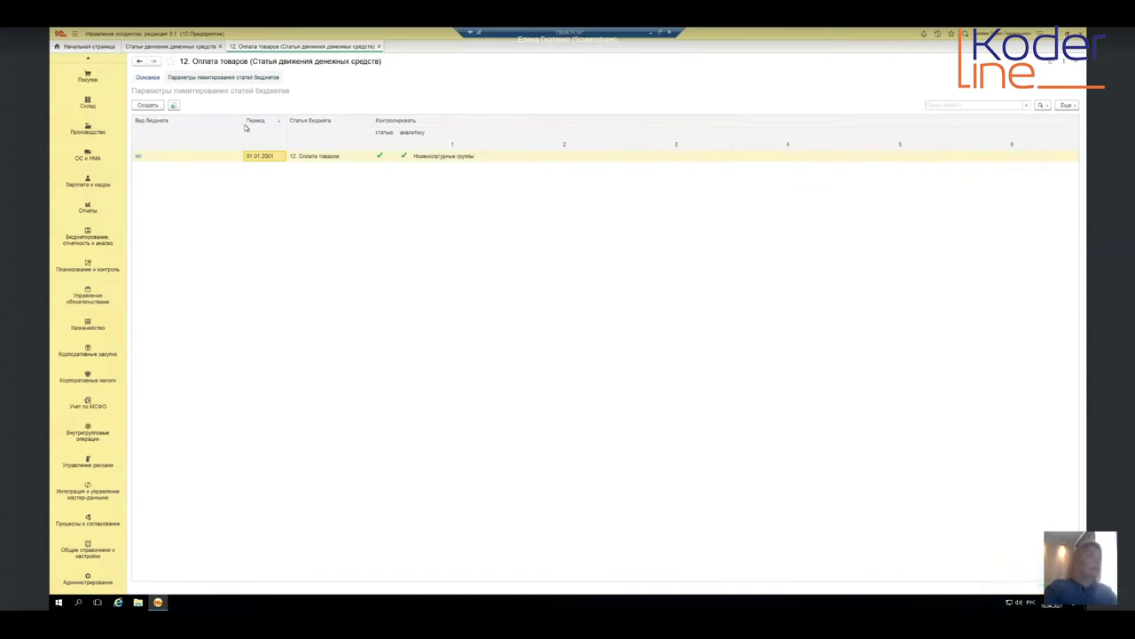
# Step: Examine the item and analytics control columns of the limiting parameters, and close the item and the cash flow items list
pyautogui.moveTo(245, 128); pyautogui.dragTo(174, 133)
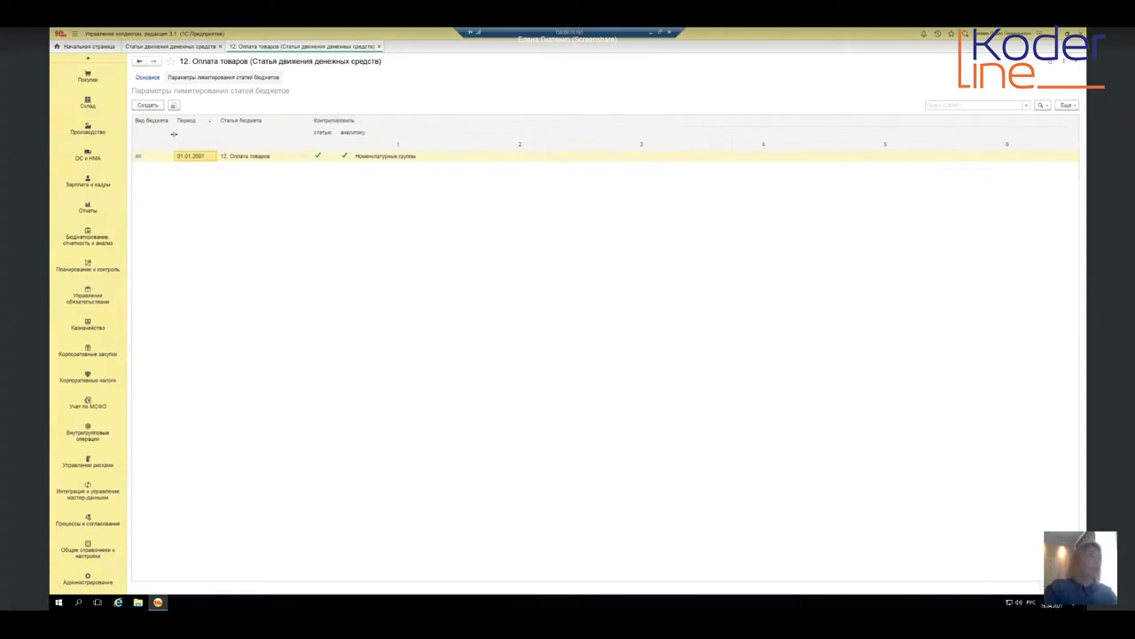
pyautogui.click(325, 131)
pyautogui.moveTo(338, 132); pyautogui.dragTo(403, 131)
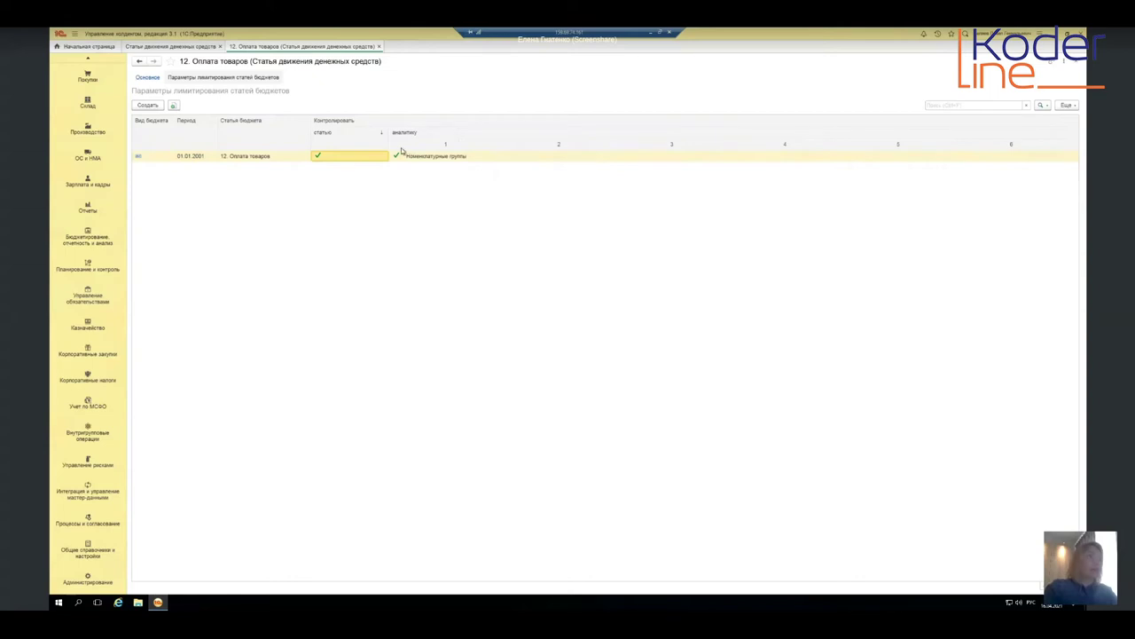
pyautogui.click(435, 158)
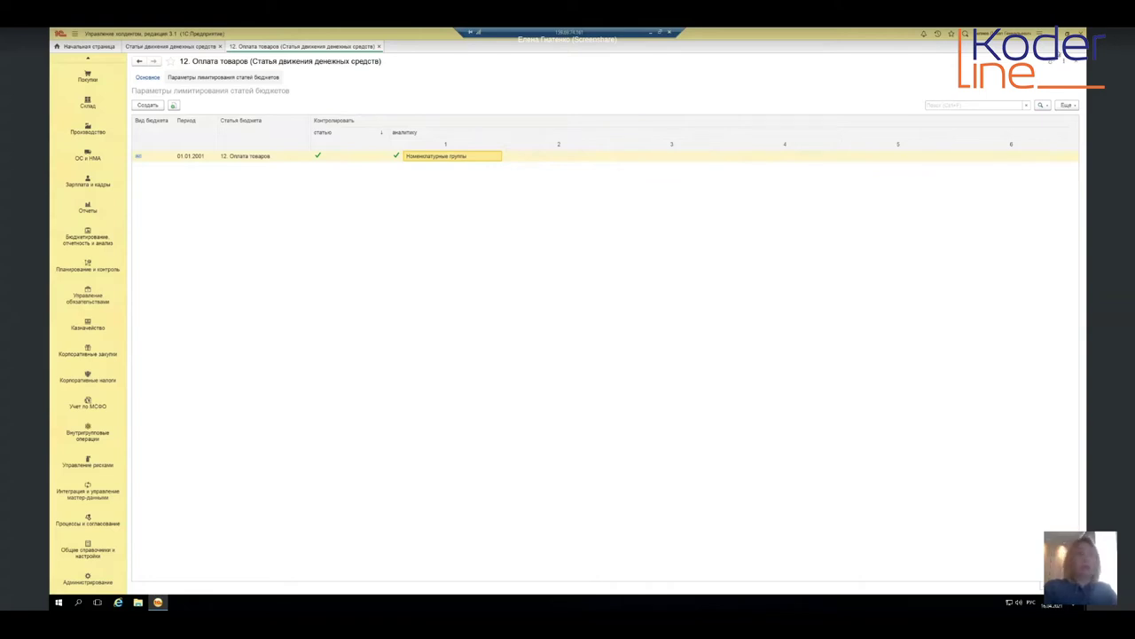
pyautogui.press('Escape')
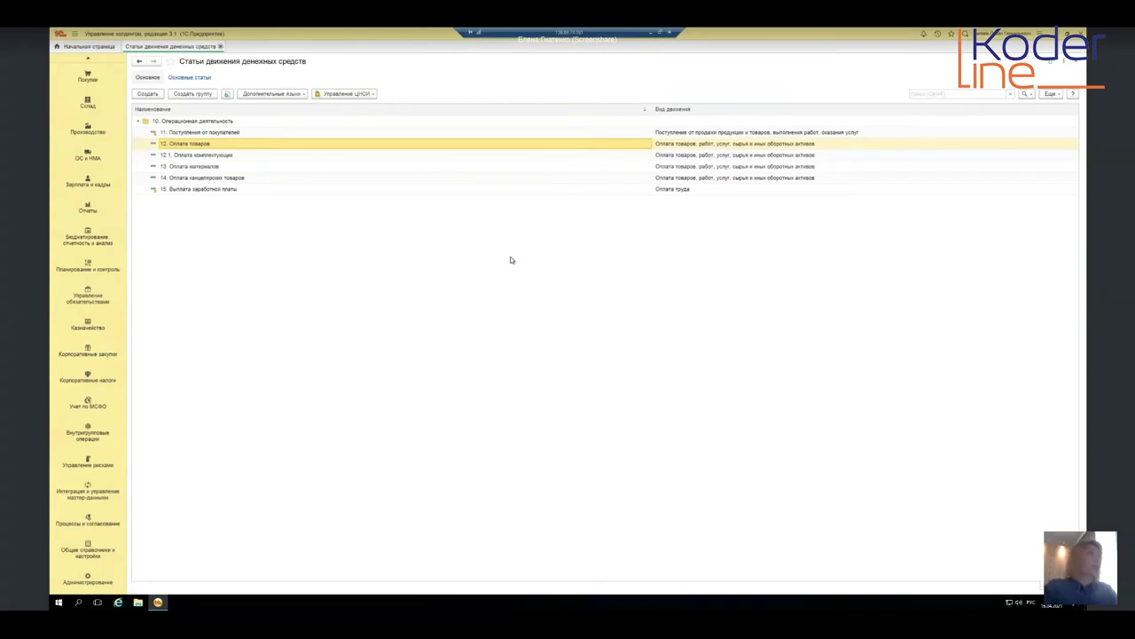
pyautogui.press('Escape')
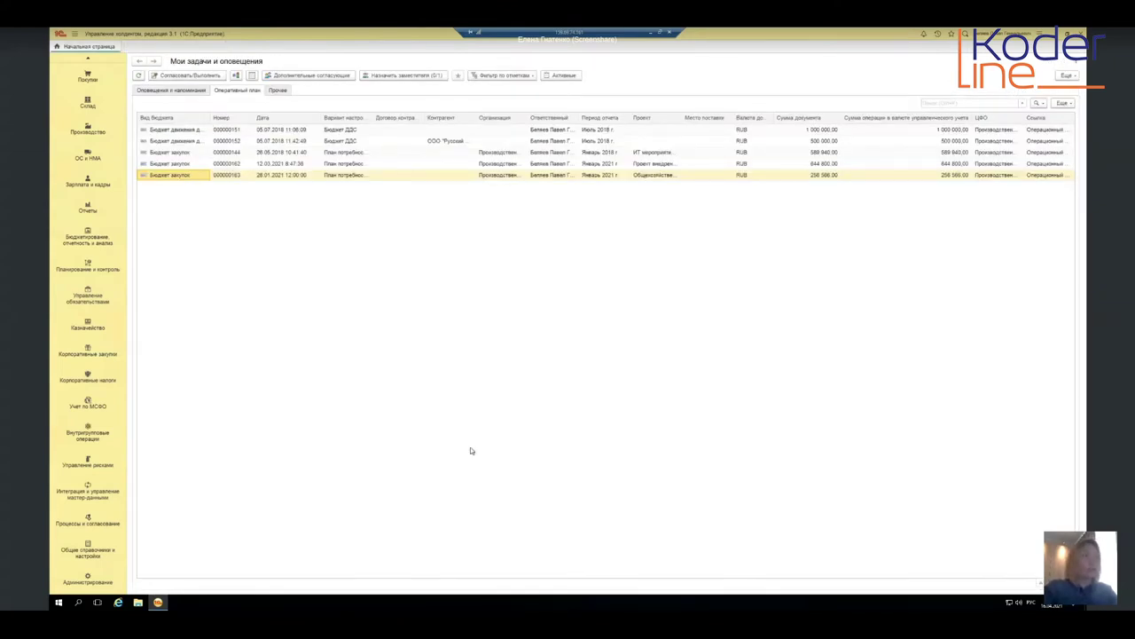
# Step: Switch to the payment process flowchart in Visio to view the operational plan stage, and return to the full-screen remote 1C session
pyautogui.click(660, 33)
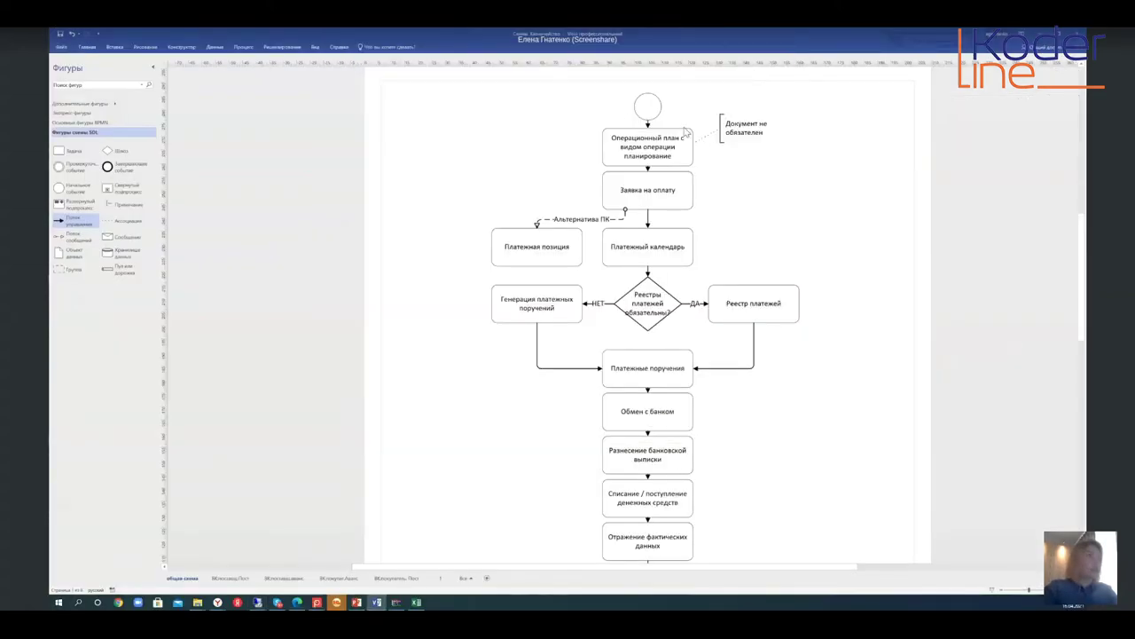
pyautogui.click(257, 603)
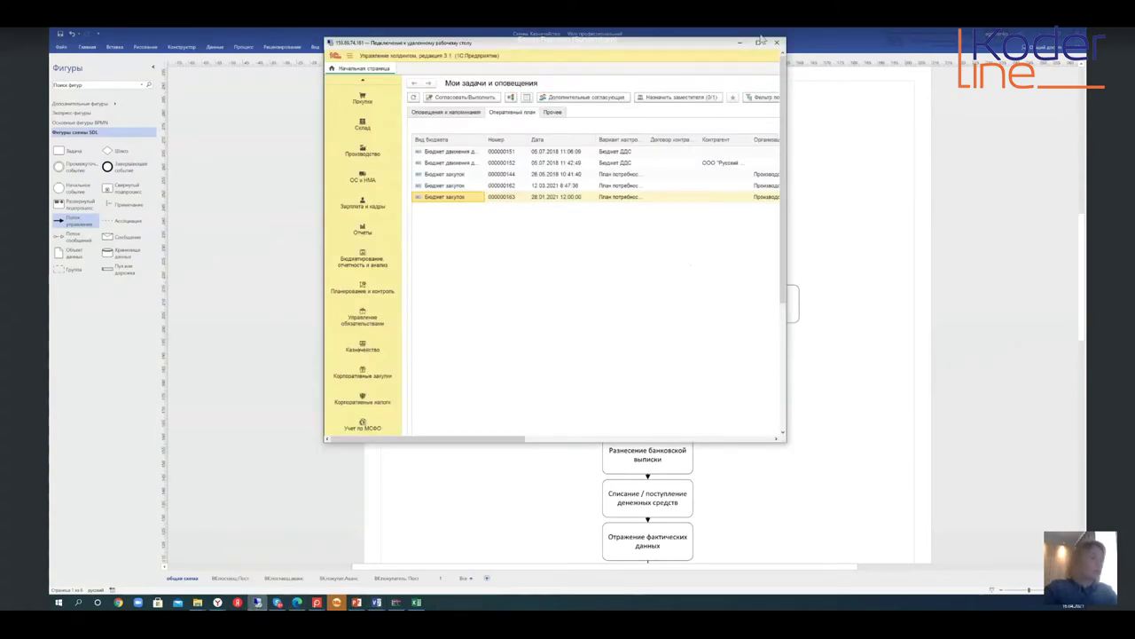
pyautogui.click(758, 43)
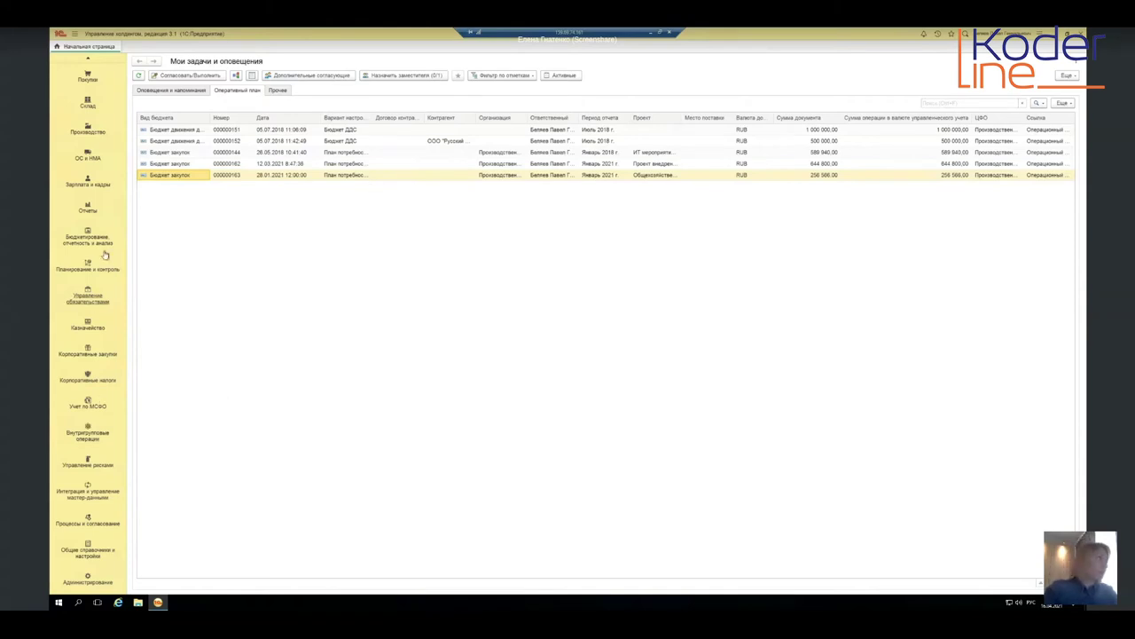
# Step: Open the treasury's operational plans (Операционные планы) list and create a new operational plan
pyautogui.click(92, 326)
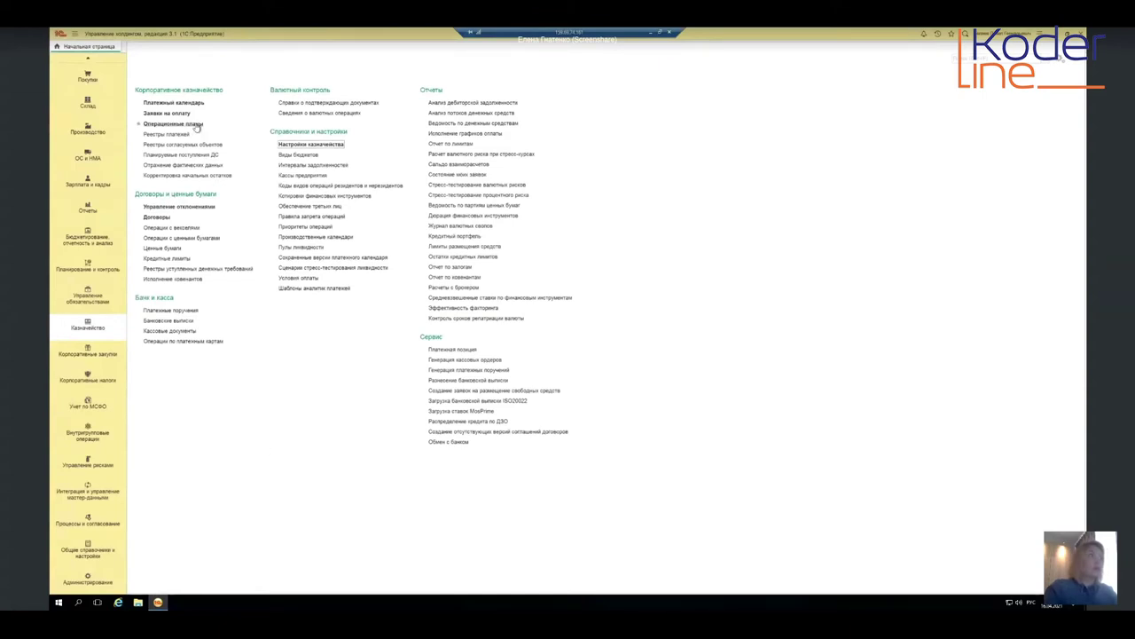
pyautogui.click(191, 125)
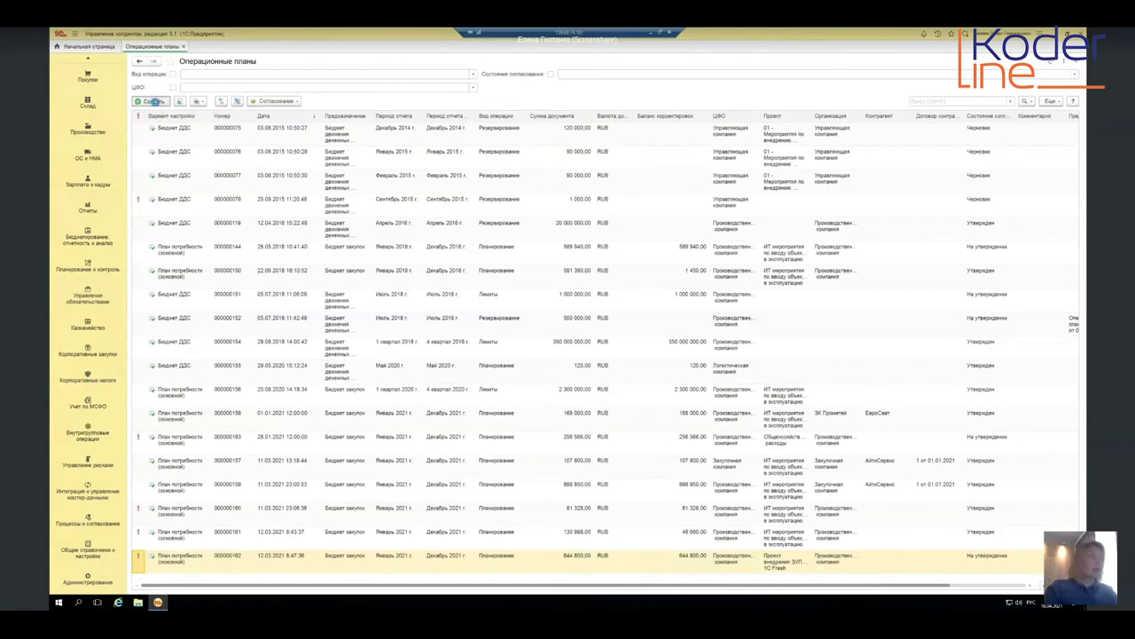
pyautogui.click(153, 101)
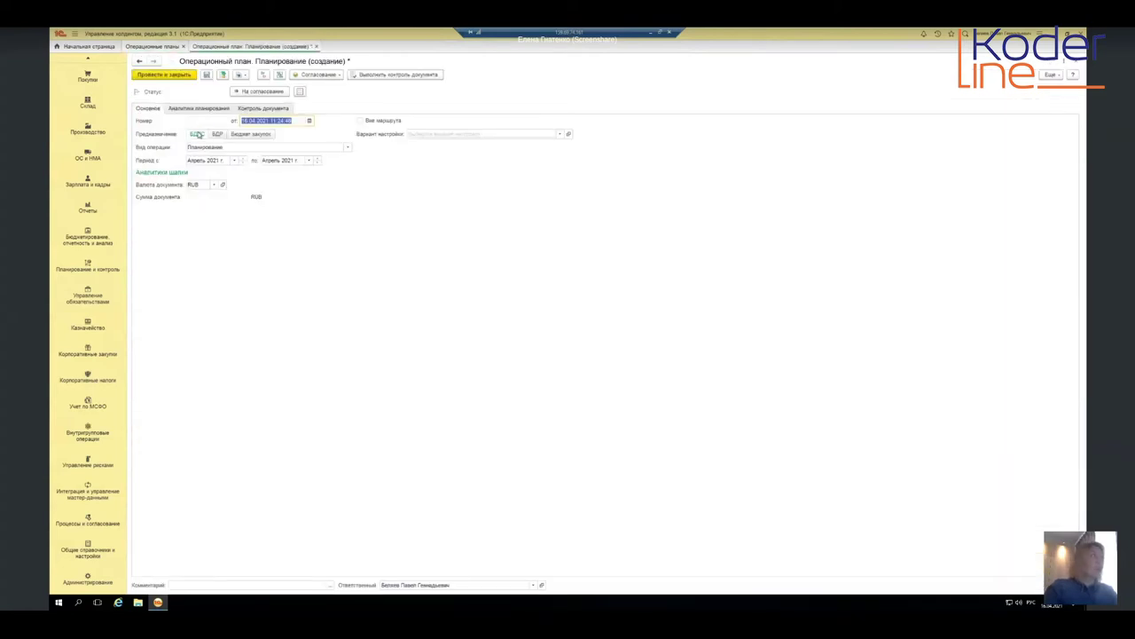
# Step: Set the new plan's purpose to БДДС and end period to June 2021, and choose the settings variant "Бюджет ДДС"
pyautogui.click(197, 134)
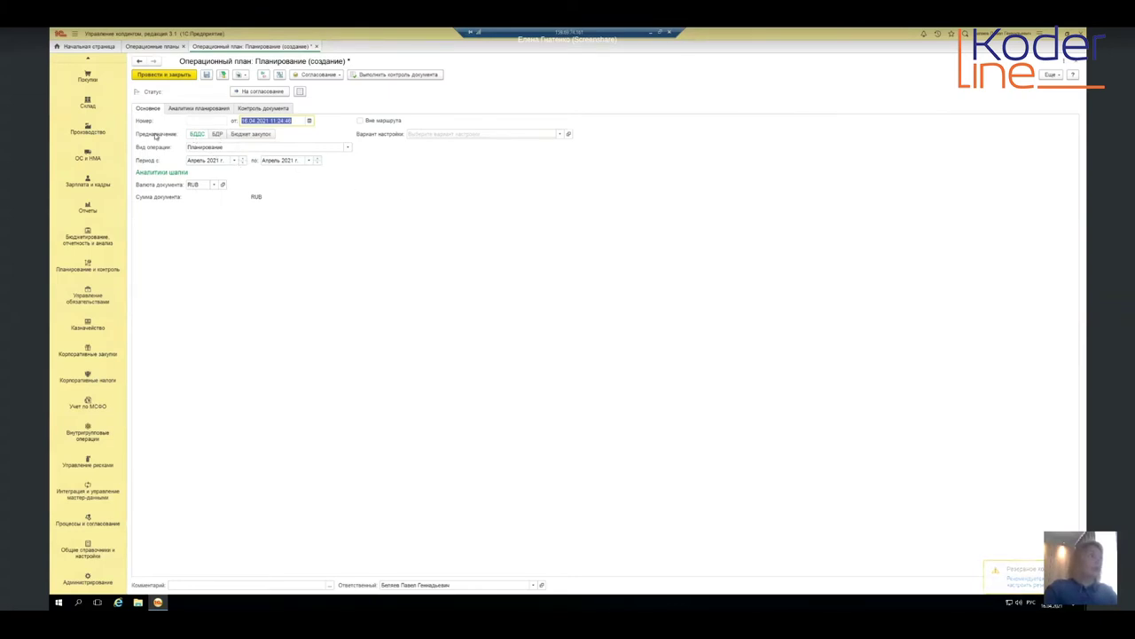
pyautogui.click(317, 160)
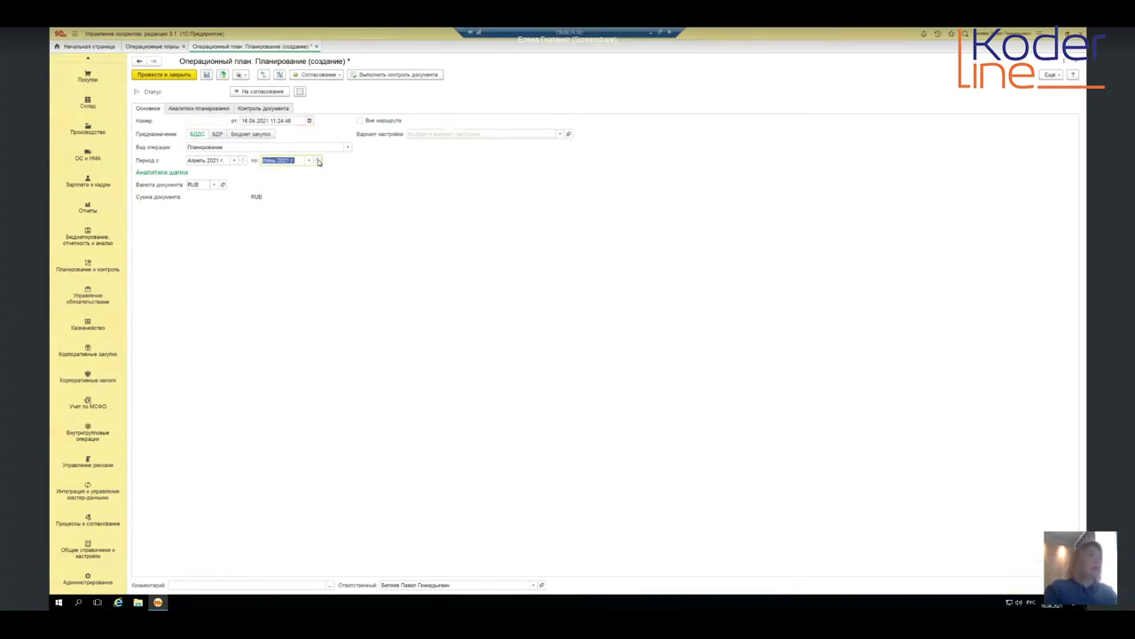
pyautogui.click(558, 134)
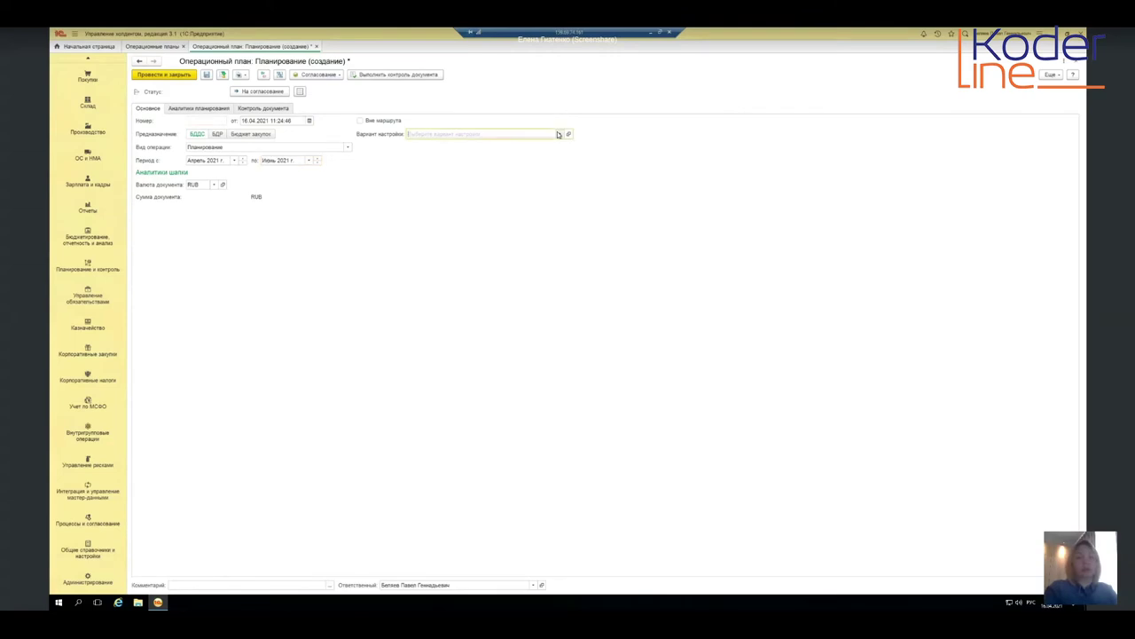
pyautogui.click(433, 186)
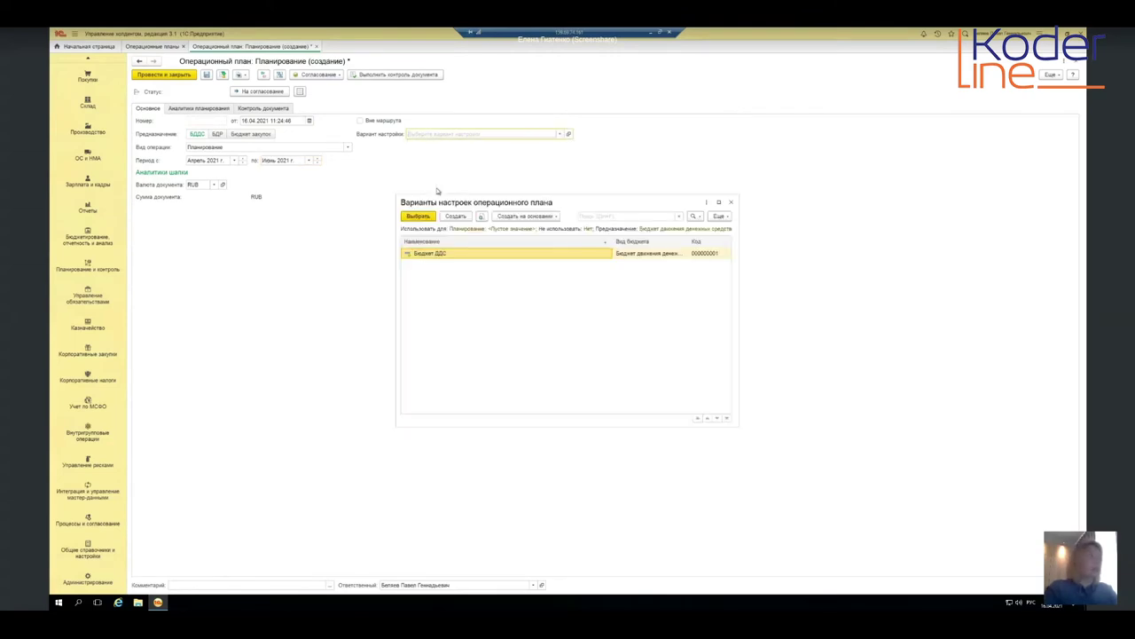
pyautogui.doubleClick(432, 254)
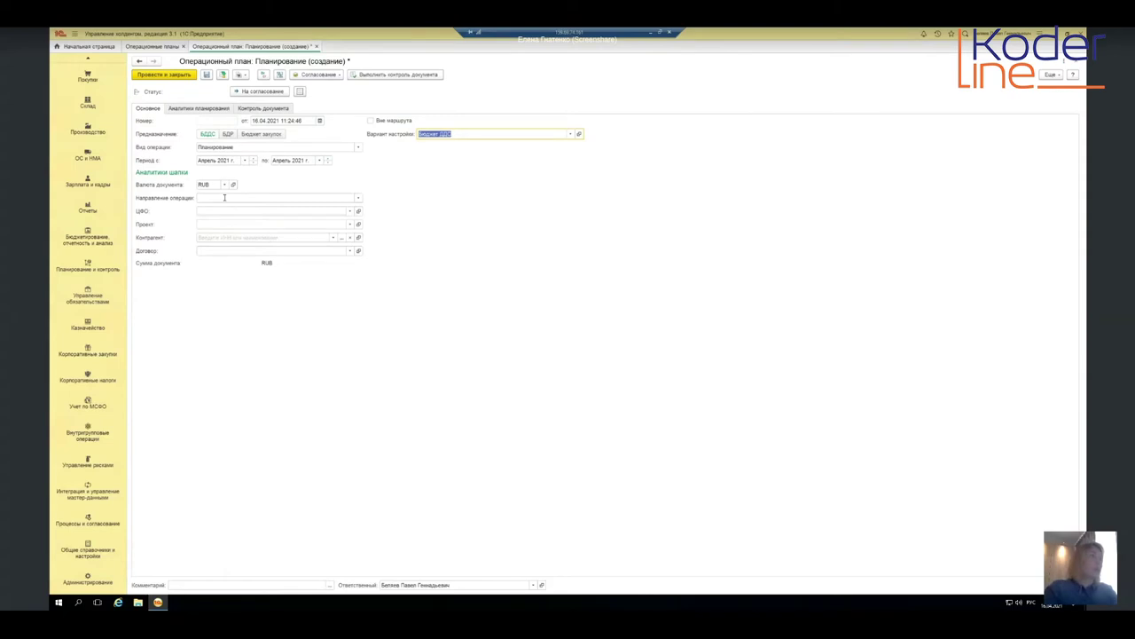
# Step: Set the operation direction to Расход and the ЦФО to Закупочная компания, view the project choices, and discard the plan unsaved
pyautogui.click(224, 197)
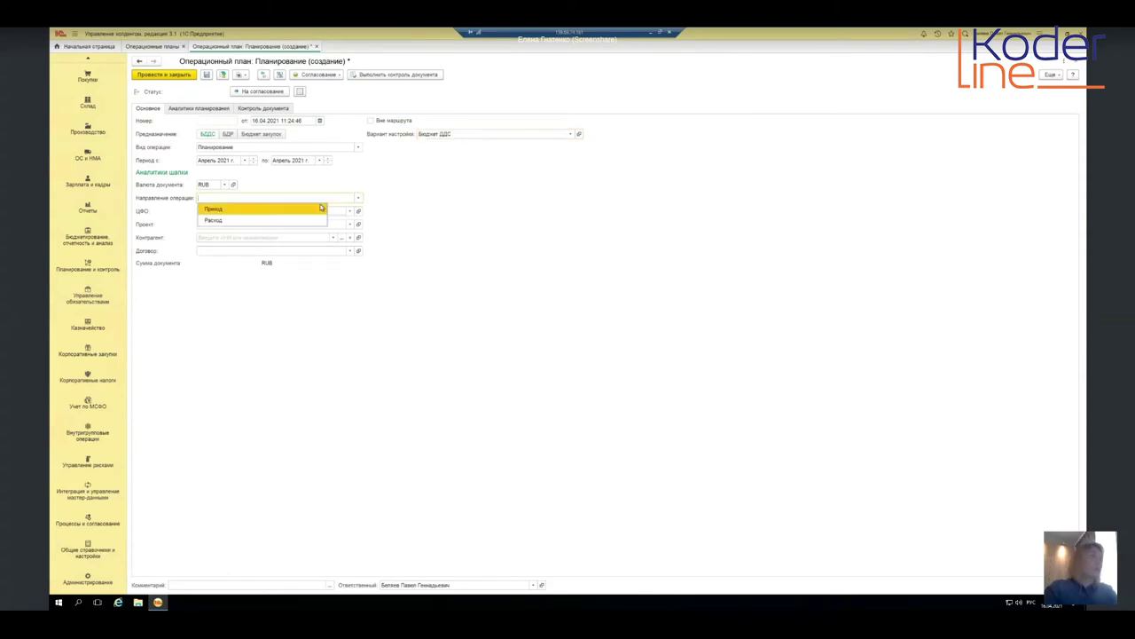
pyautogui.click(220, 220)
pyautogui.click(223, 210)
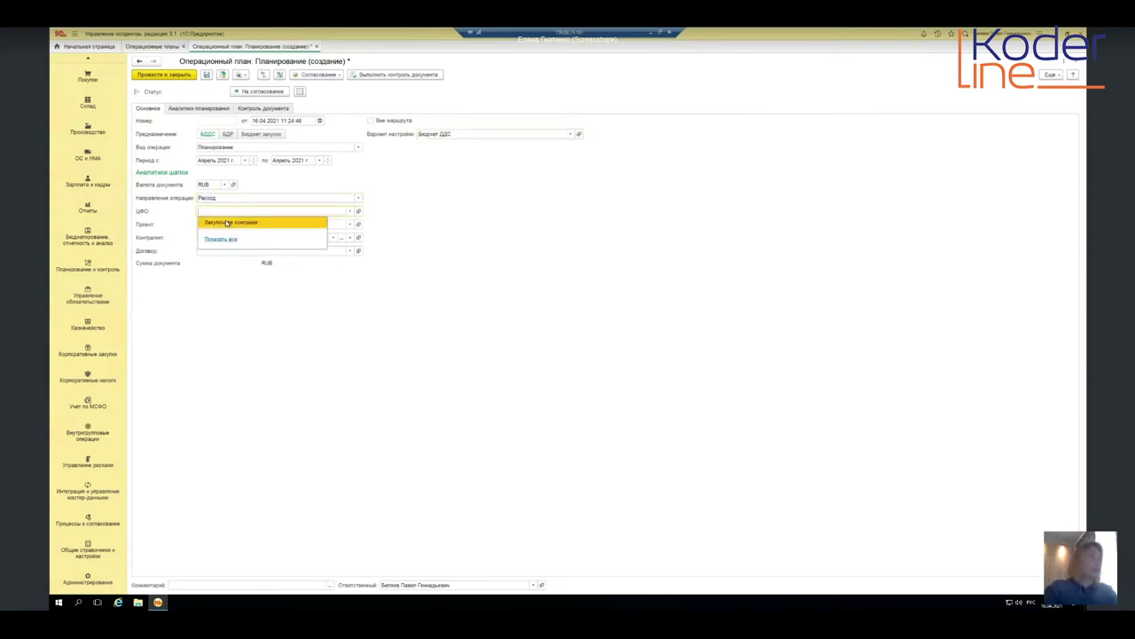
pyautogui.click(227, 222)
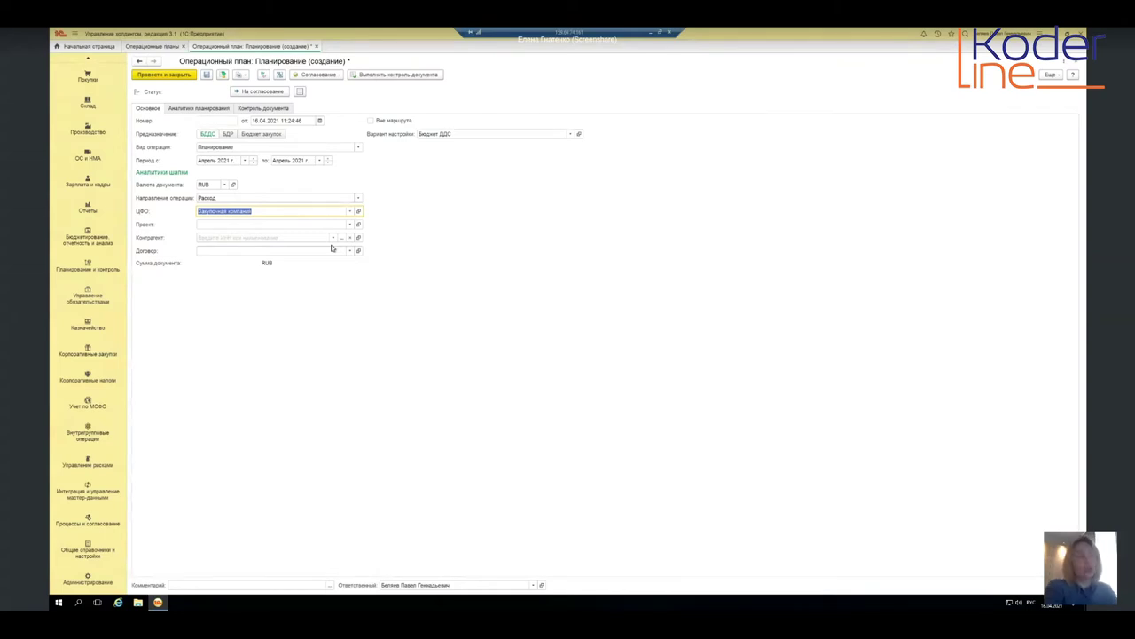
pyautogui.click(219, 225)
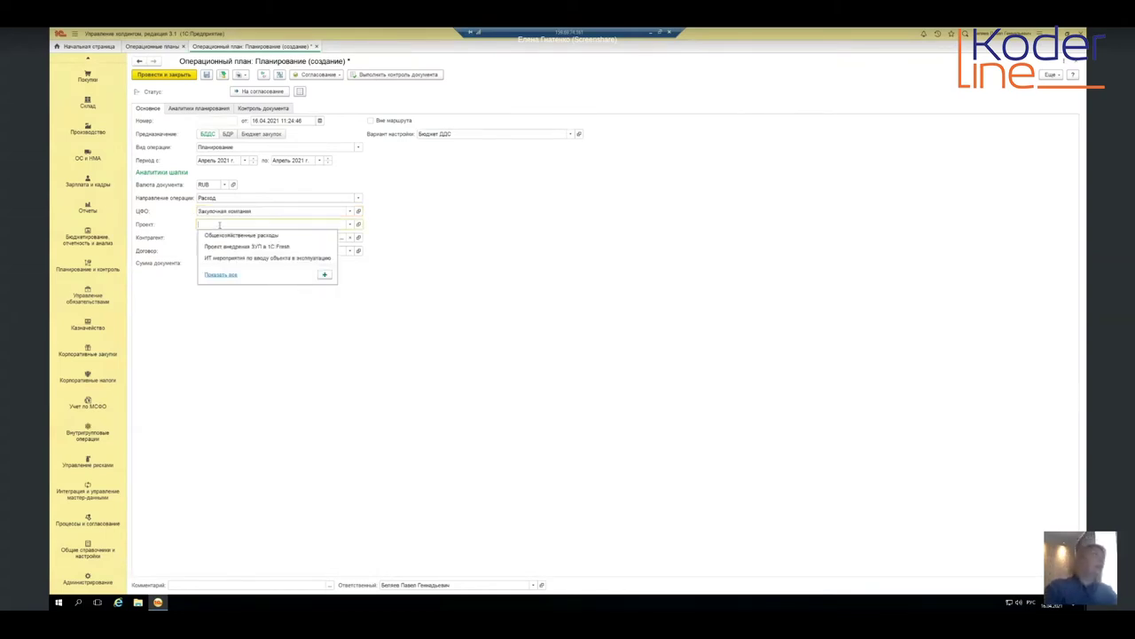
pyautogui.click(408, 255)
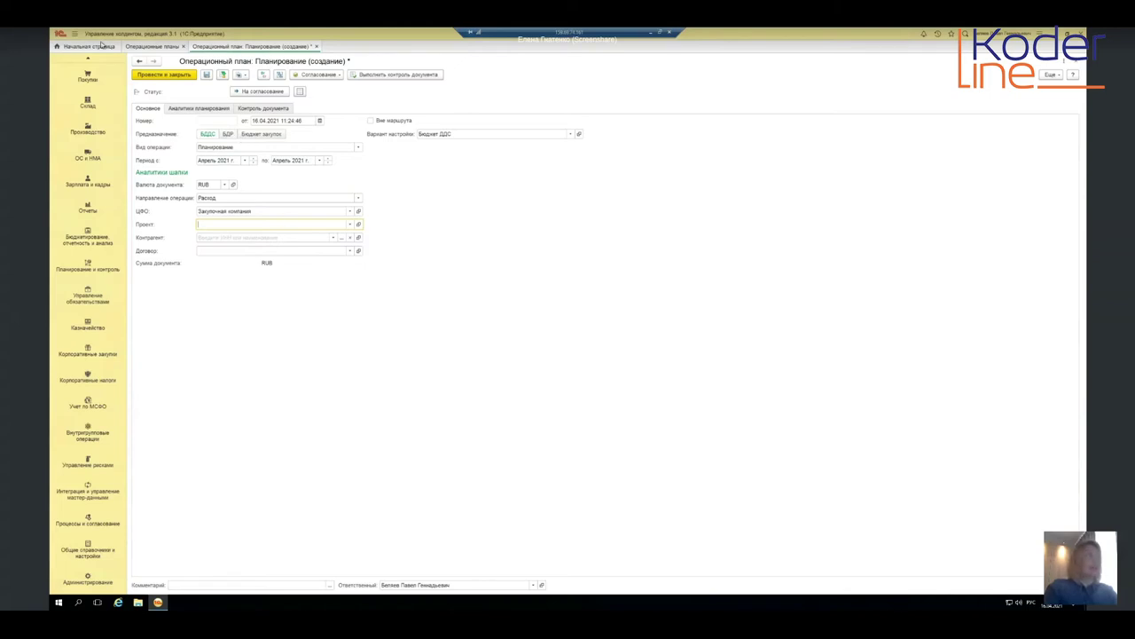
pyautogui.click(316, 47)
pyautogui.click(593, 335)
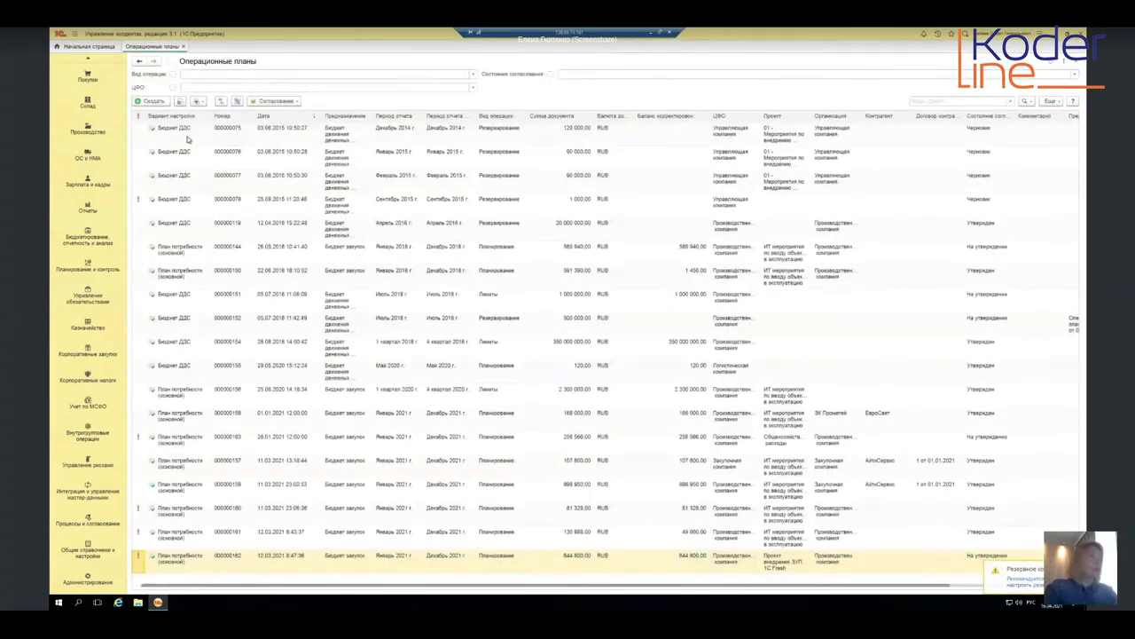
# Step: Open the December 2014 "Бюджет ДДС" reservation plan, examine the budget item and analytics on its planning lines, and close it
pyautogui.click(187, 135)
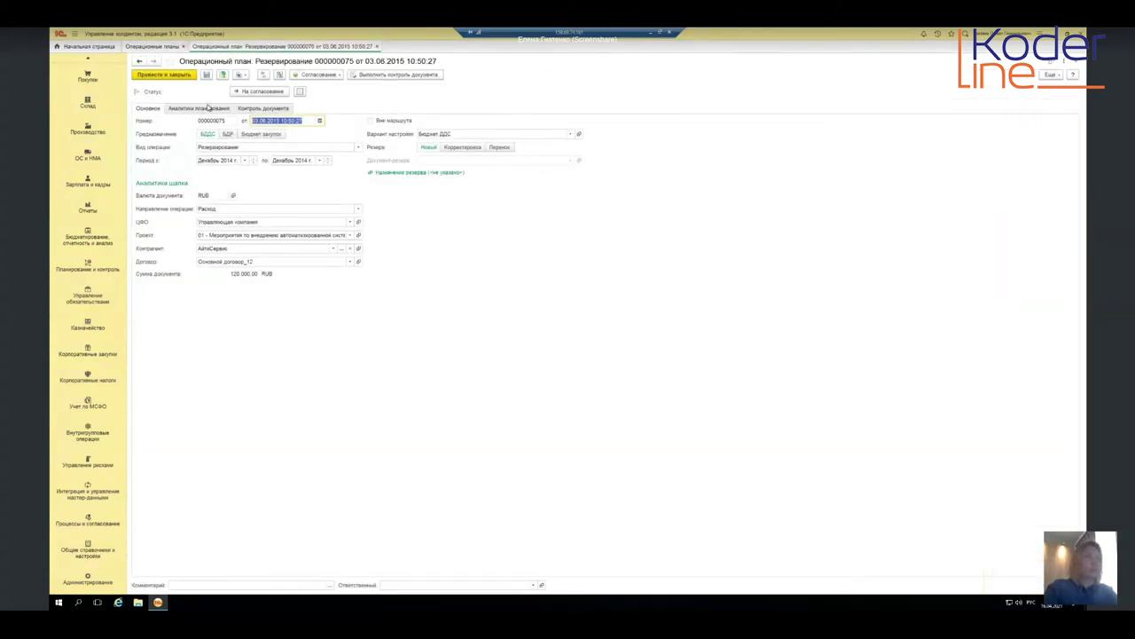
pyautogui.click(209, 107)
pyautogui.click(192, 161)
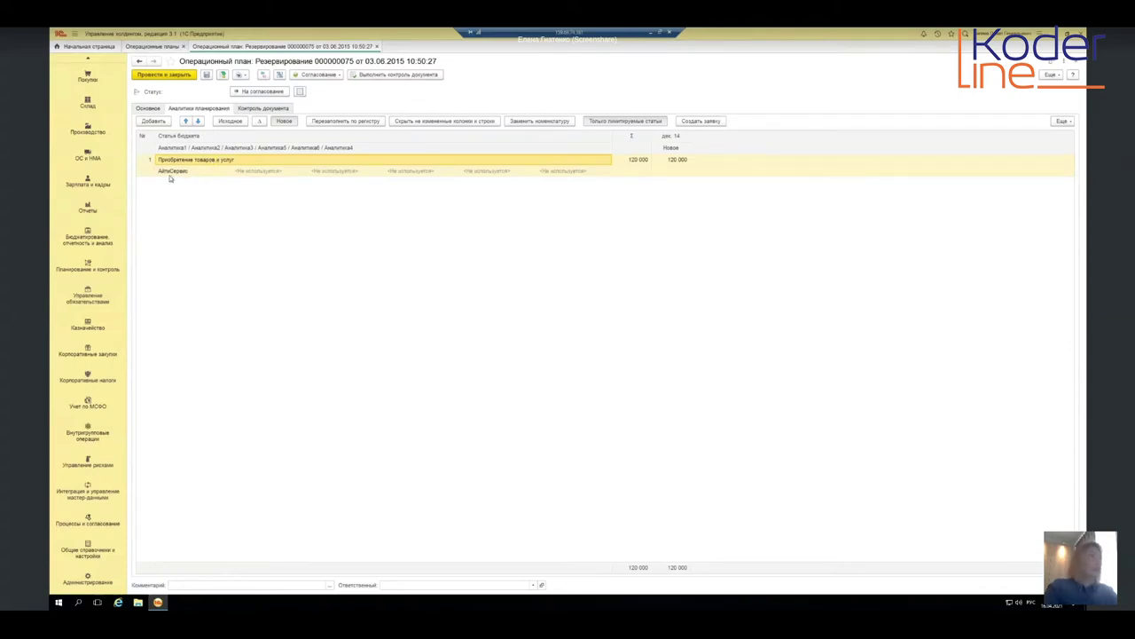
pyautogui.click(249, 170)
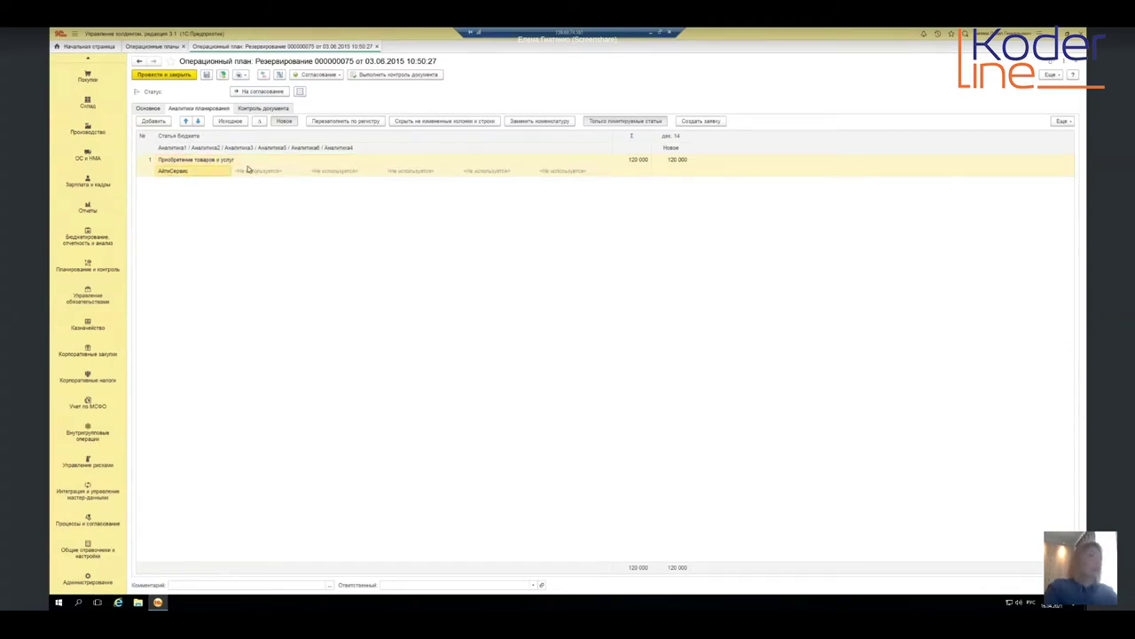
pyautogui.click(425, 173)
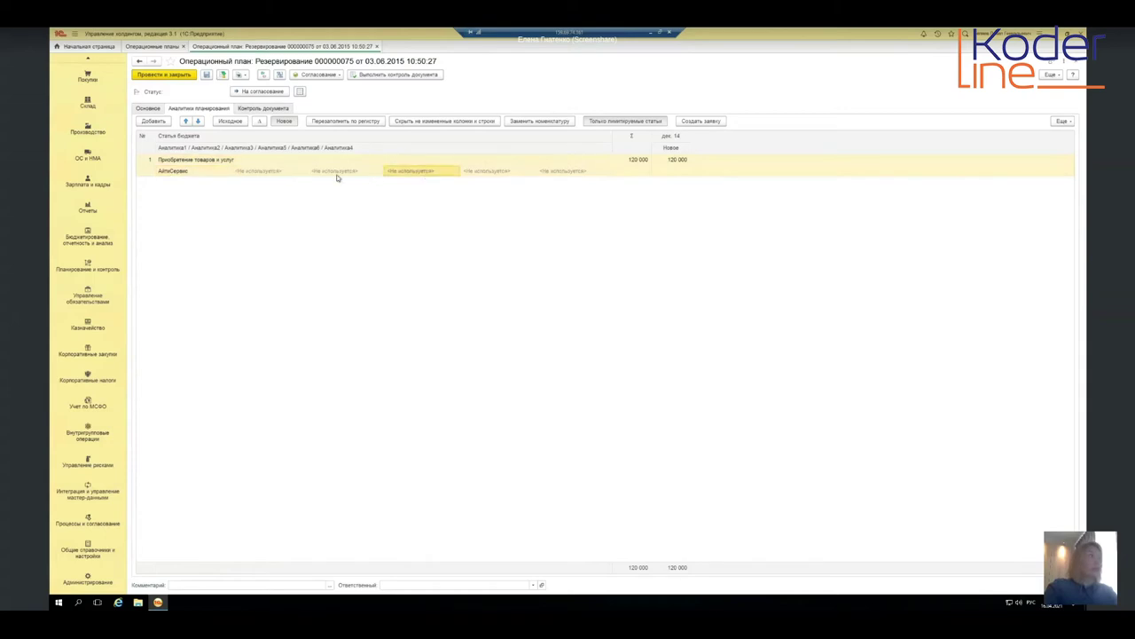
pyautogui.click(261, 172)
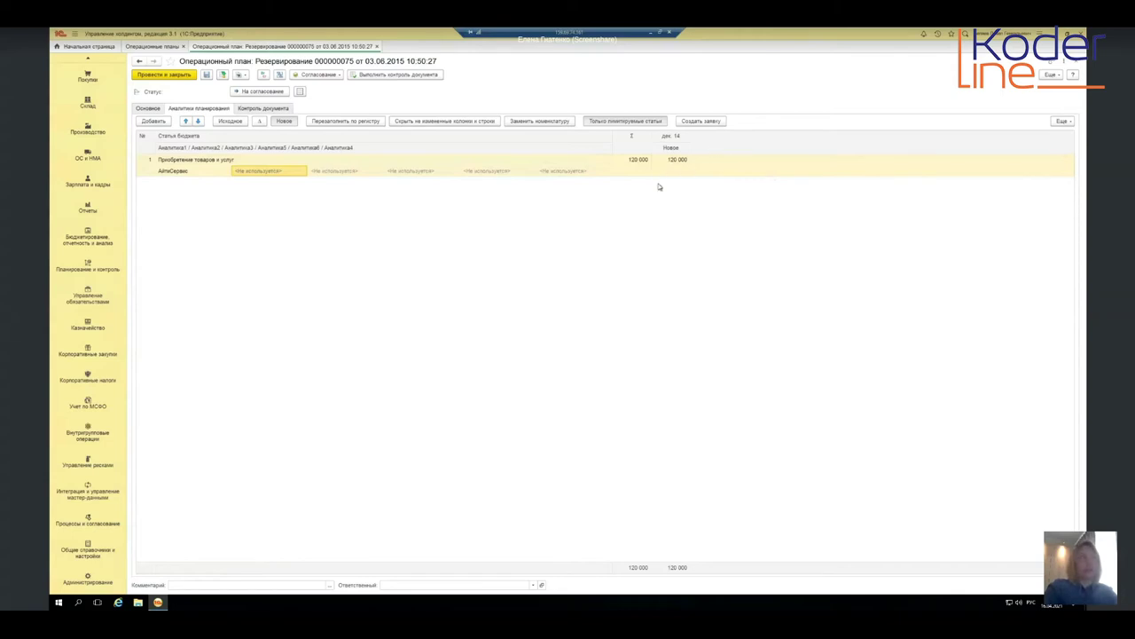
pyautogui.click(1076, 64)
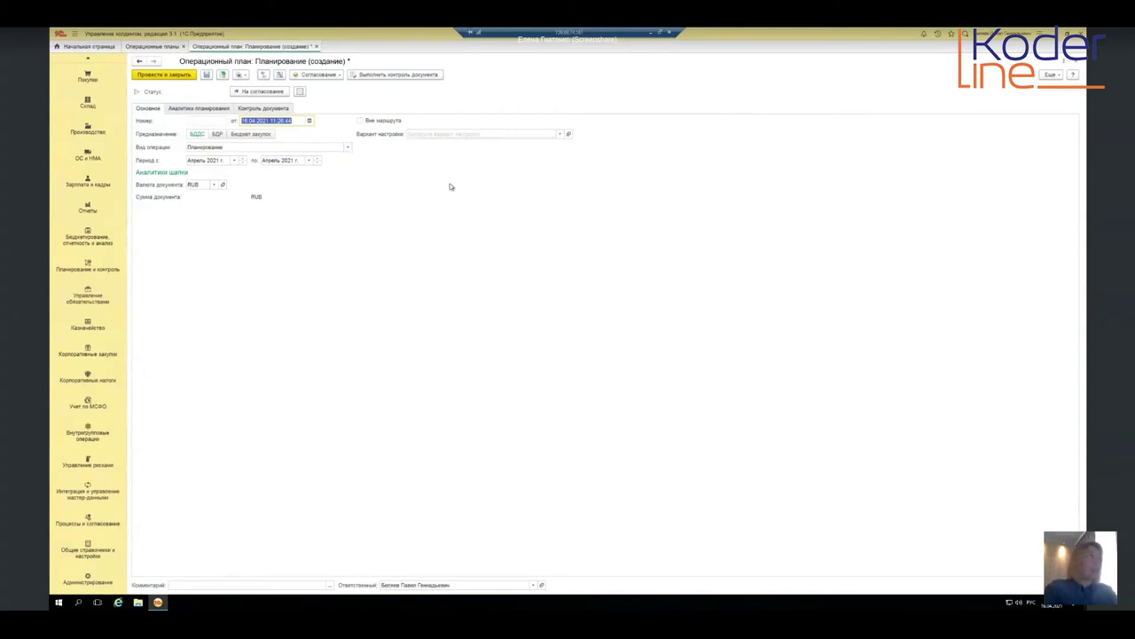
# Step: Try the operation type Лимиты in a new operational plan, and close the plan without saving
pyautogui.click(347, 148)
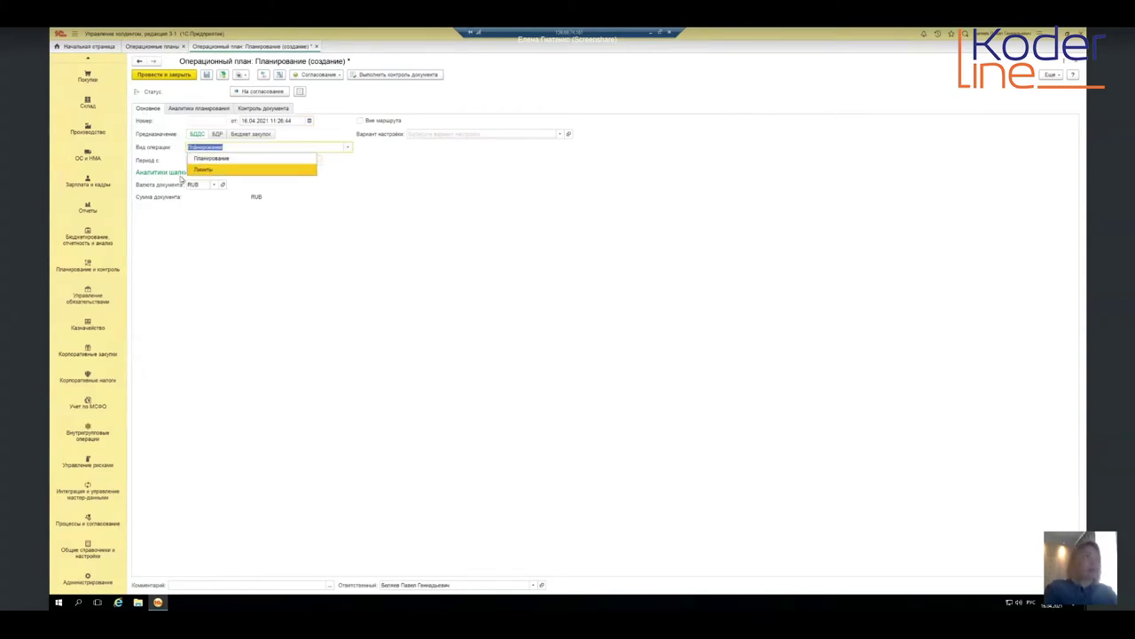
pyautogui.click(210, 172)
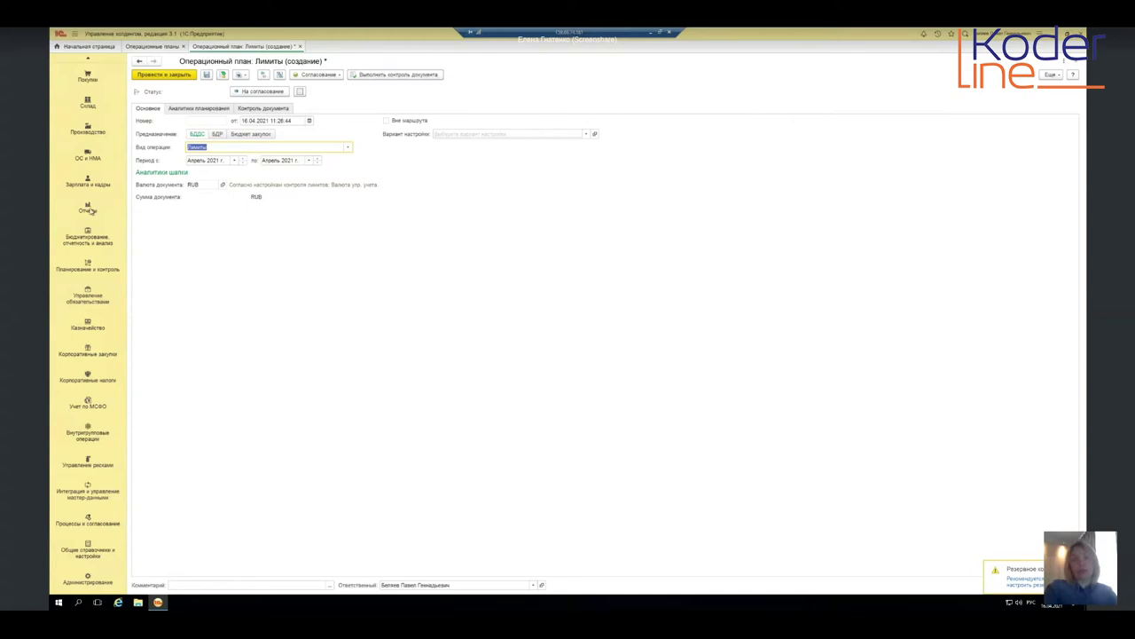
pyautogui.click(301, 46)
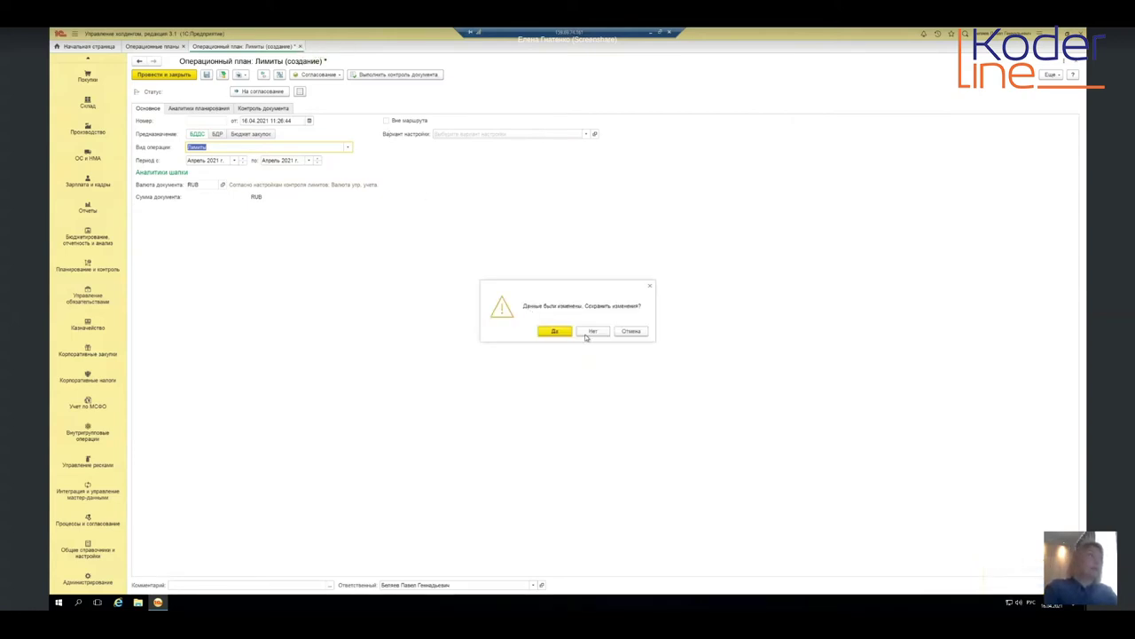
pyautogui.click(592, 331)
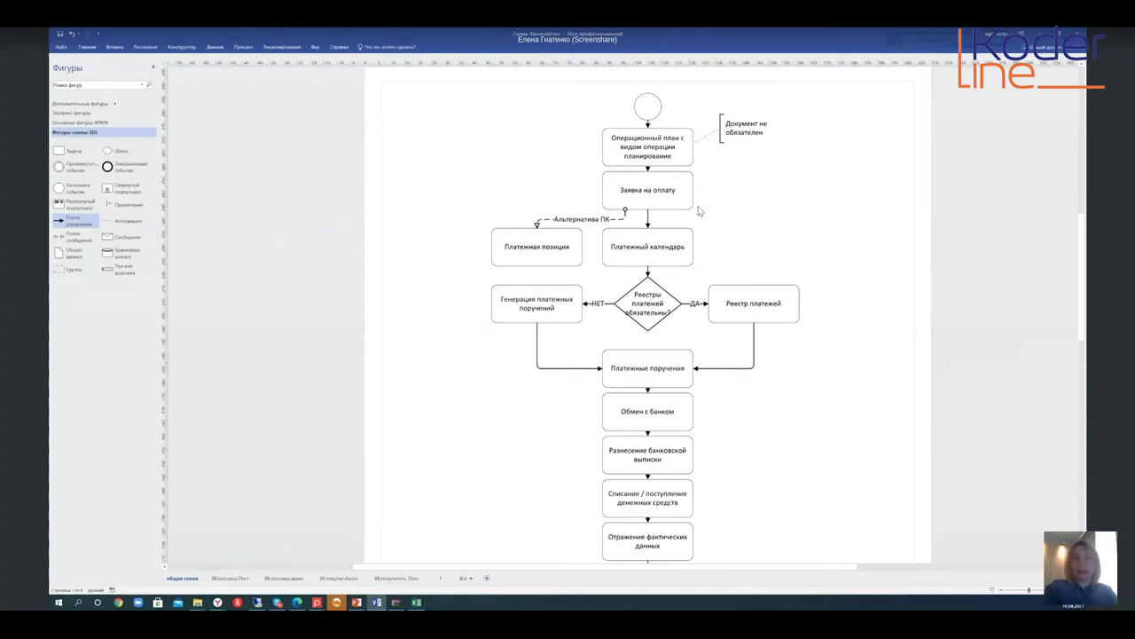
# Step: Return to the remote 1C session and open the contracts (Договоры) list, filtered by contract type Импорт instead of by counterparty
pyautogui.click(258, 603)
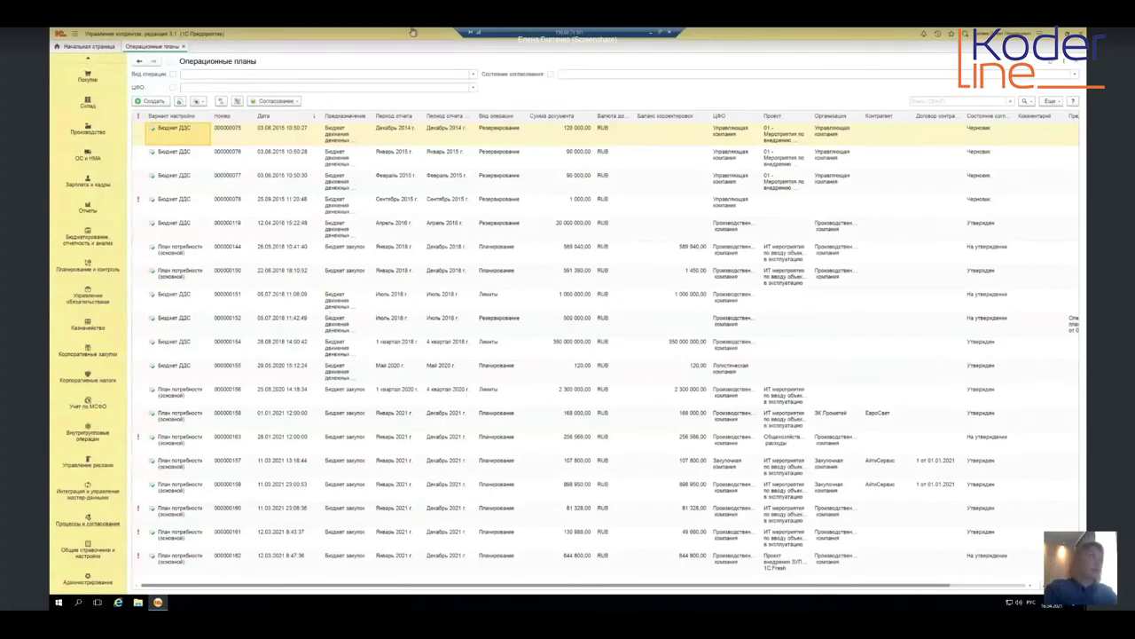
pyautogui.press('Escape')
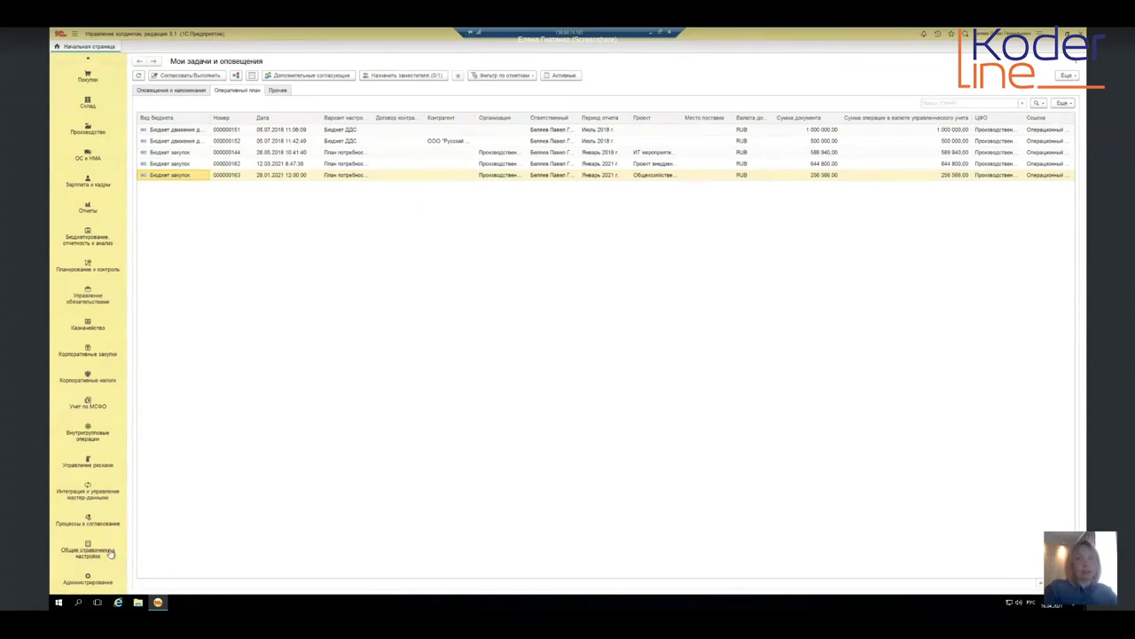
pyautogui.click(87, 301)
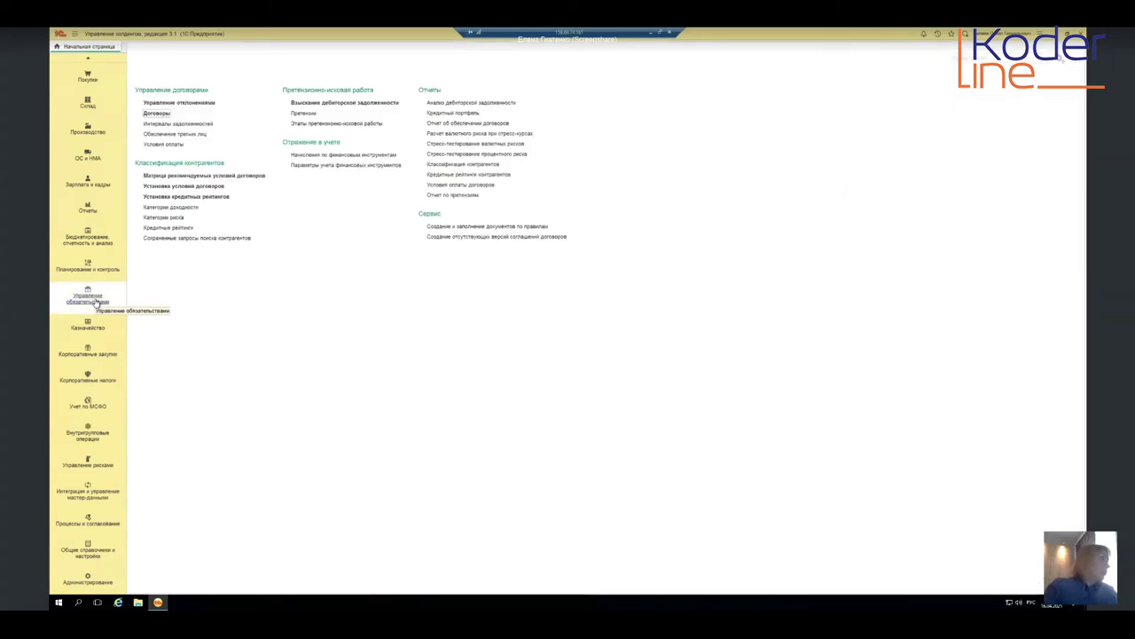
pyautogui.click(156, 113)
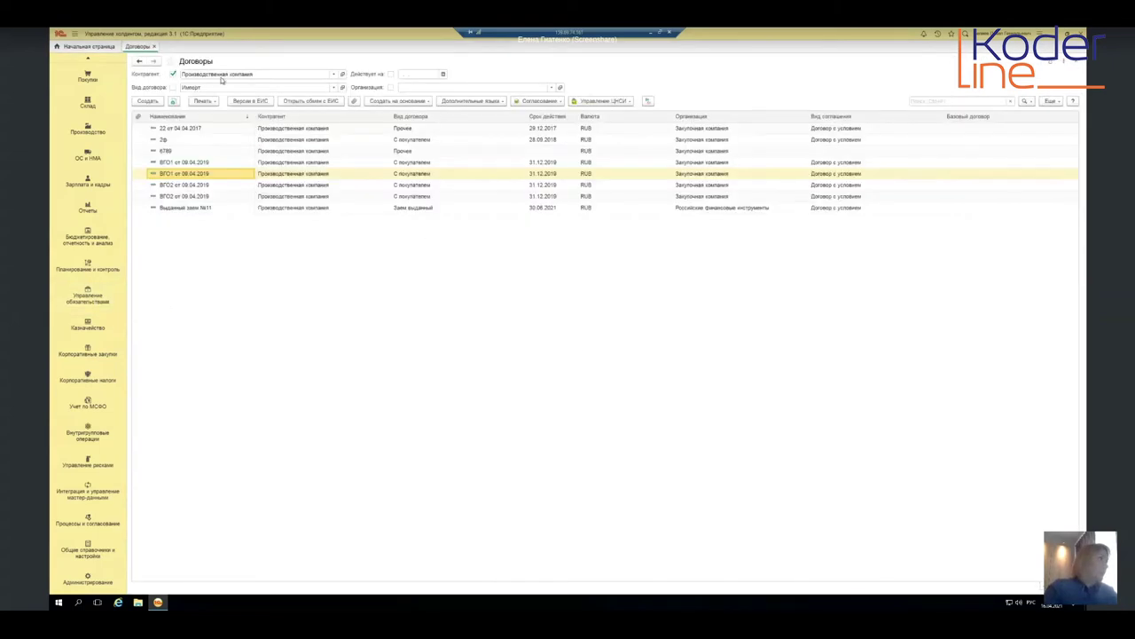
pyautogui.click(172, 74)
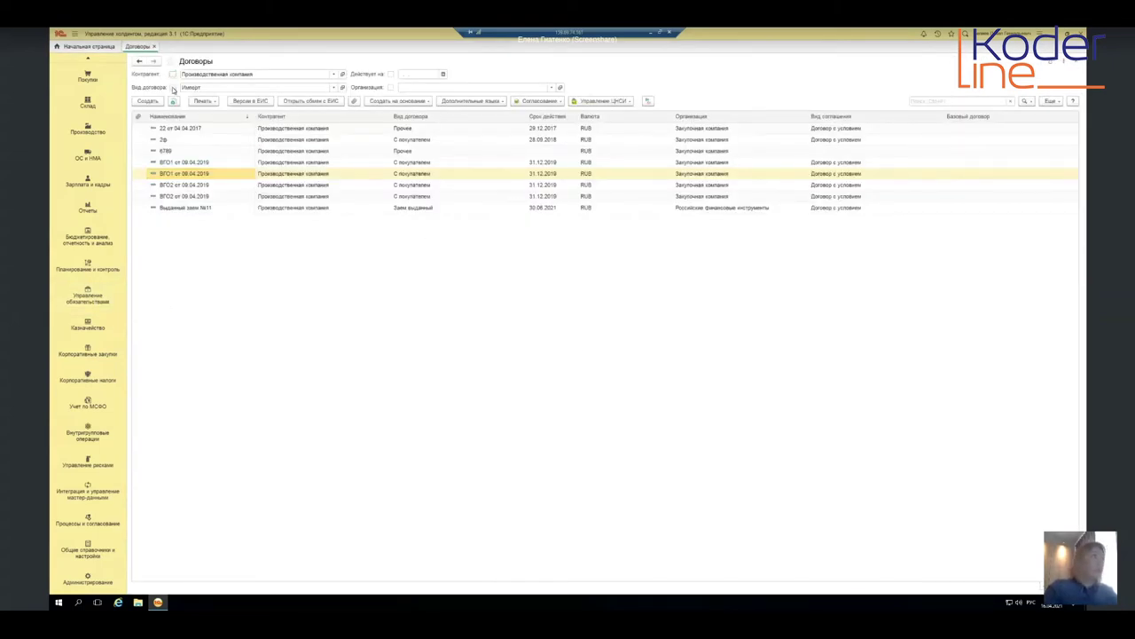
pyautogui.click(173, 87)
# Step: Open the import contract dated 13.04.2021, view the card of its counterparty Звезда Африки, and close the card
pyautogui.doubleClick(199, 128)
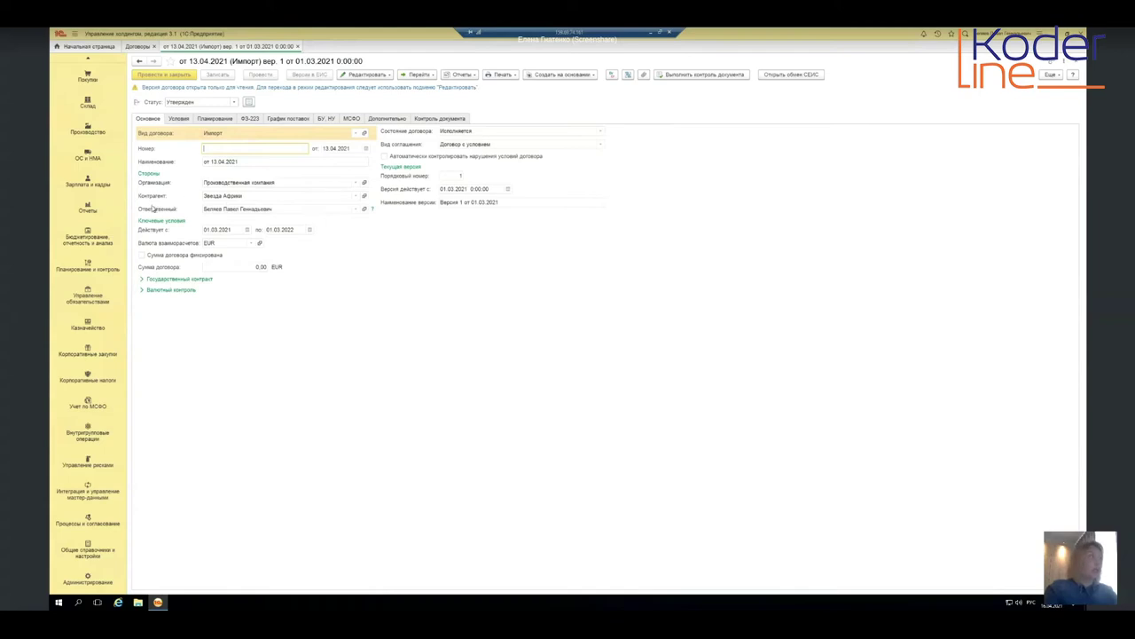
pyautogui.click(362, 196)
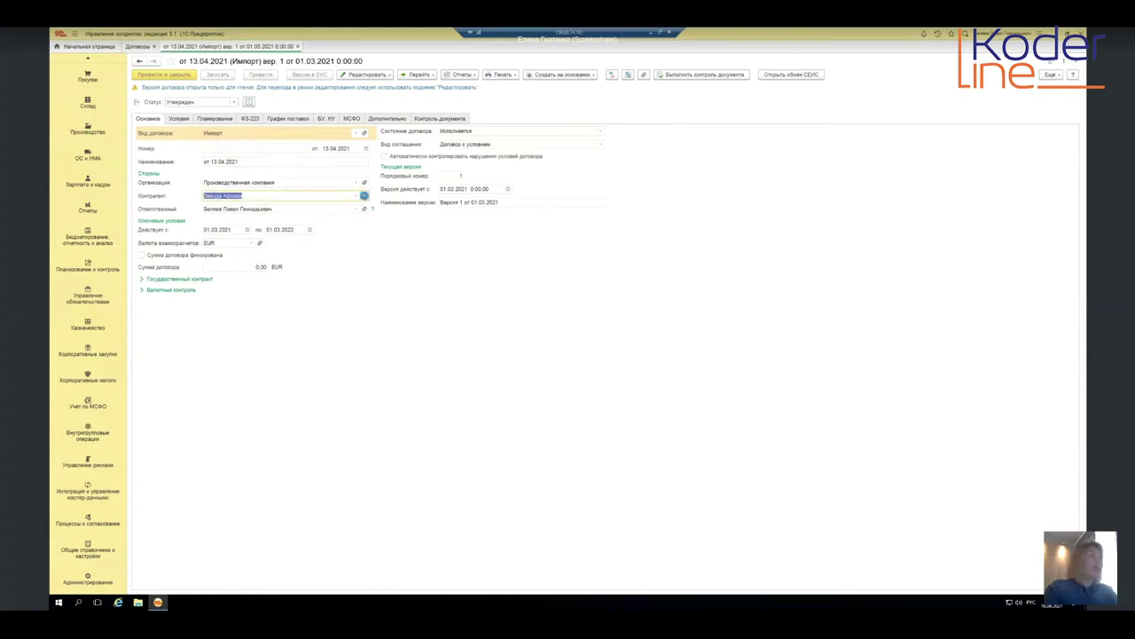
pyautogui.click(363, 196)
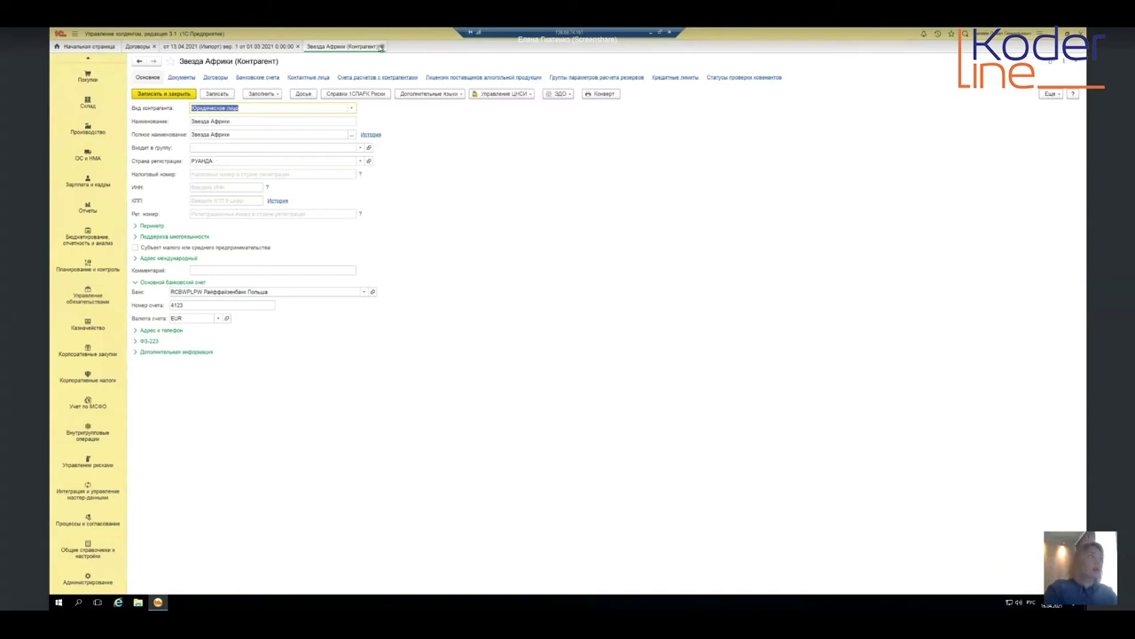
pyautogui.click(382, 46)
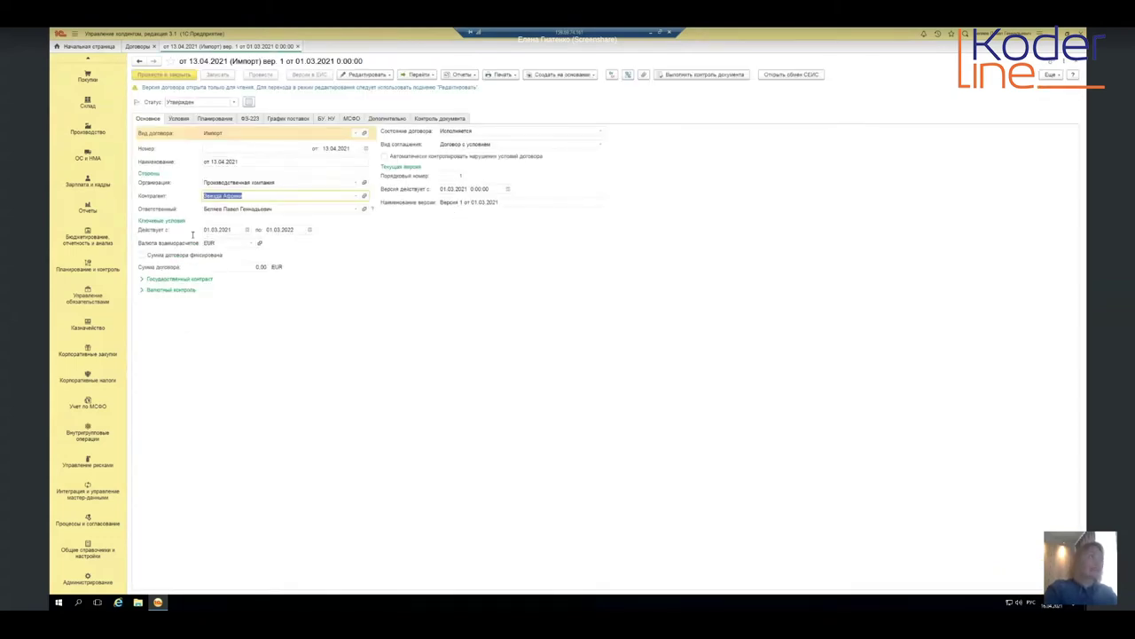
# Step: Expand the contract's currency control details, enable editing of the contract version, and review its main data and settlement conditions
pyautogui.click(188, 291)
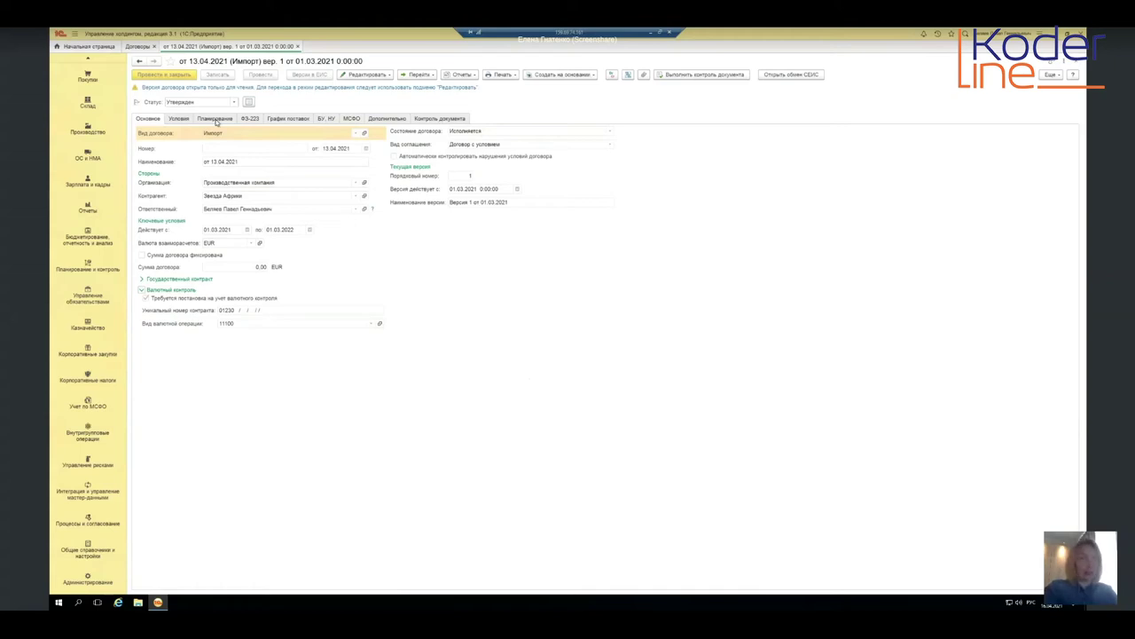
pyautogui.click(176, 124)
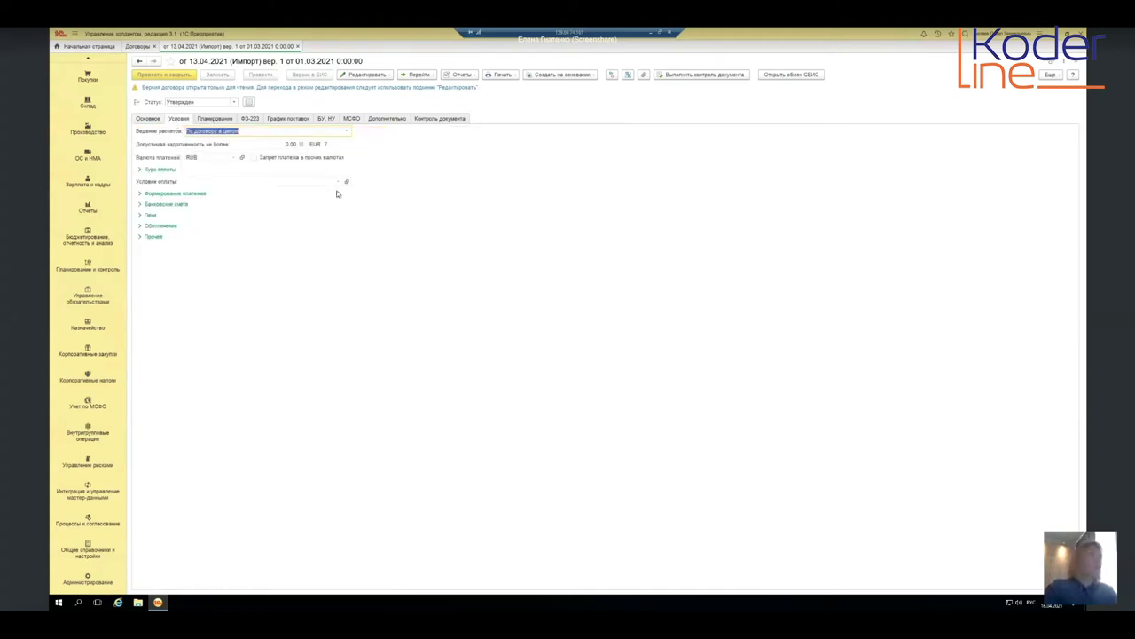
pyautogui.click(383, 78)
pyautogui.click(388, 90)
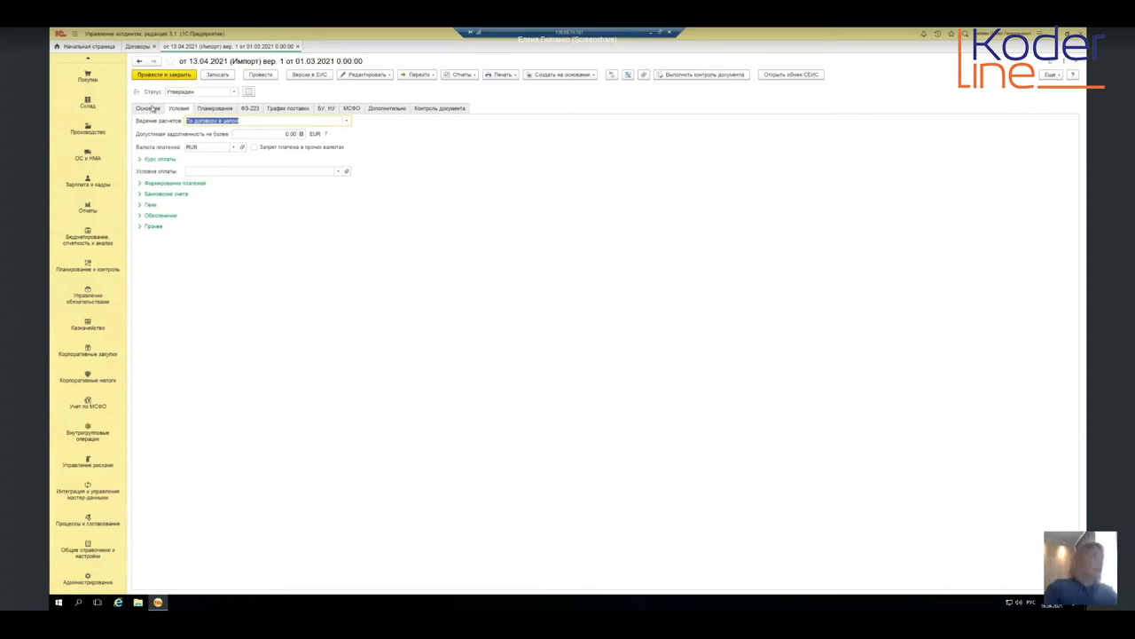
pyautogui.click(149, 109)
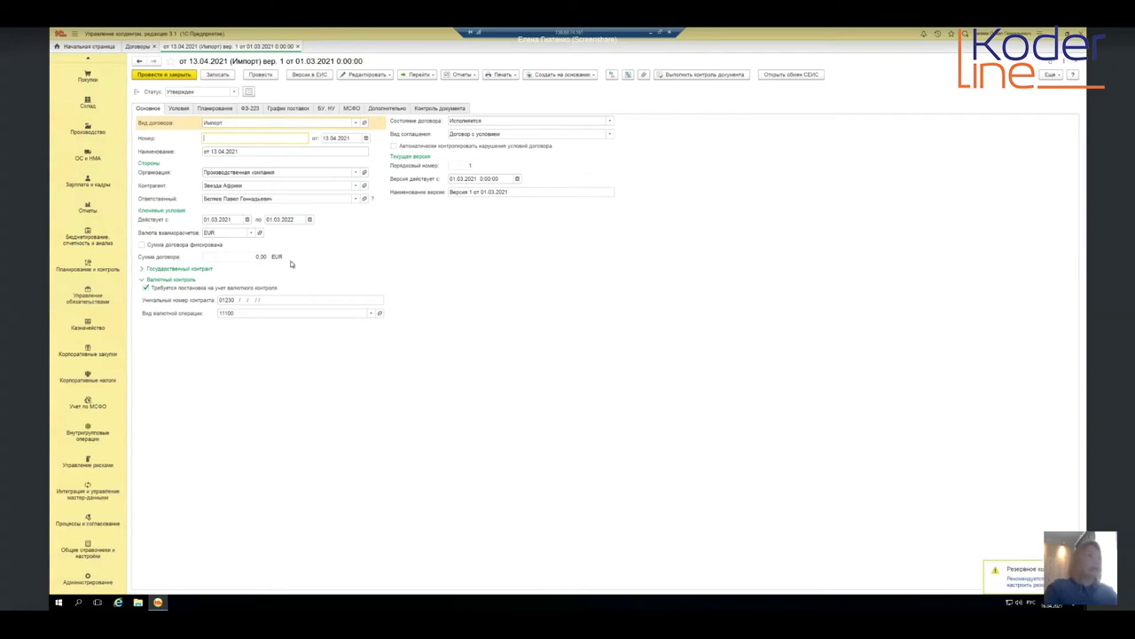
pyautogui.hotkey('ctrl', 'pagedown')
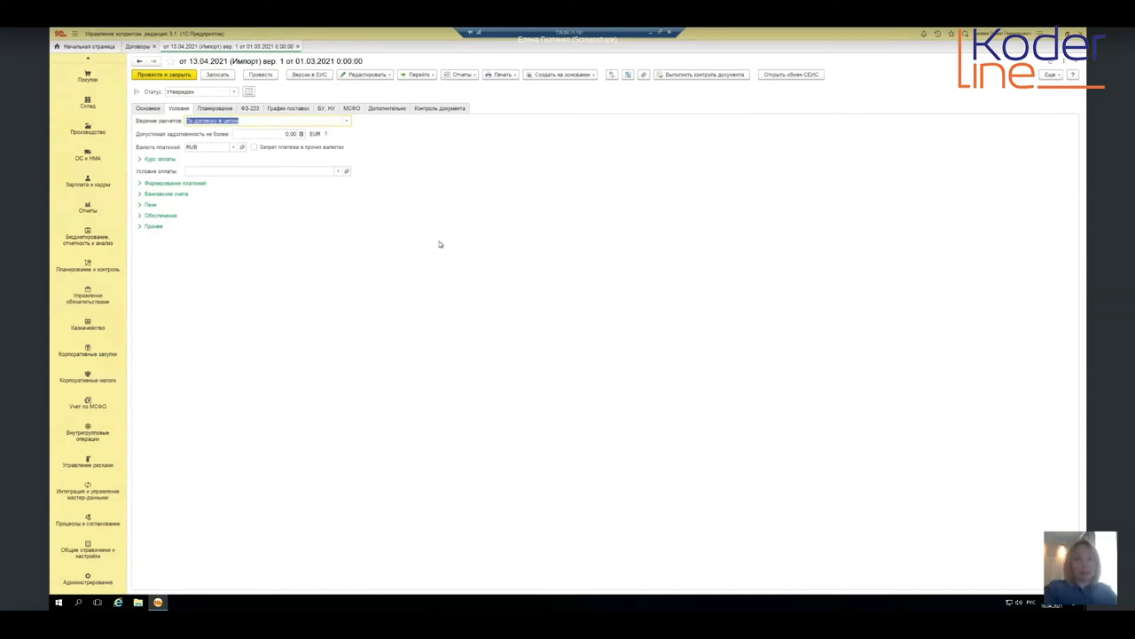
# Step: Check the payment currency options without changing them, and set the contract's payment formation method to График
pyautogui.click(234, 148)
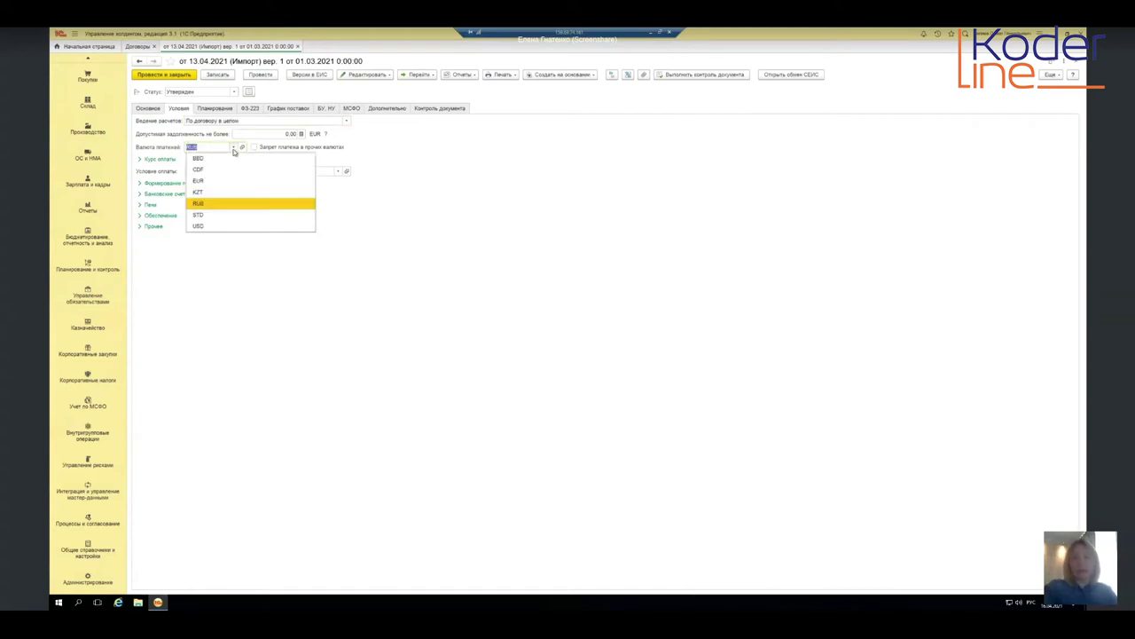
pyautogui.click(497, 188)
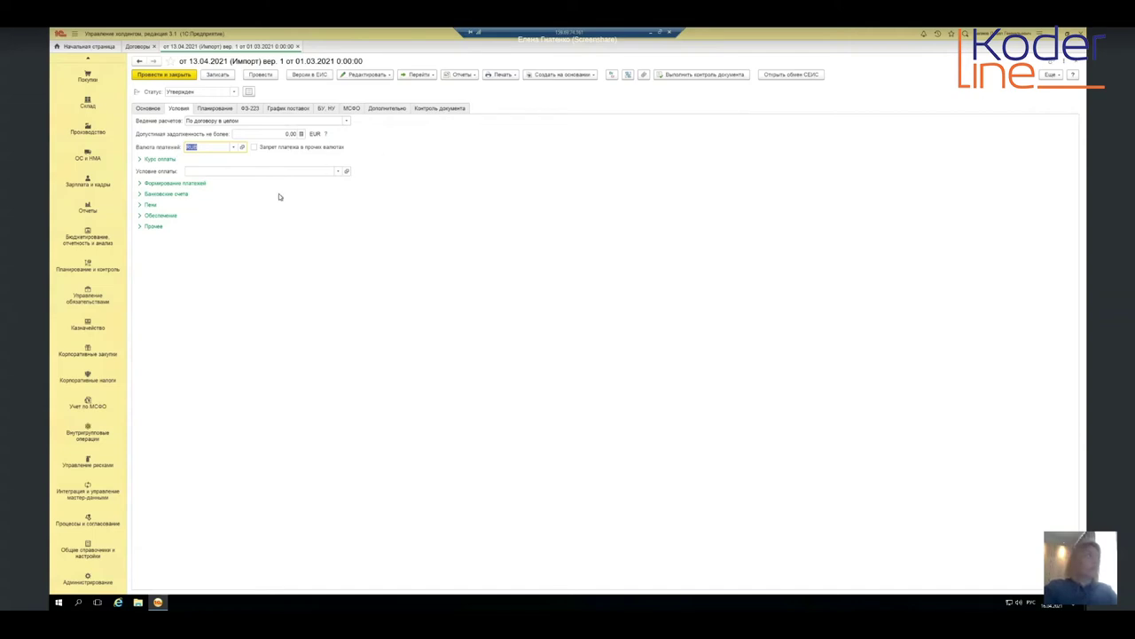
pyautogui.click(176, 182)
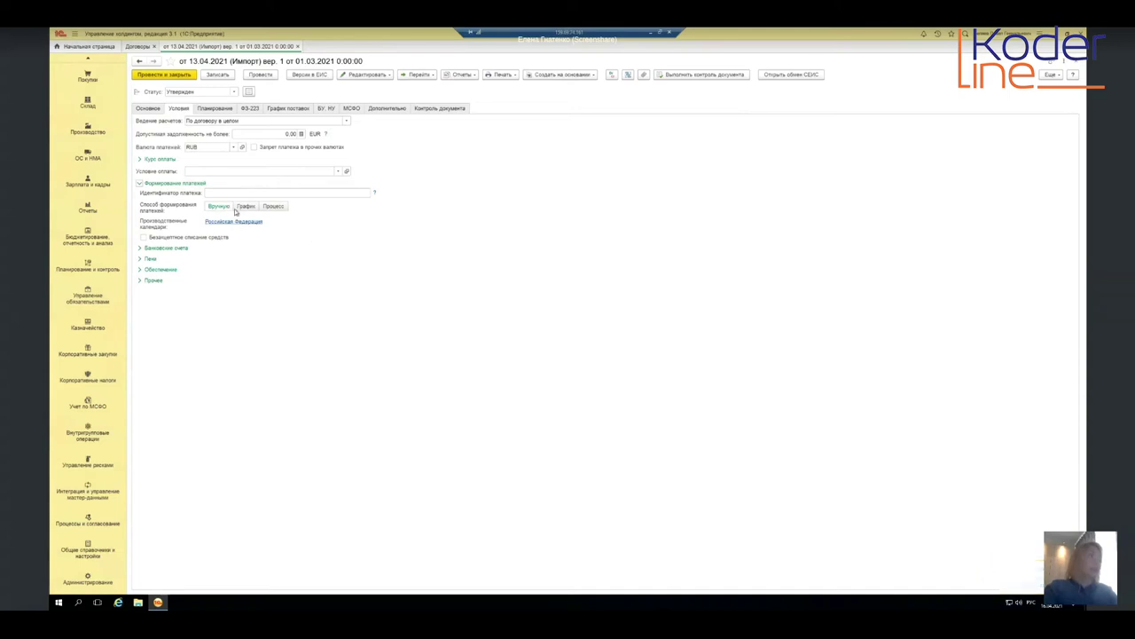
pyautogui.click(251, 209)
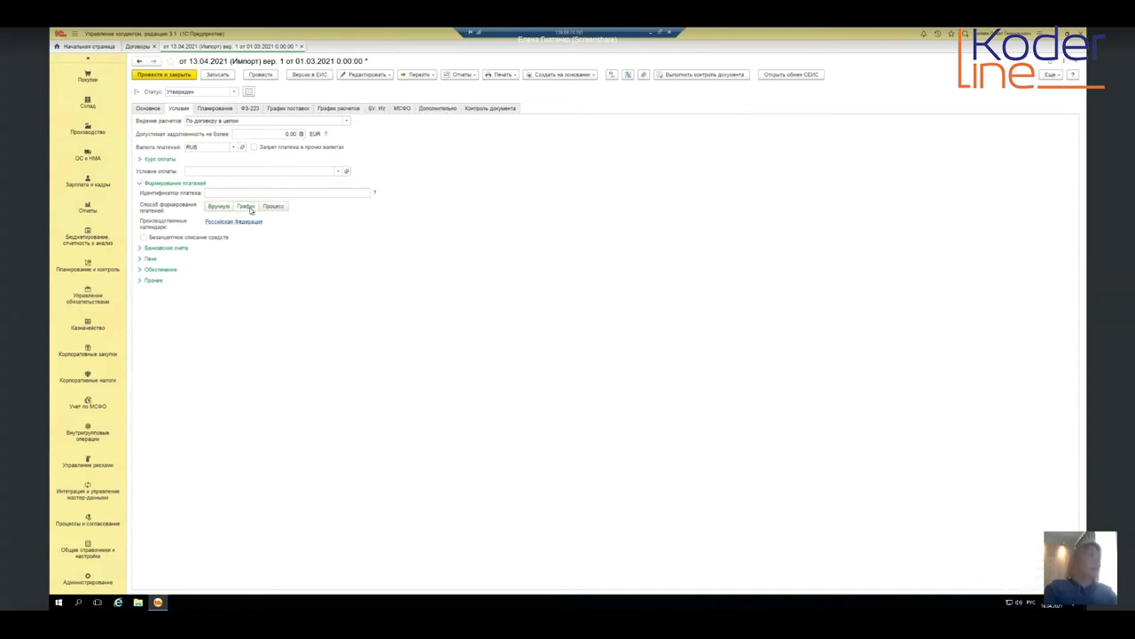
# Step: Show the contract's settlement schedule (График расчетов) and widen its date column so the full date is readable
pyautogui.click(329, 109)
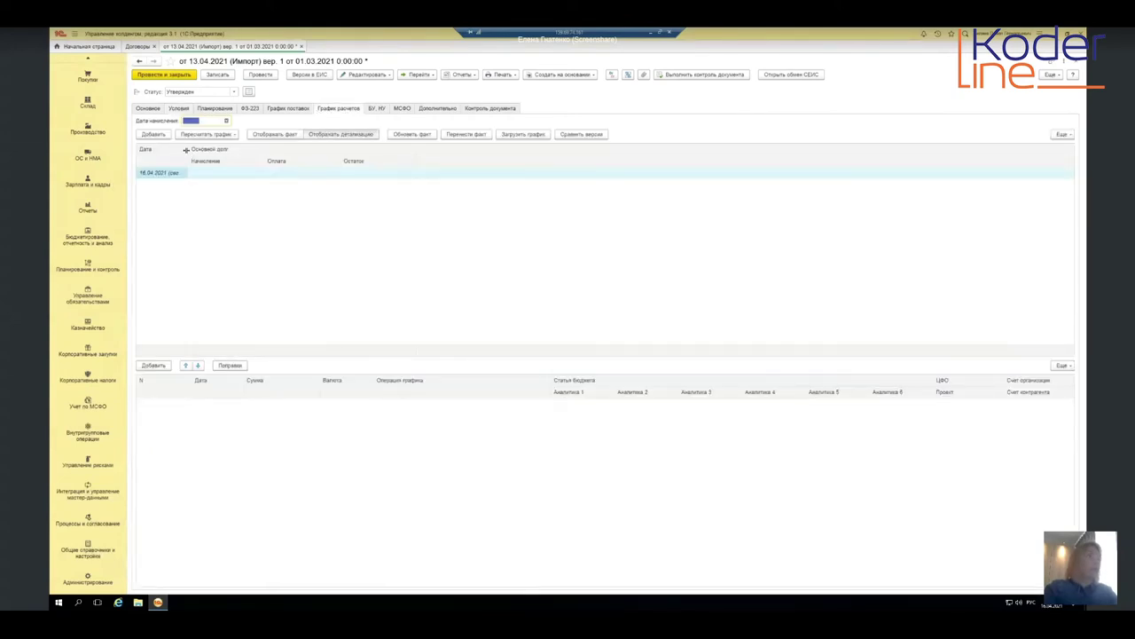
pyautogui.moveTo(185, 150); pyautogui.dragTo(234, 149)
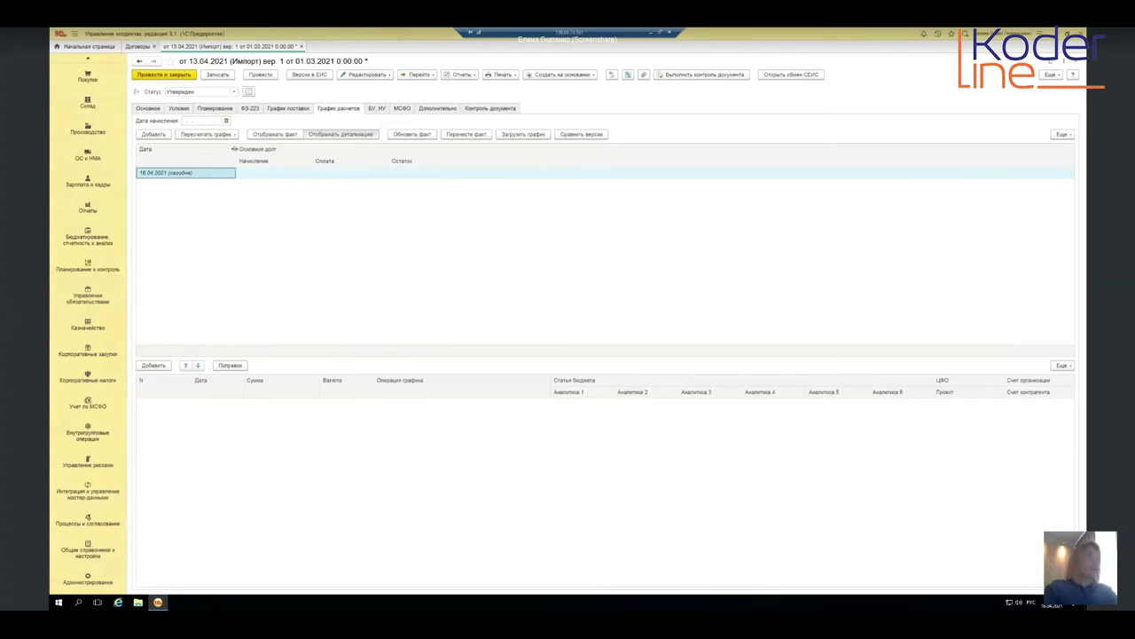
pyautogui.moveTo(230, 151); pyautogui.dragTo(227, 151)
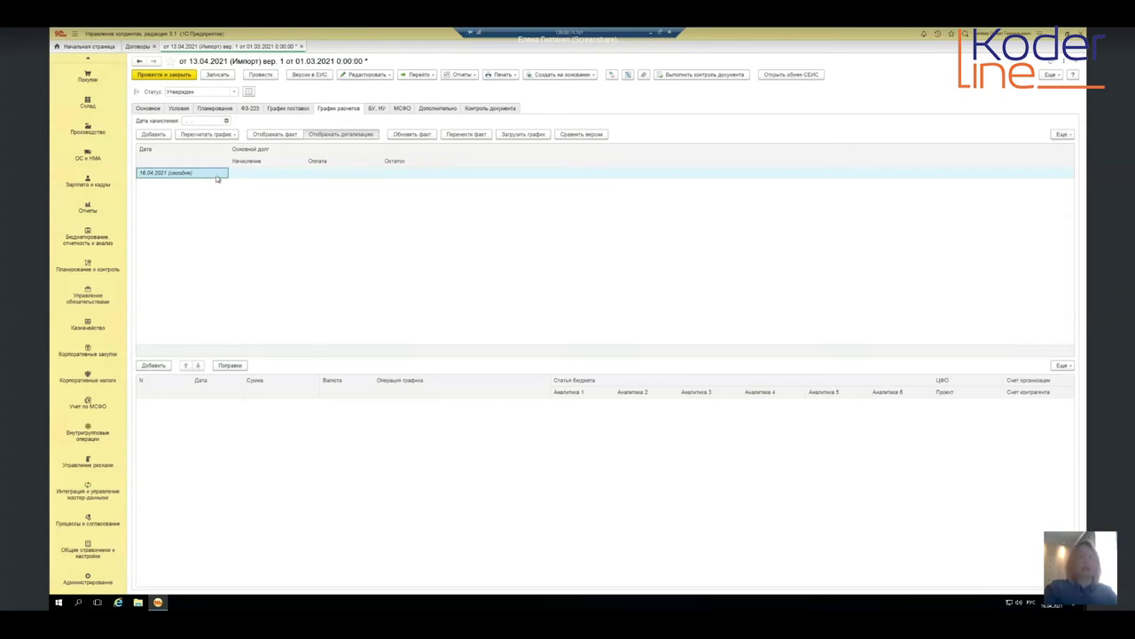
# Step: Review the contract management settings (Управление договорами) in the treasury settings, and return to the import contract
pyautogui.click(90, 555)
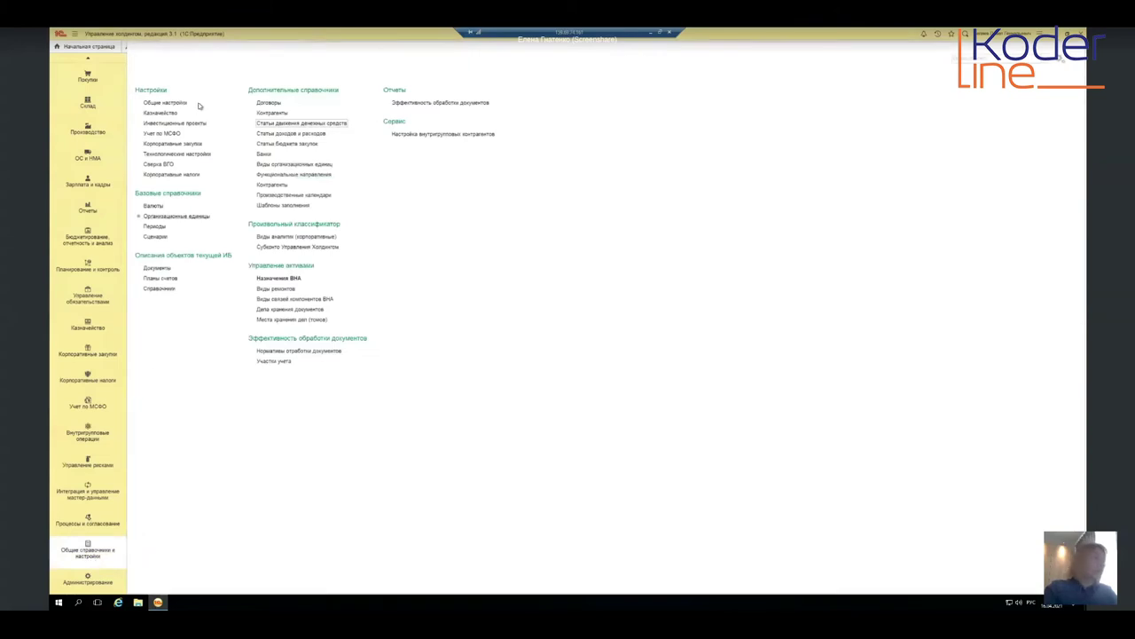
pyautogui.click(170, 113)
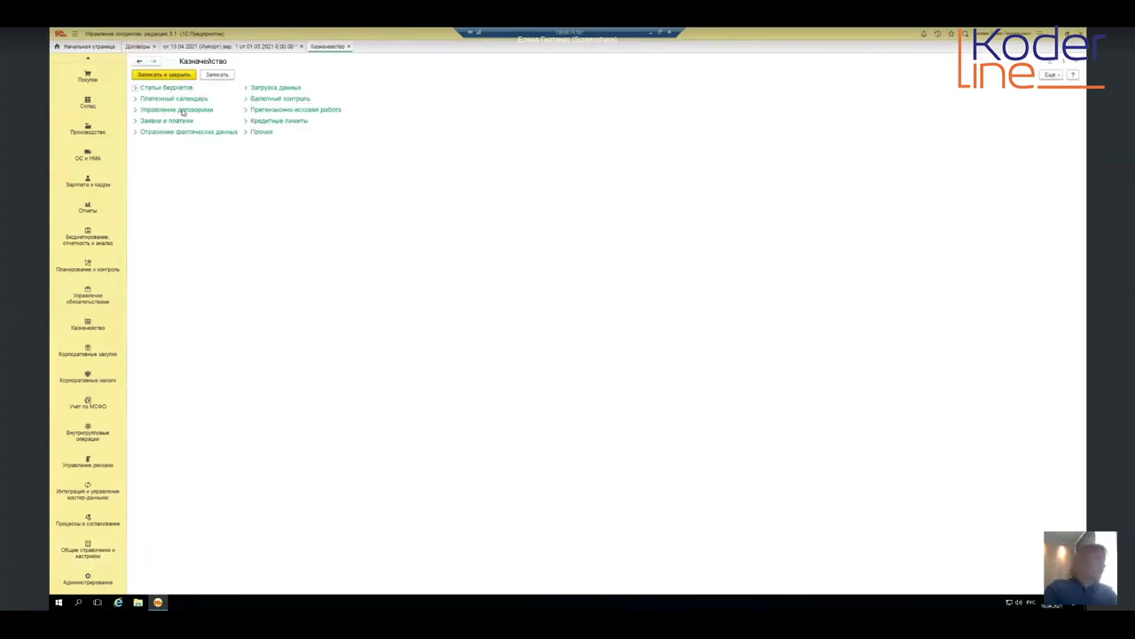
pyautogui.click(190, 109)
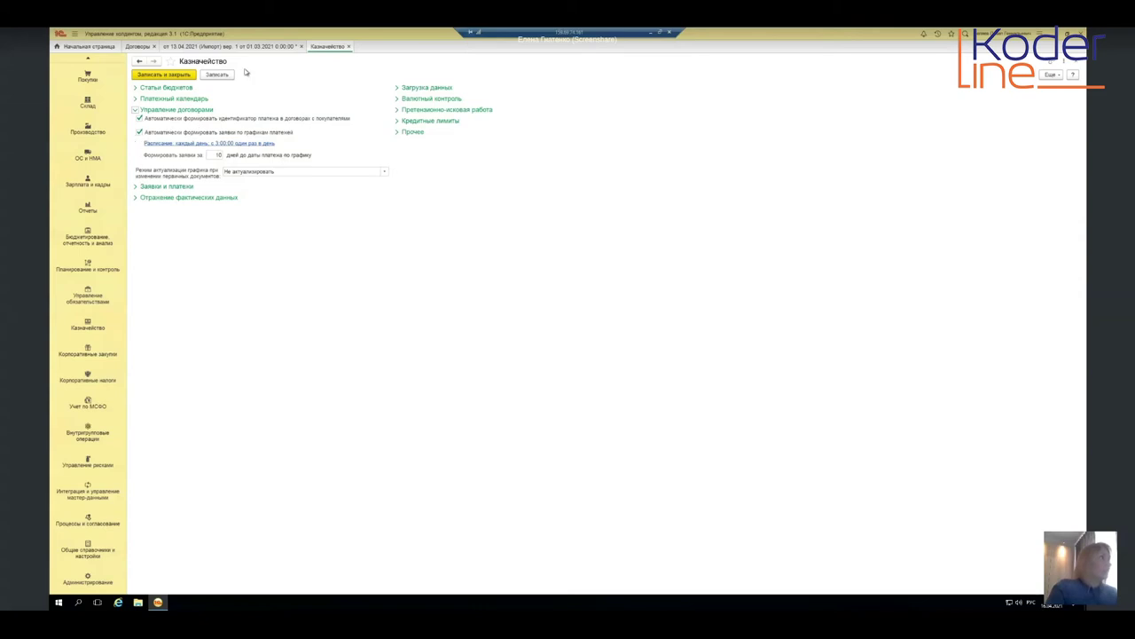
pyautogui.click(247, 47)
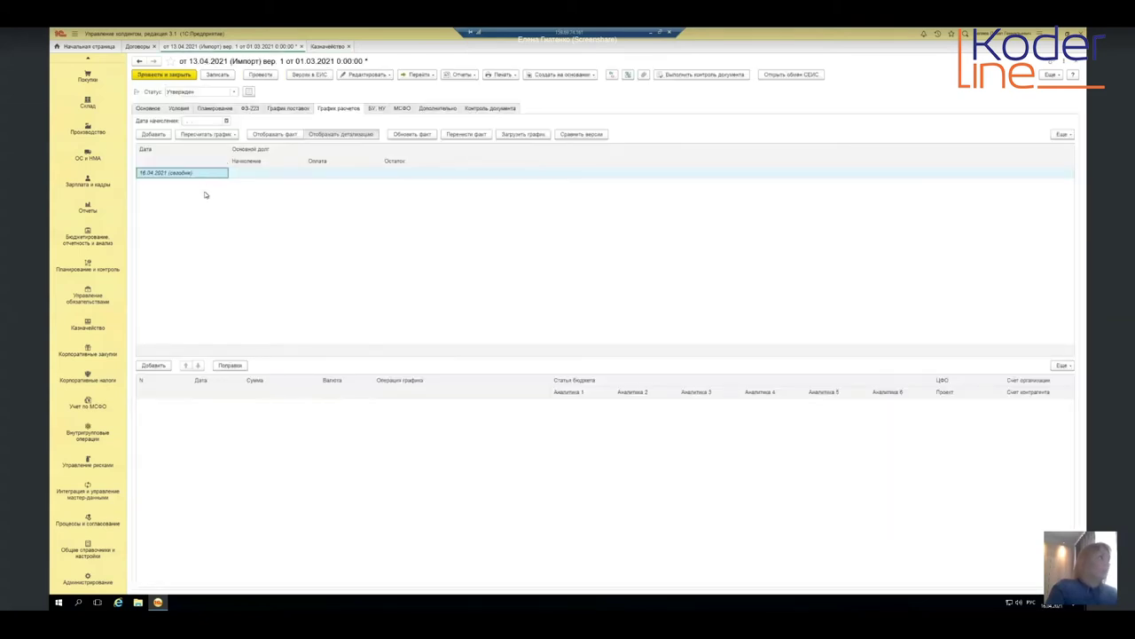
# Step: Open a new settlement schedule position, expand its analytics fields, and close it without saving
pyautogui.click(160, 135)
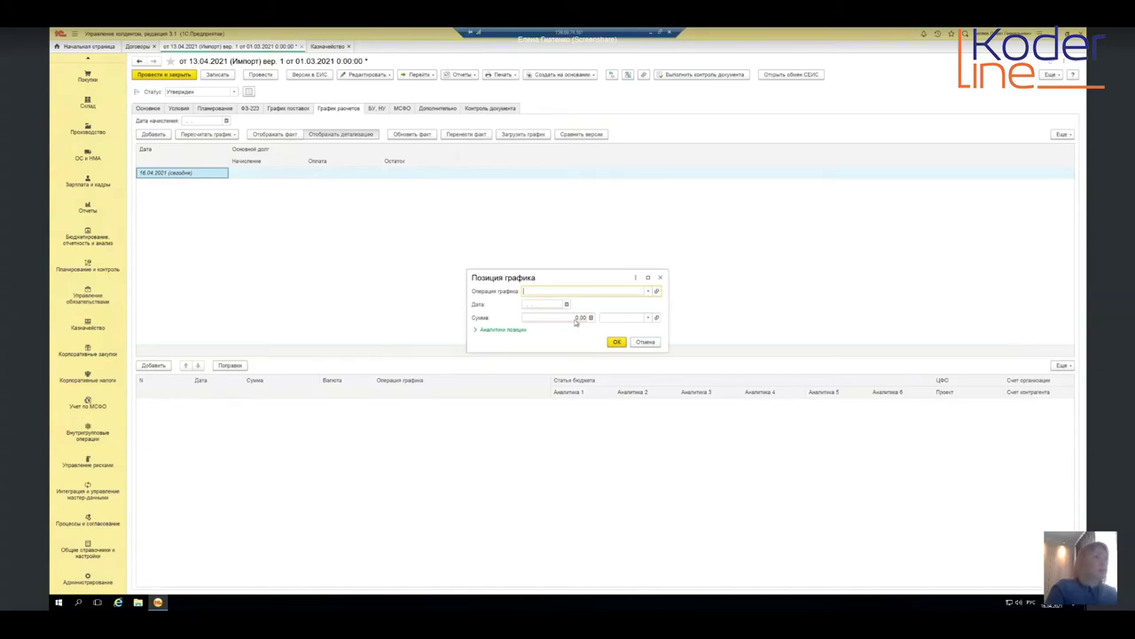
pyautogui.click(503, 329)
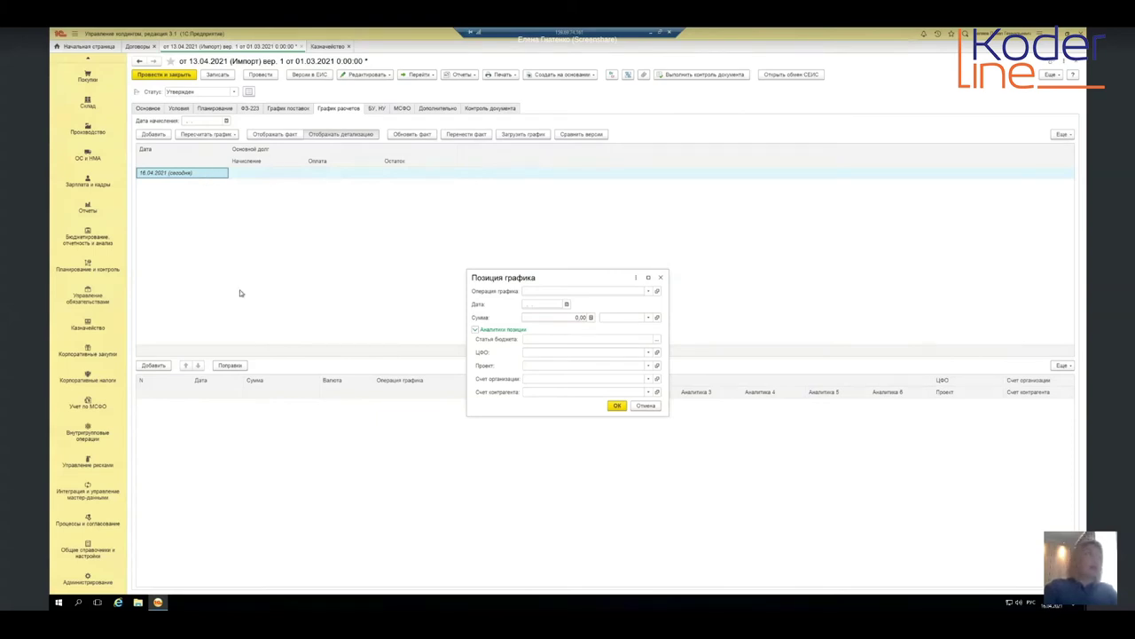
pyautogui.click(663, 278)
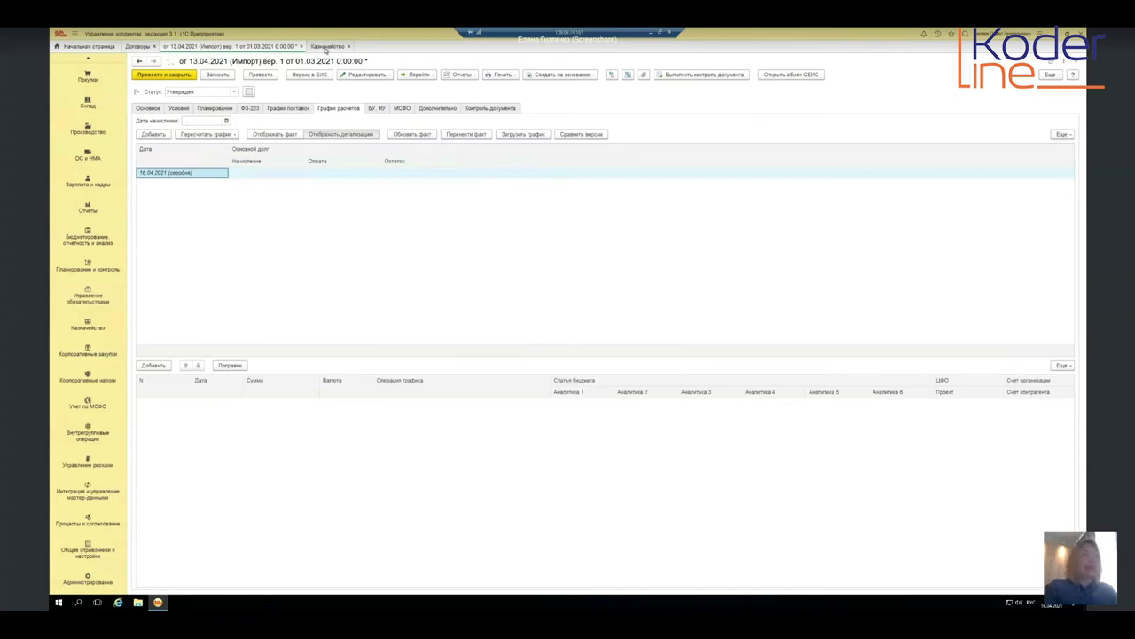
# Step: Compare the treasury settings with the contract's schedule, check the schedule update mode options without changing them, and return to the contract
pyautogui.click(326, 49)
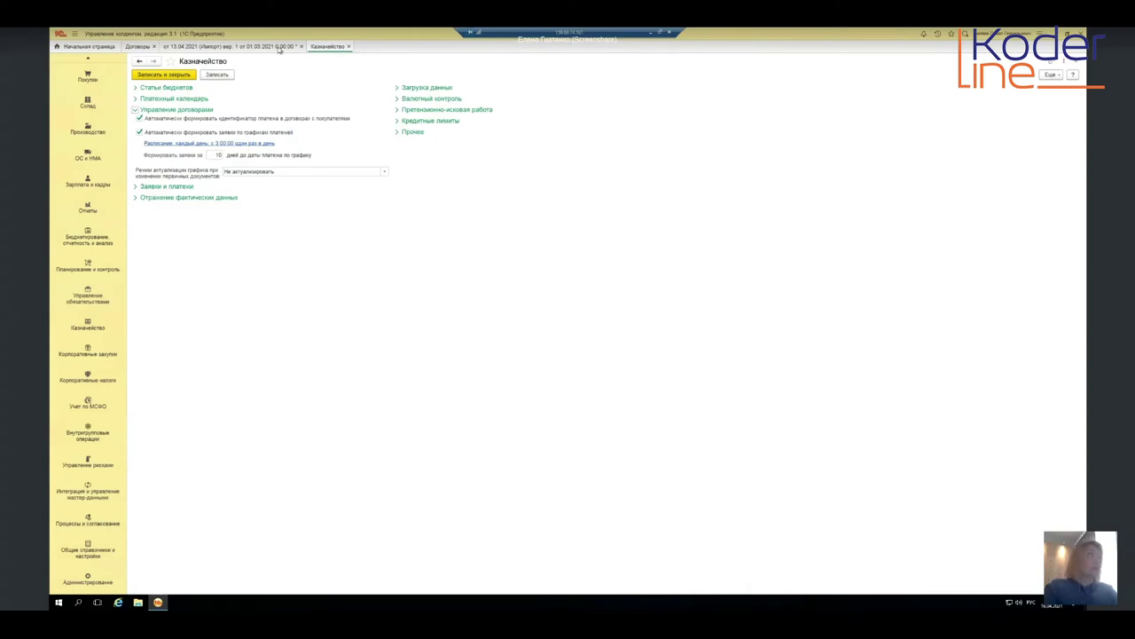
pyautogui.click(279, 48)
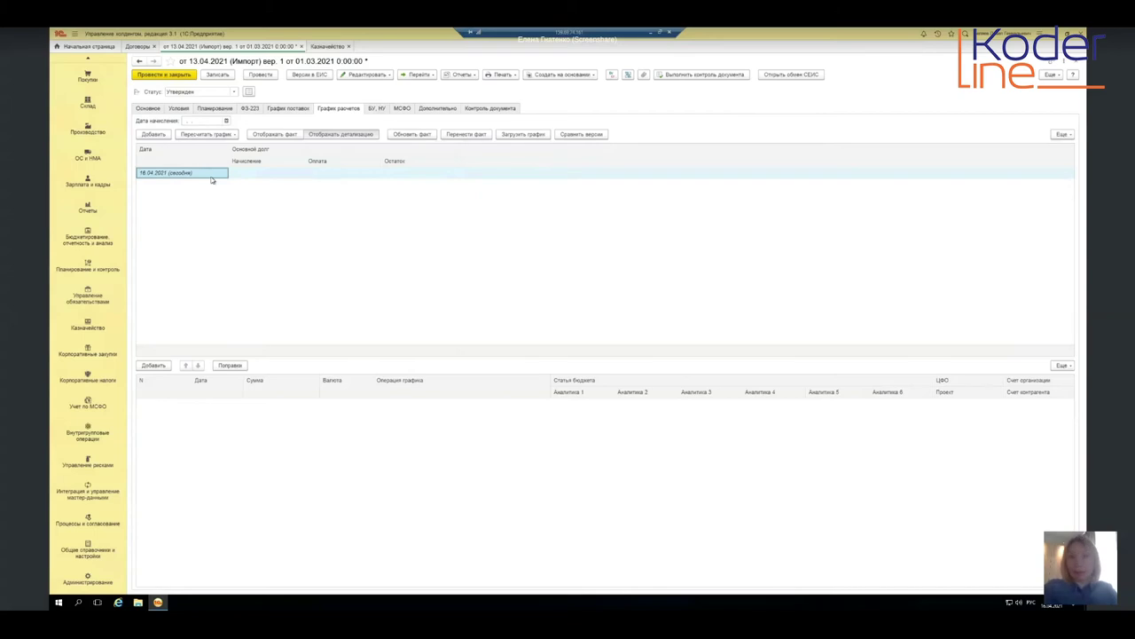
pyautogui.click(323, 49)
pyautogui.click(270, 47)
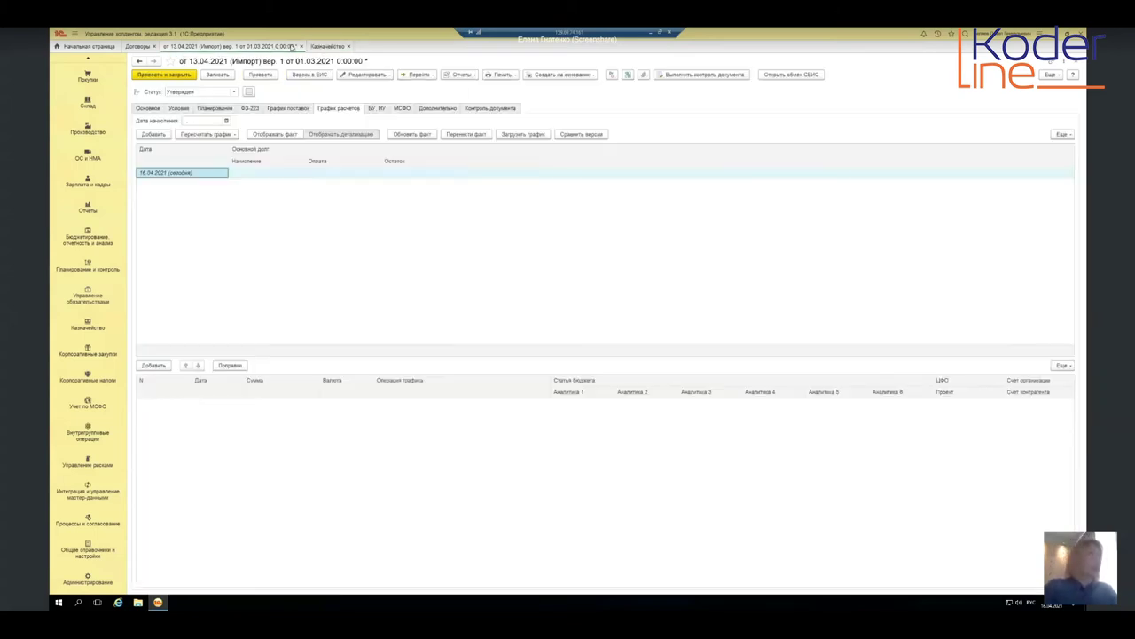
pyautogui.click(316, 47)
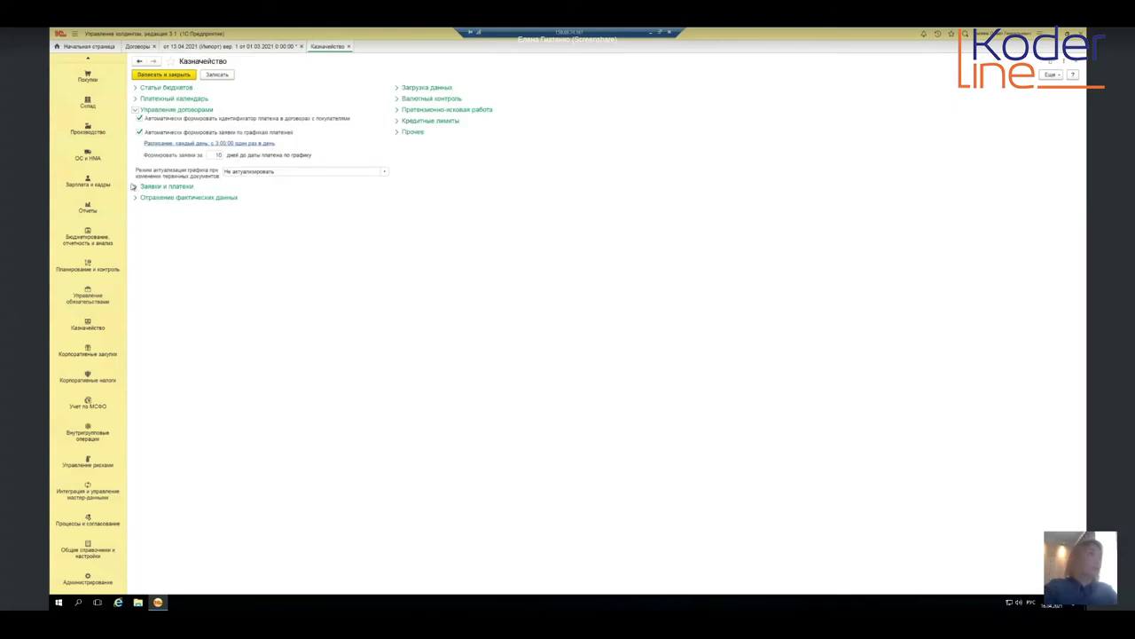
pyautogui.click(385, 171)
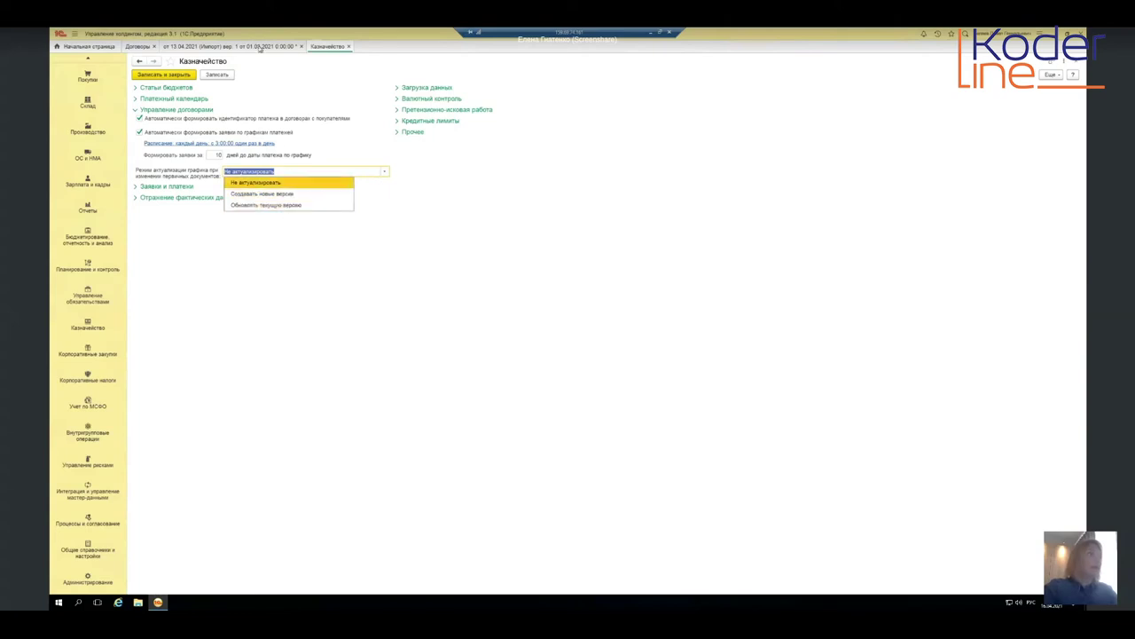
pyautogui.press('Escape')
pyautogui.click(263, 49)
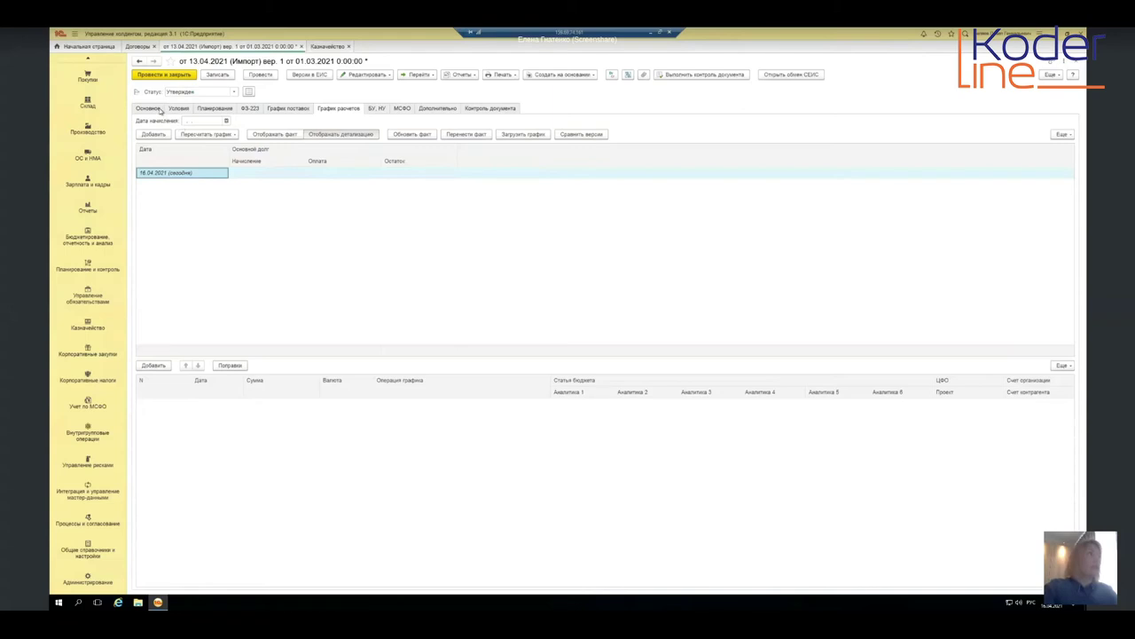
# Step: Examine the contract's version editing options, main data, bank accounts and planning details, and return to its settlement conditions
pyautogui.click(369, 75)
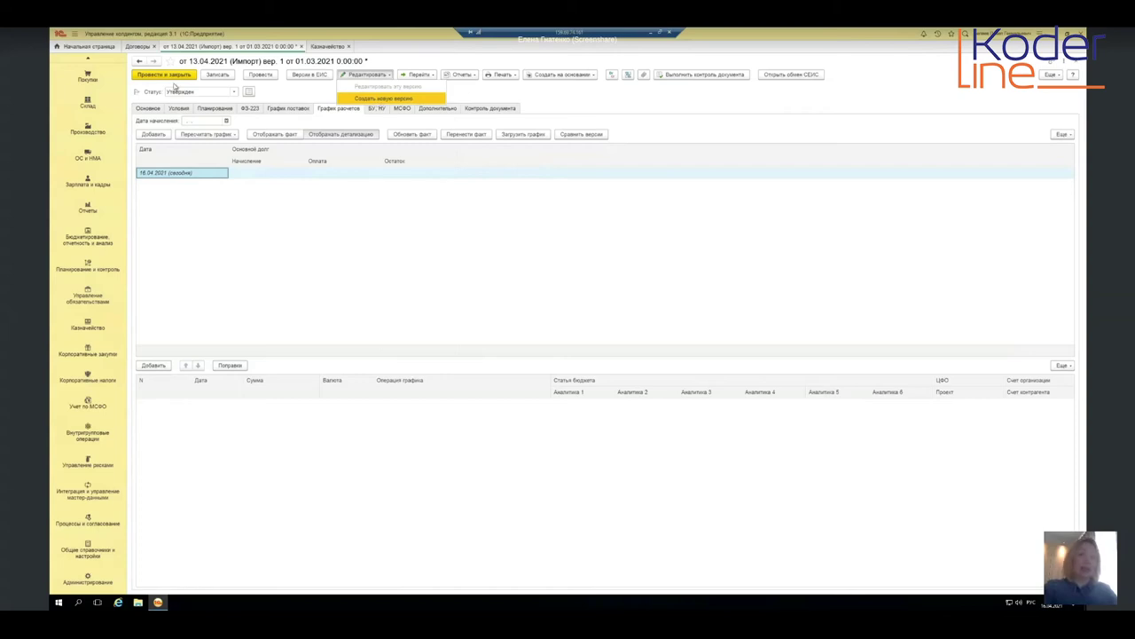
pyautogui.click(163, 109)
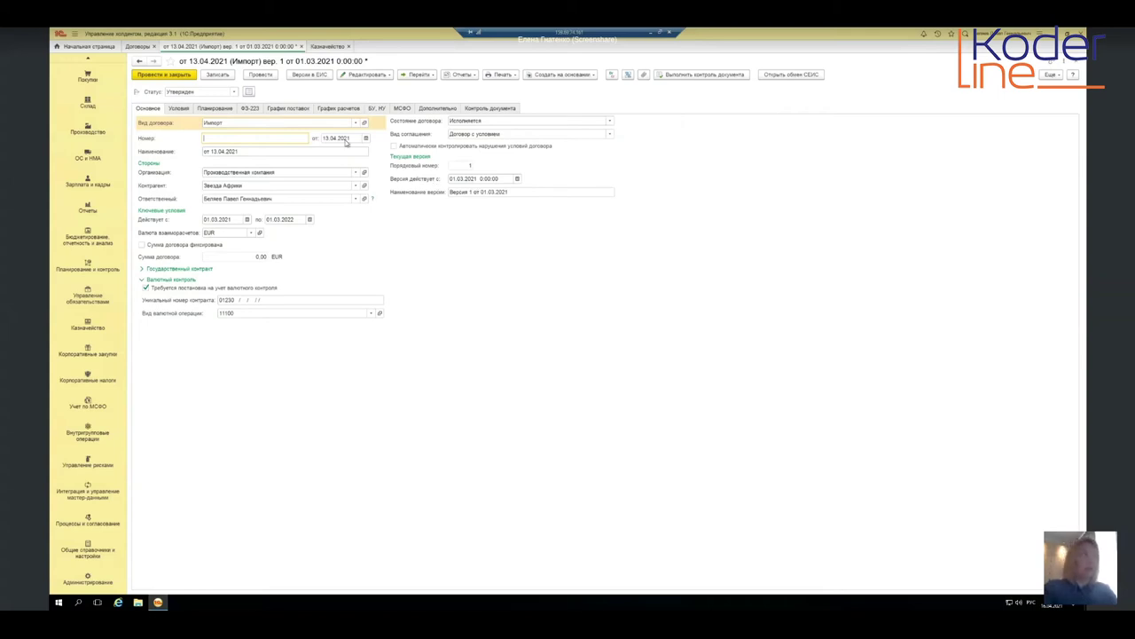
pyautogui.click(167, 110)
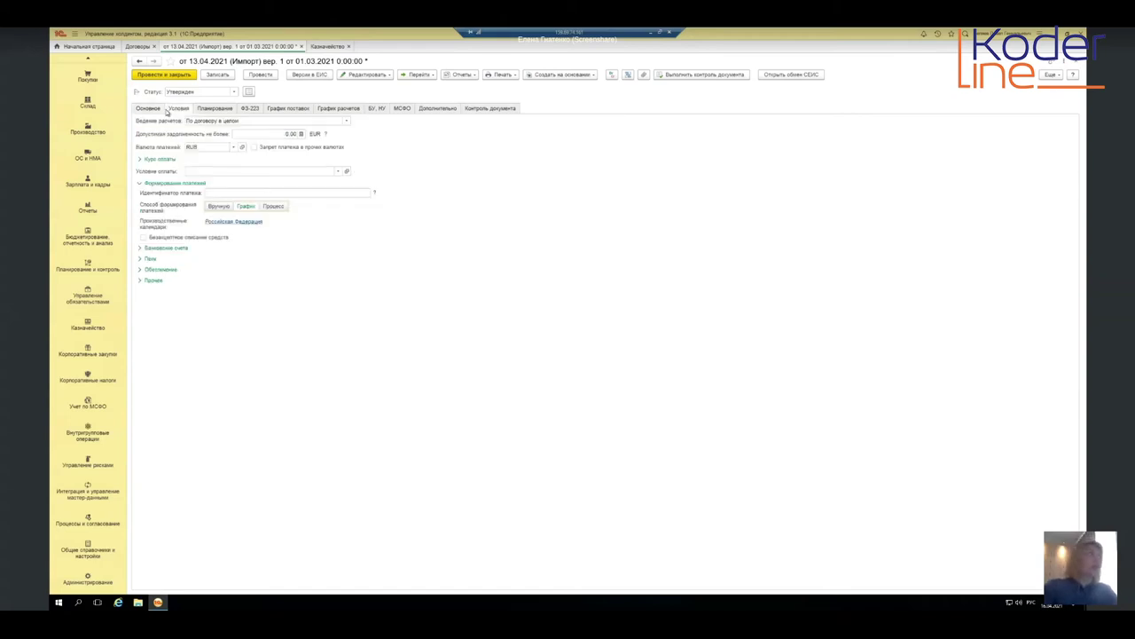
pyautogui.click(162, 248)
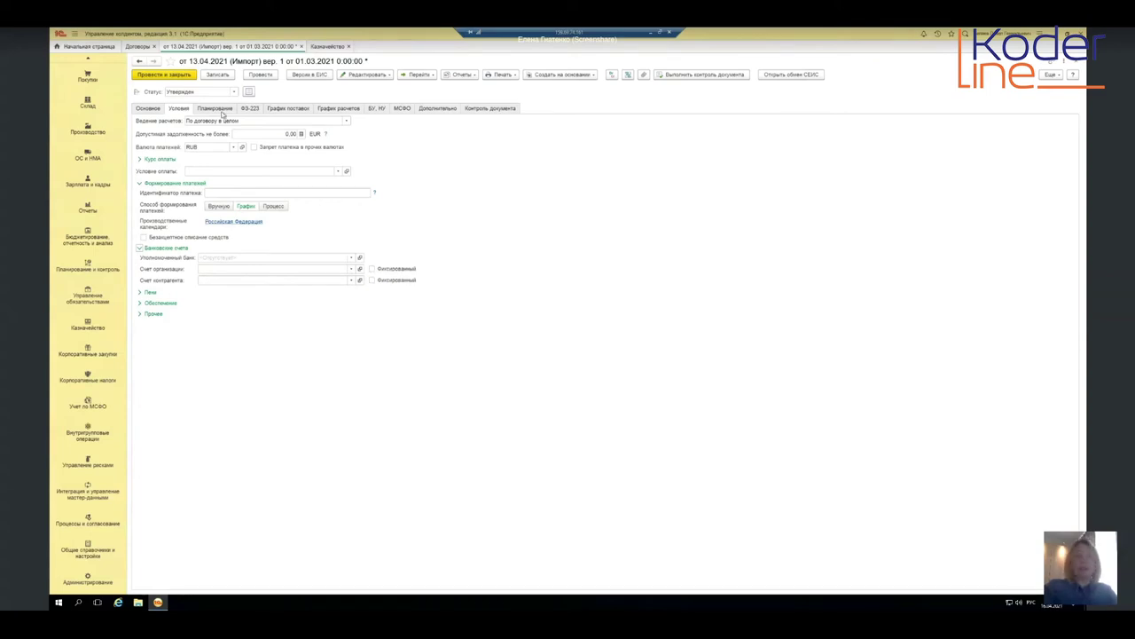
pyautogui.click(222, 110)
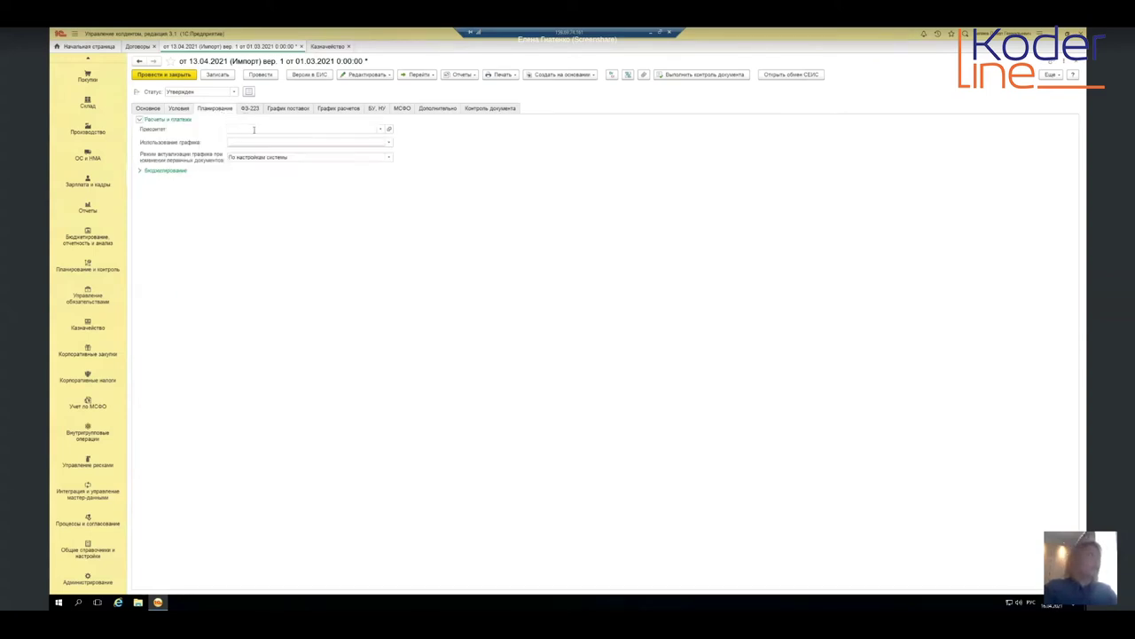
pyautogui.click(178, 110)
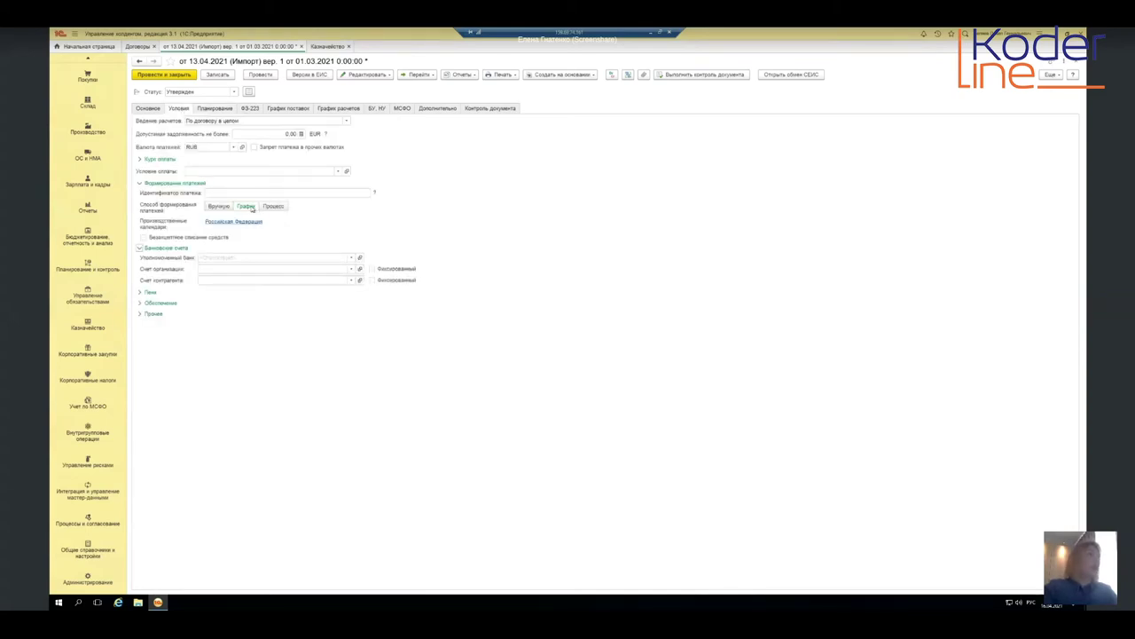
# Step: Set the payment formation method to Вручную, and view the available payment terms without choosing one
pyautogui.click(215, 207)
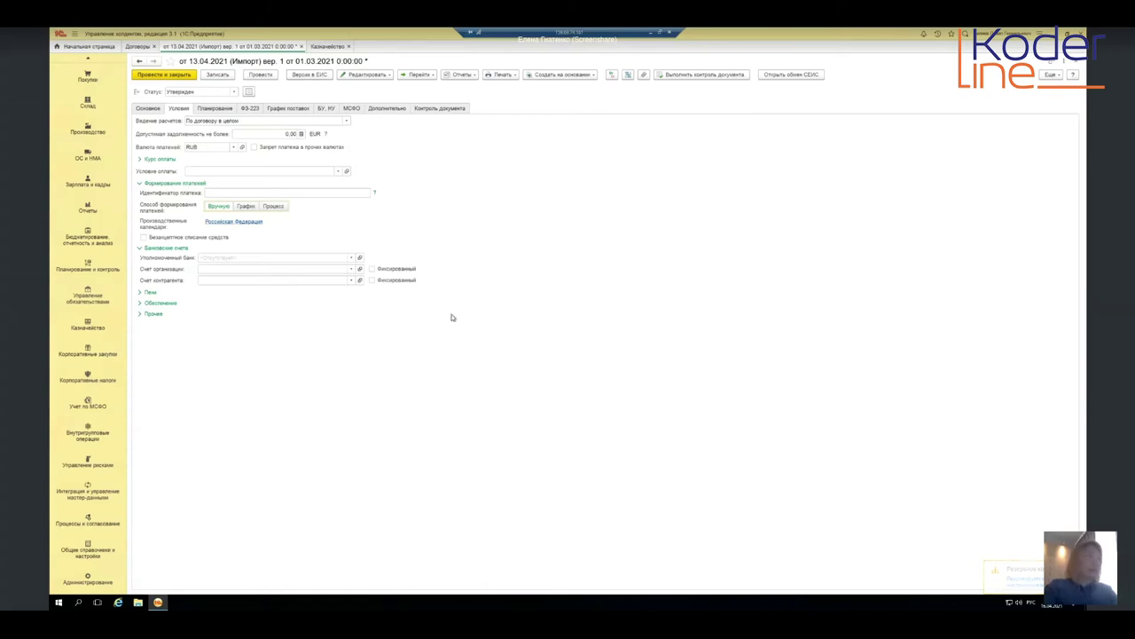
pyautogui.click(338, 173)
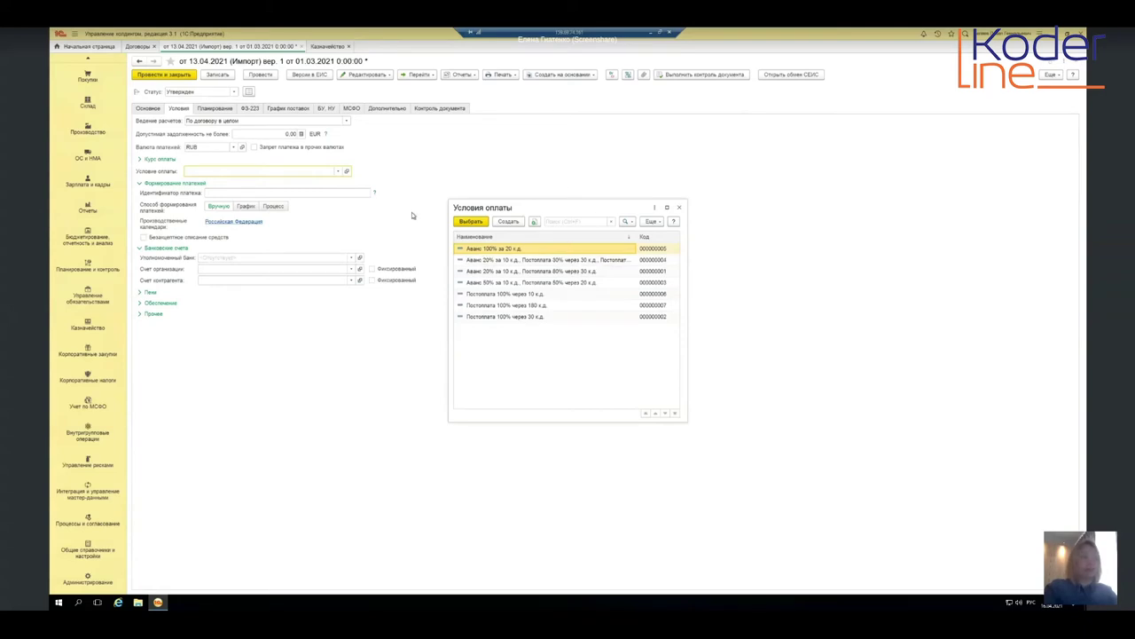
pyautogui.click(680, 209)
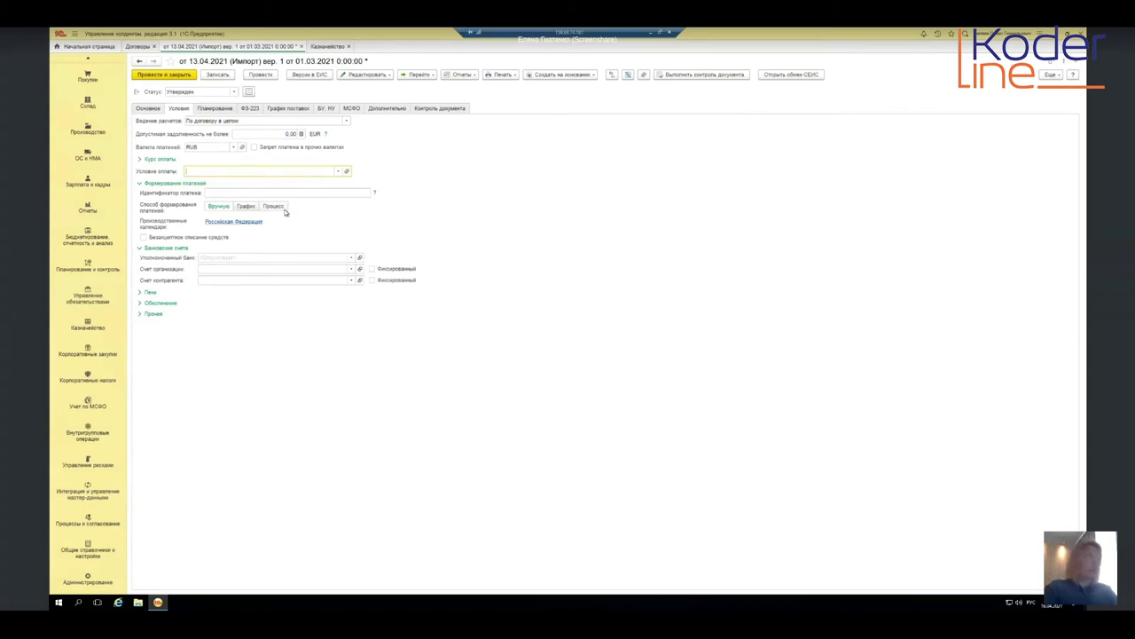
# Step: Set the payment formation method to Процесс, and view the universal process templates without choosing one
pyautogui.click(283, 208)
pyautogui.click(358, 223)
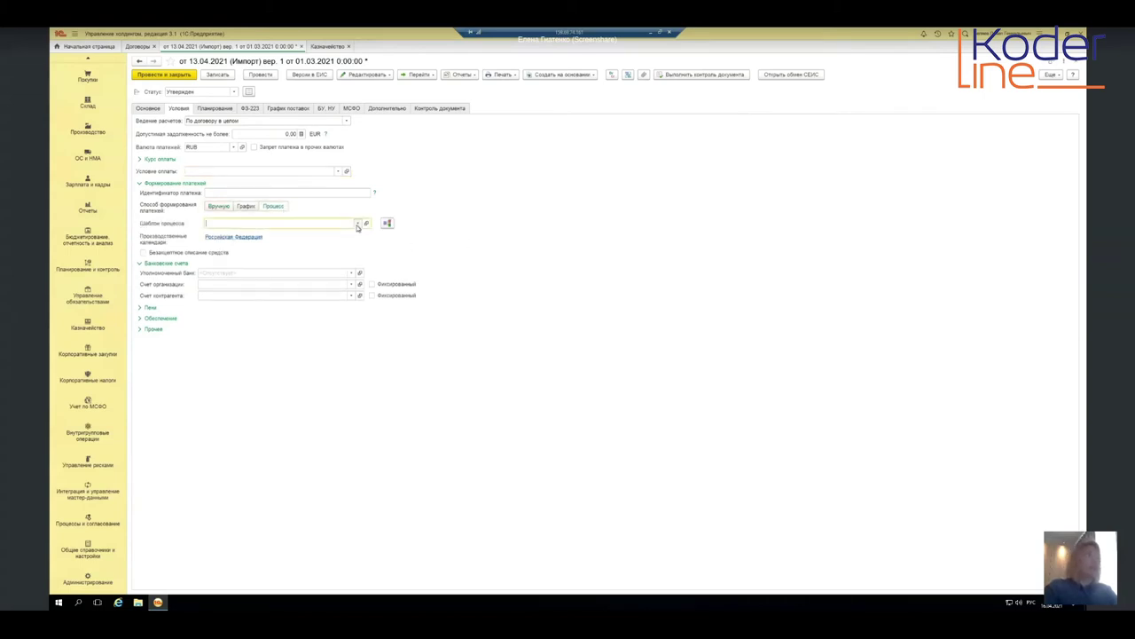
pyautogui.click(228, 276)
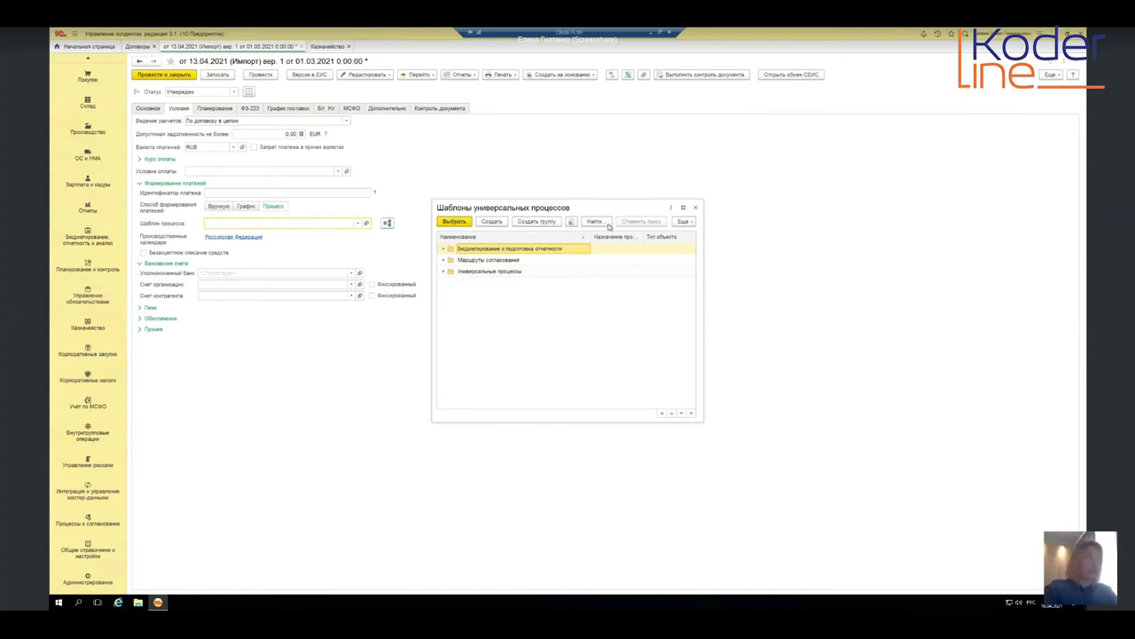
pyautogui.click(695, 207)
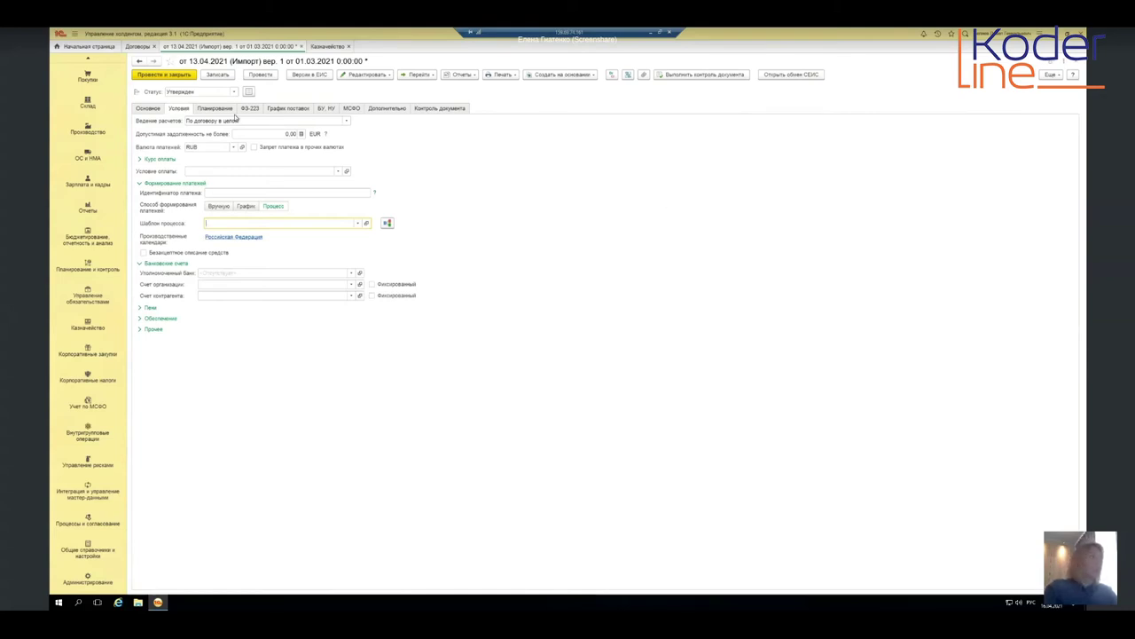
# Step: Examine the contract's planning and budgeting data, viewing the available ЦФО and Статья ДДС values without choosing any
pyautogui.click(215, 108)
pyautogui.click(167, 142)
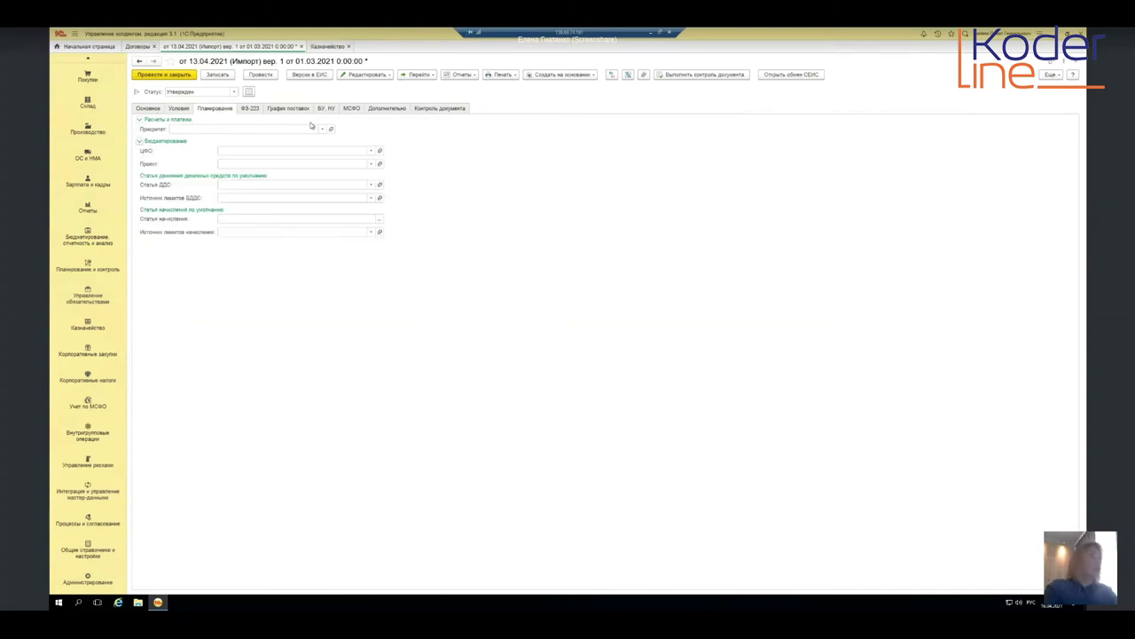
pyautogui.click(249, 152)
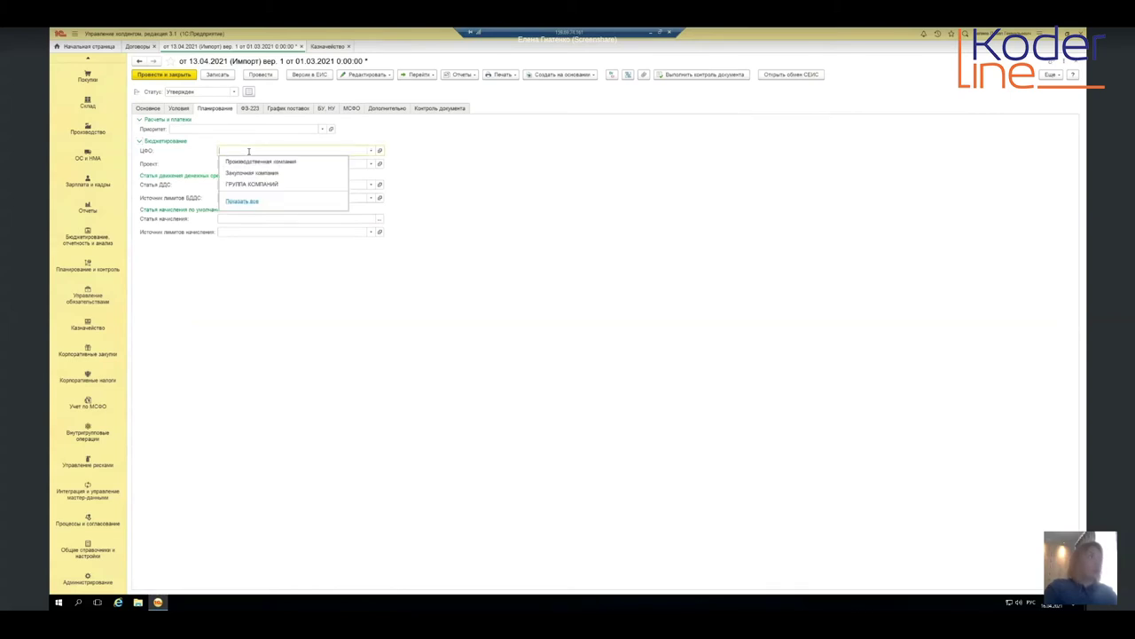
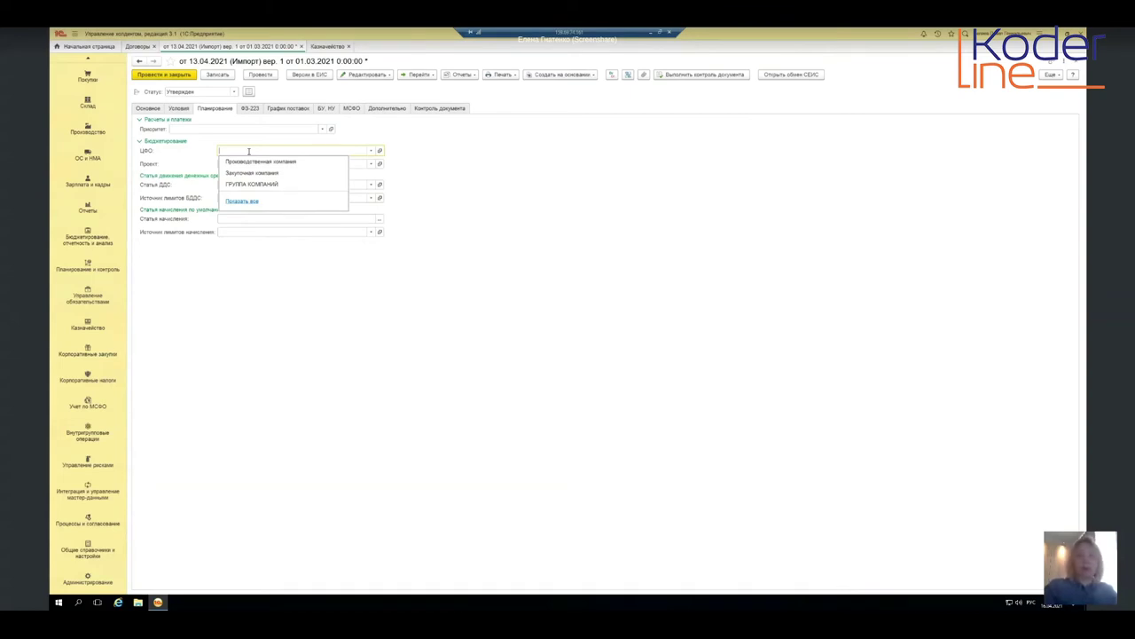
pyautogui.click(504, 175)
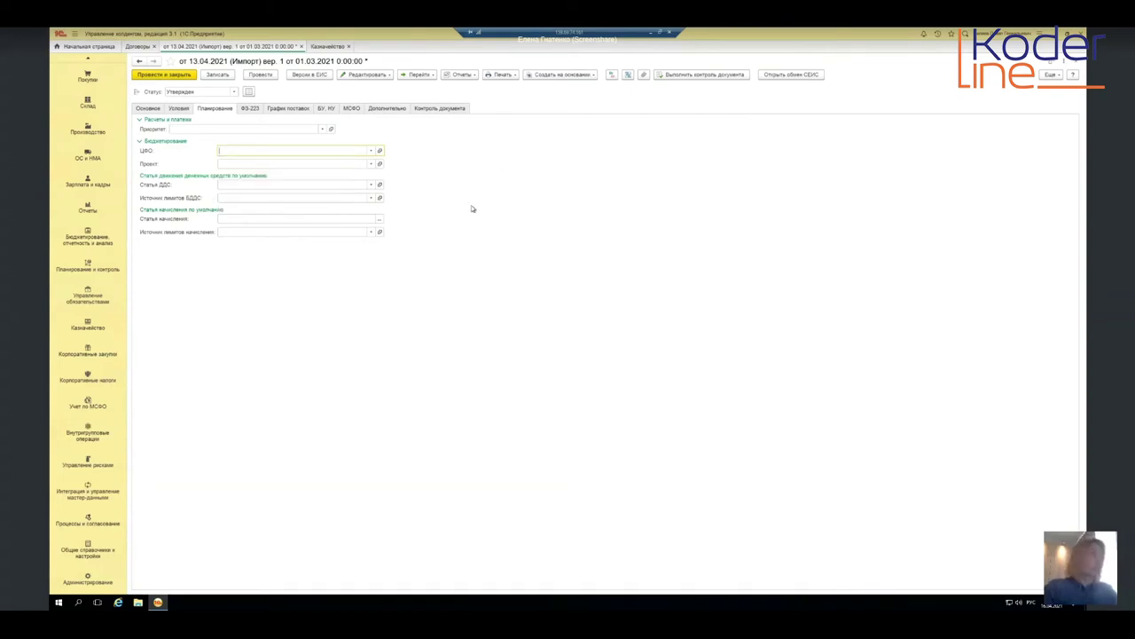
pyautogui.click(258, 183)
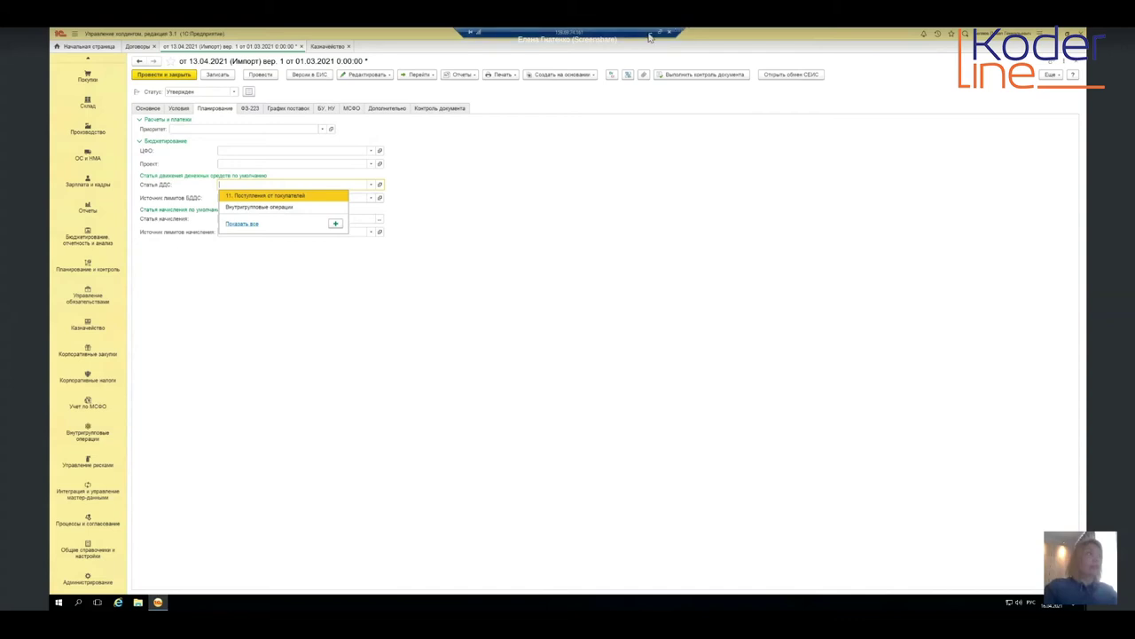
# Step: Switch to the treasury process diagram in Visio, examine the stages around Заявка на оплату, and return to the contract
pyautogui.hotkey('alt', 'Tab')
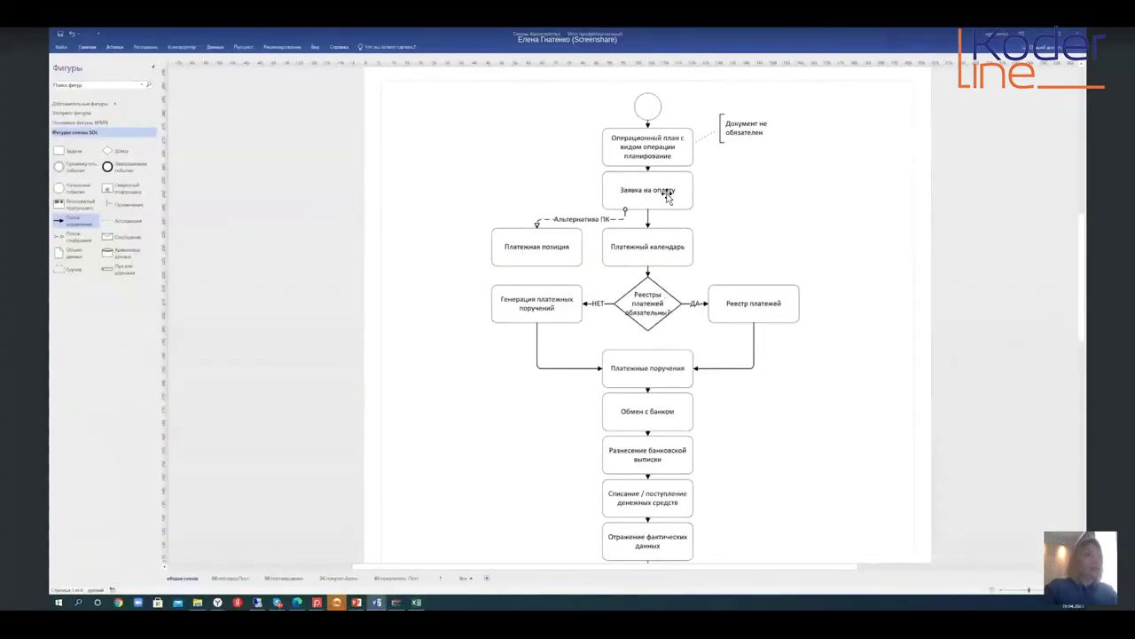
pyautogui.scroll(-2, 672, 497)
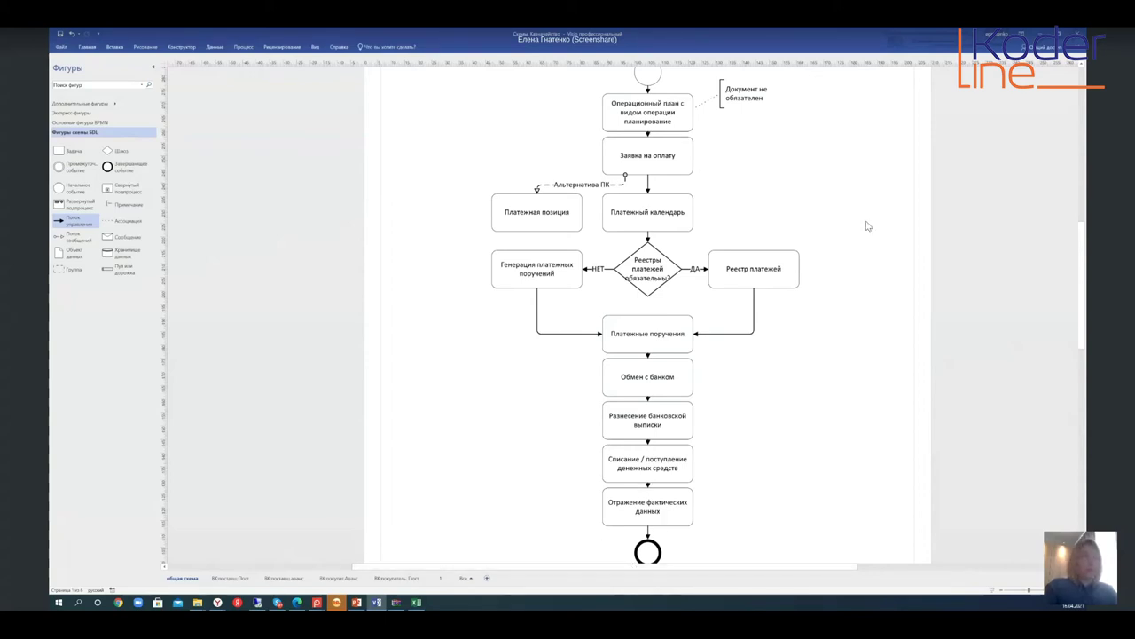
pyautogui.click(257, 602)
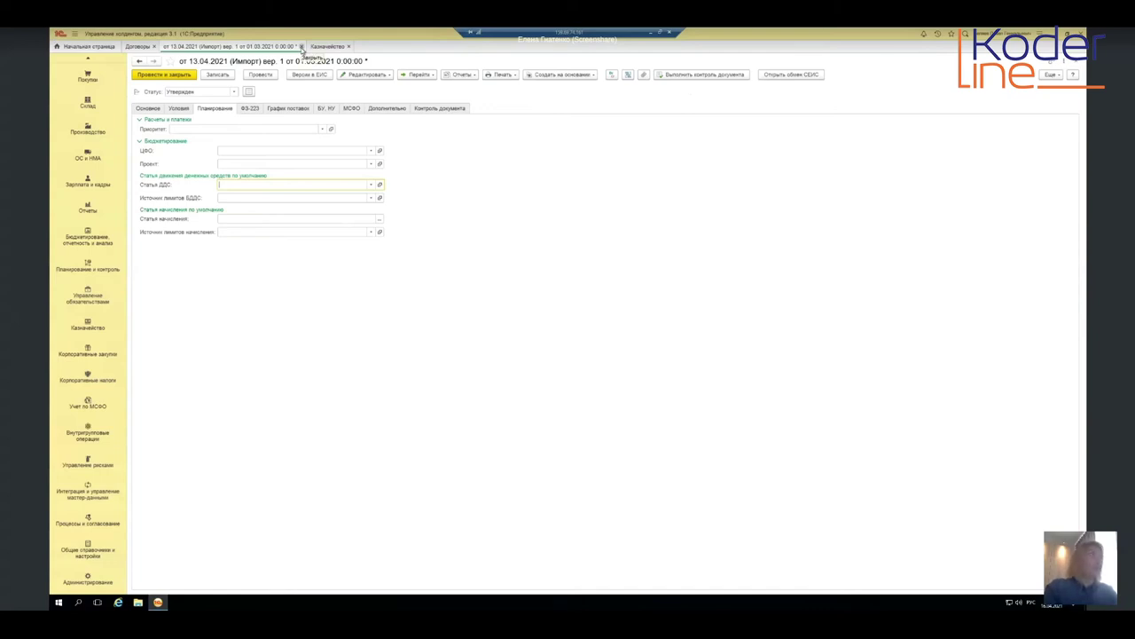
# Step: Close the contract version without saving its changes and return to the list of contracts
pyautogui.click(302, 47)
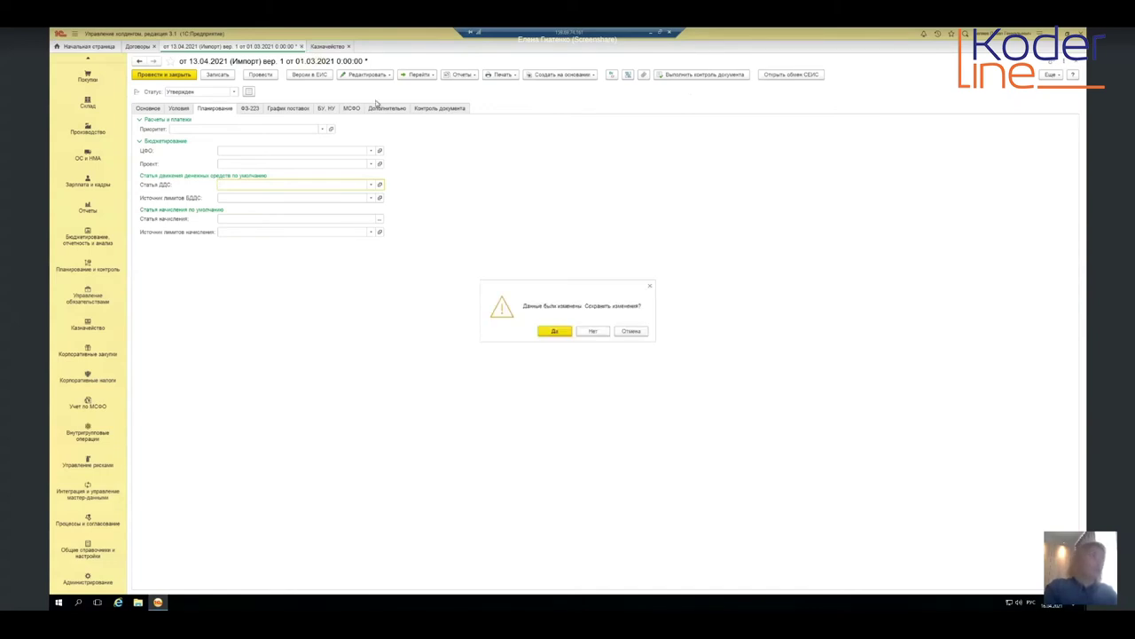
pyautogui.click(581, 331)
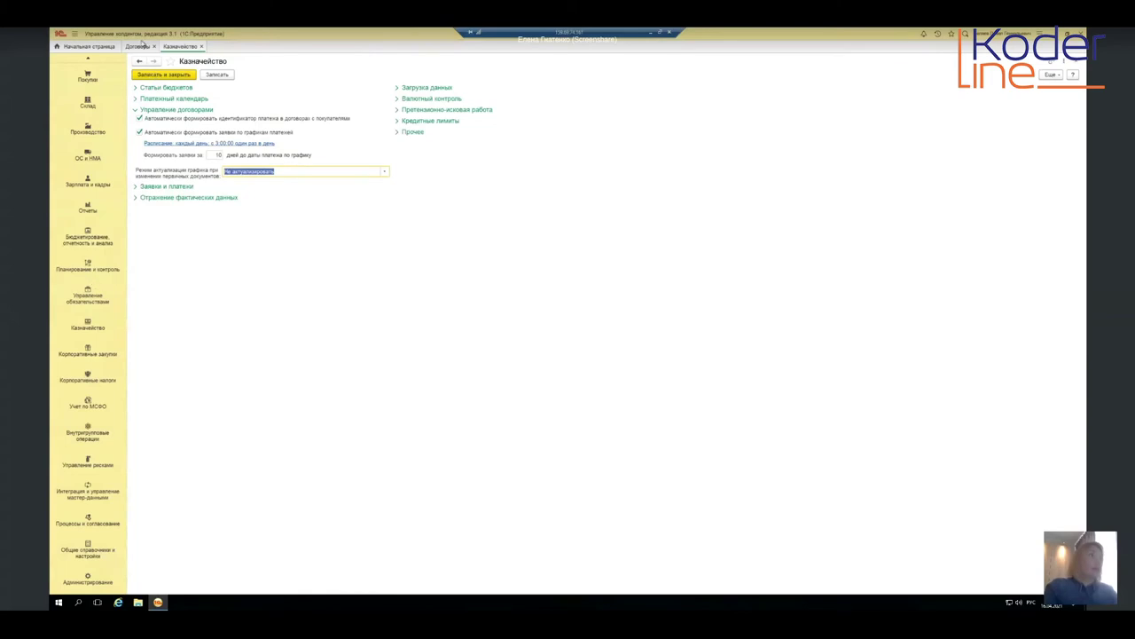
pyautogui.click(137, 46)
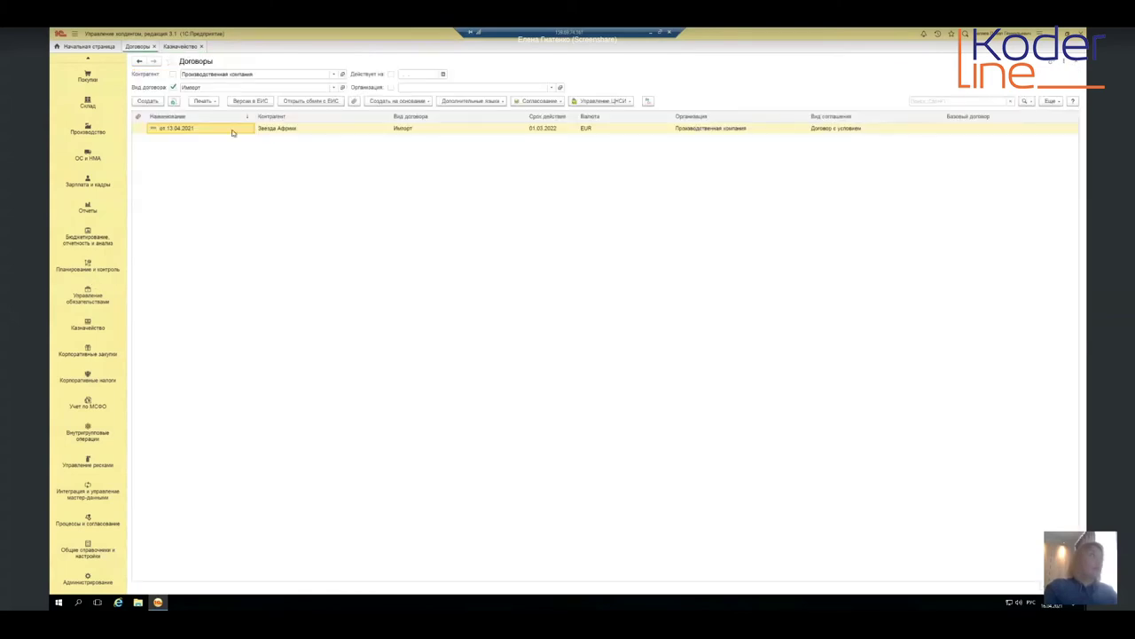
# Step: Reopen the import contract from 13.04.2021, display its related documents, and open the linked Заявка на оплату
pyautogui.doubleClick(232, 130)
pyautogui.click(627, 75)
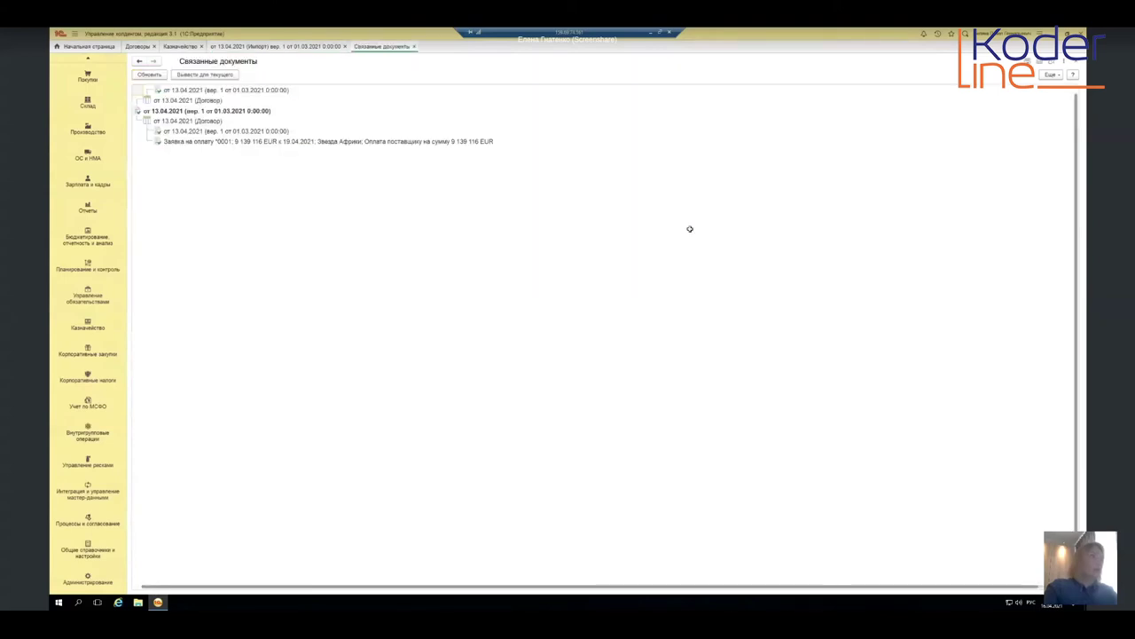
pyautogui.click(299, 142)
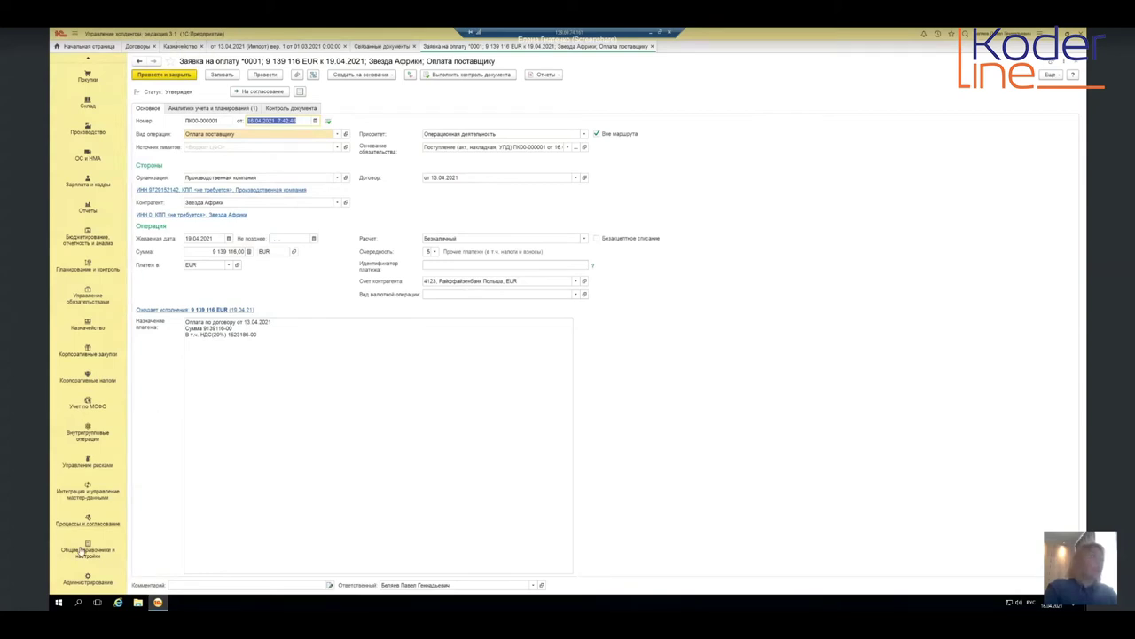
# Step: Examine the Заявки и платежи and Платежный календарь sections of the treasury settings, and return to the payment request
pyautogui.click(162, 114)
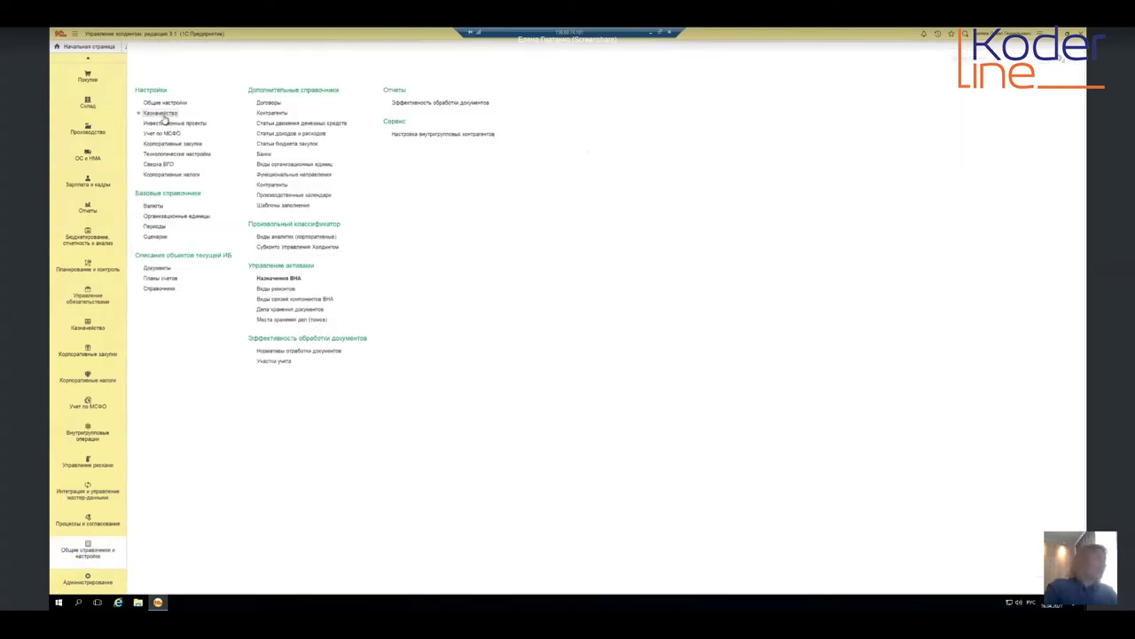
pyautogui.click(137, 111)
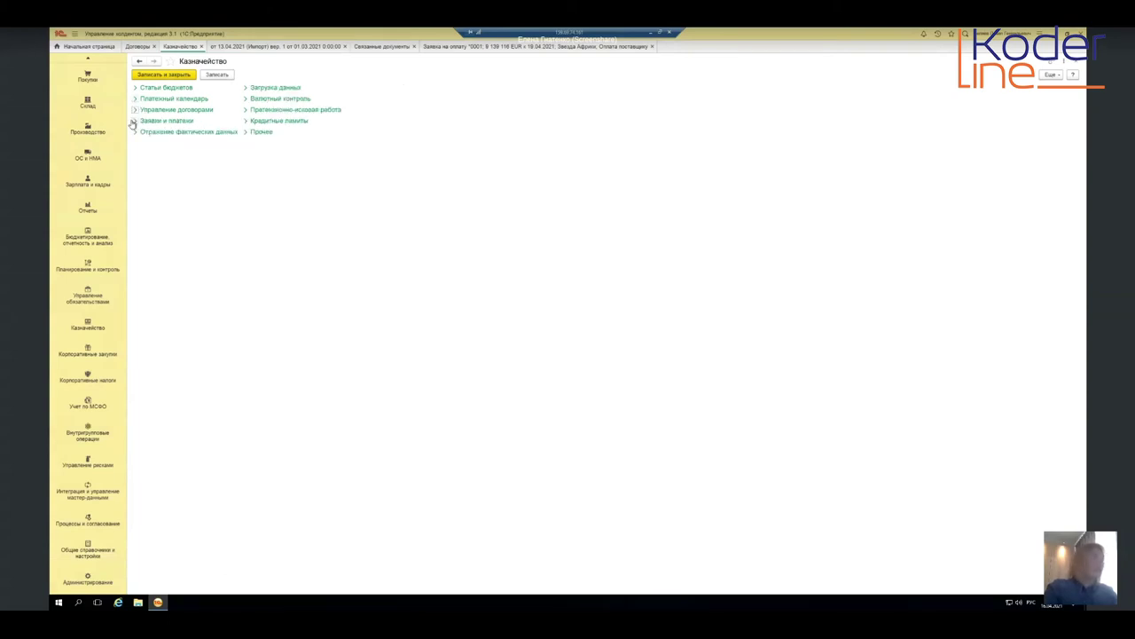
pyautogui.click(134, 122)
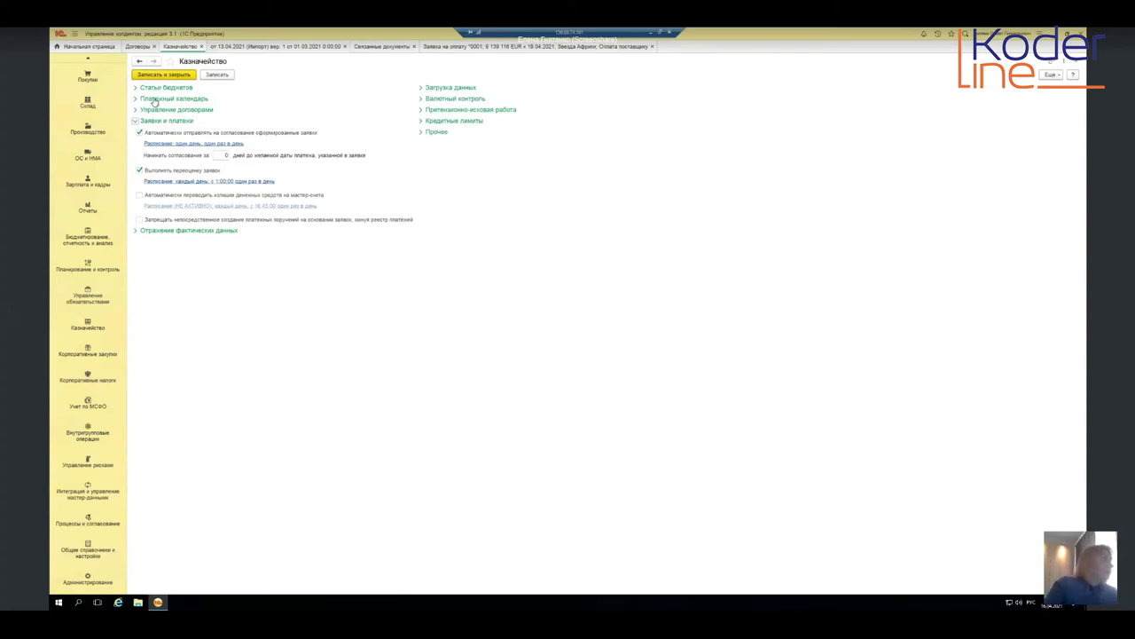
pyautogui.click(154, 100)
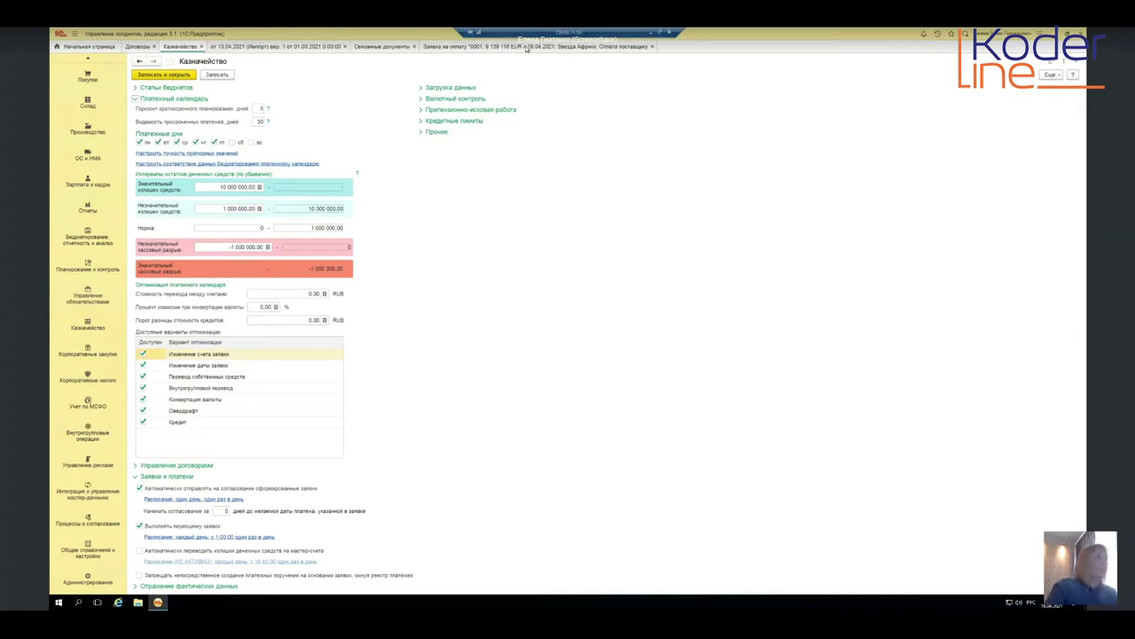
pyautogui.click(526, 47)
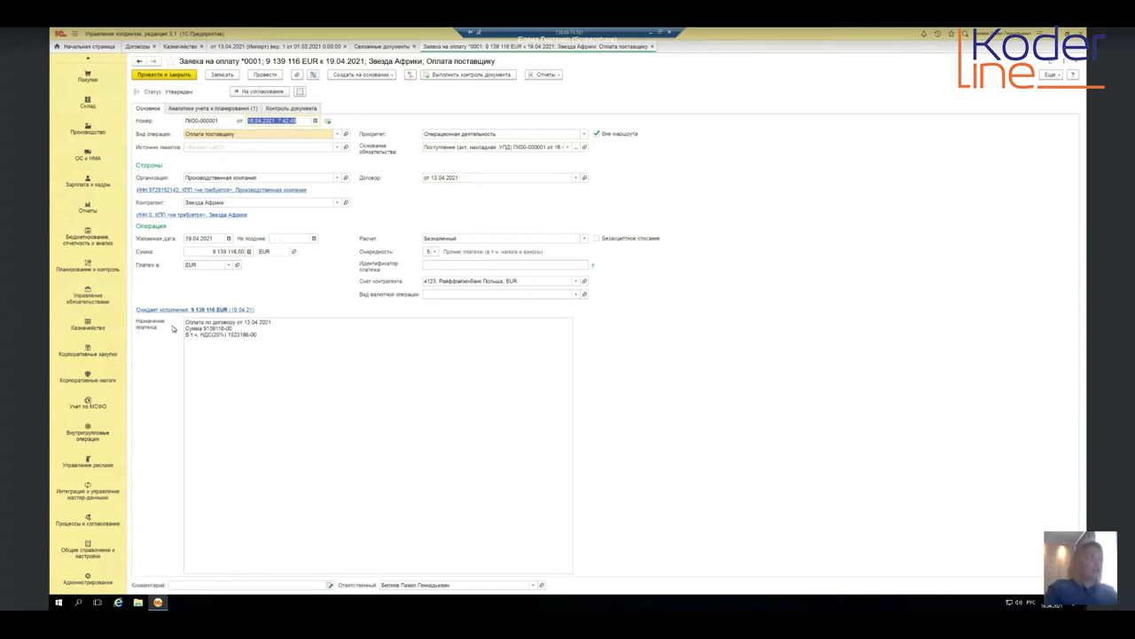
# Step: Review the payment request's payment purpose text and view the counterparty's bank accounts without selecting another one
pyautogui.moveTo(329, 405); pyautogui.dragTo(187, 322)
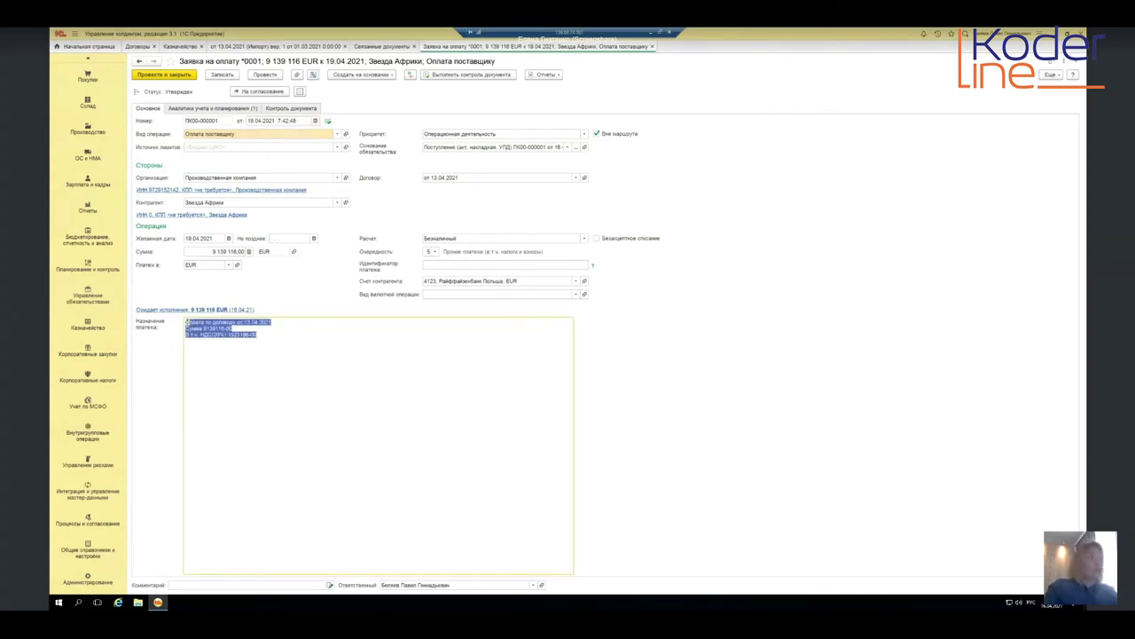
pyautogui.click(213, 382)
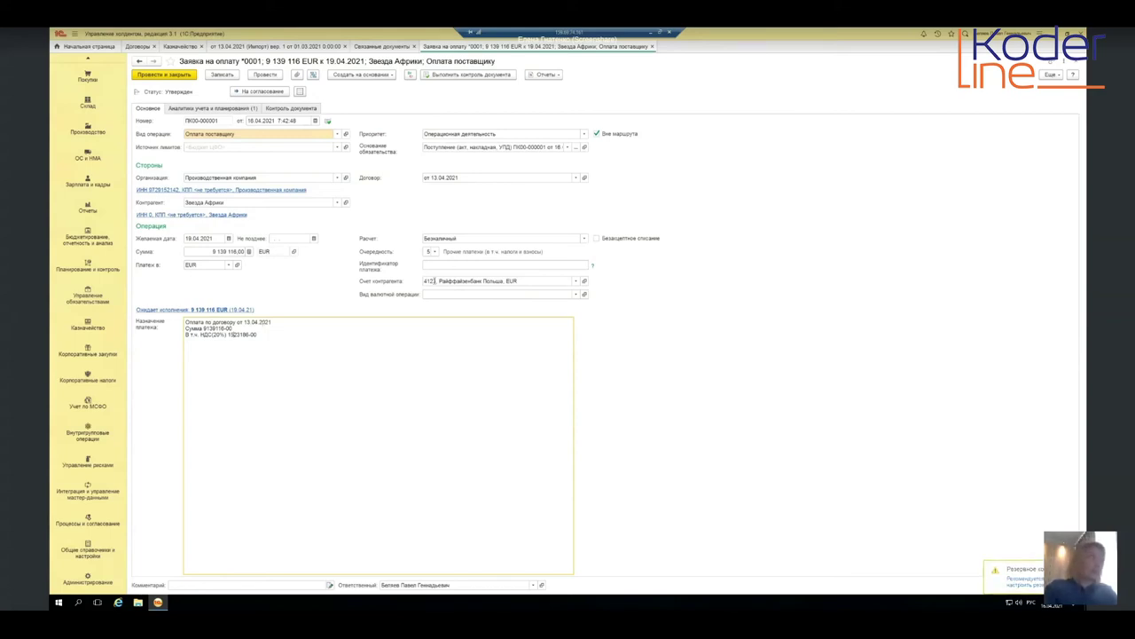
pyautogui.click(573, 281)
pyautogui.click(454, 310)
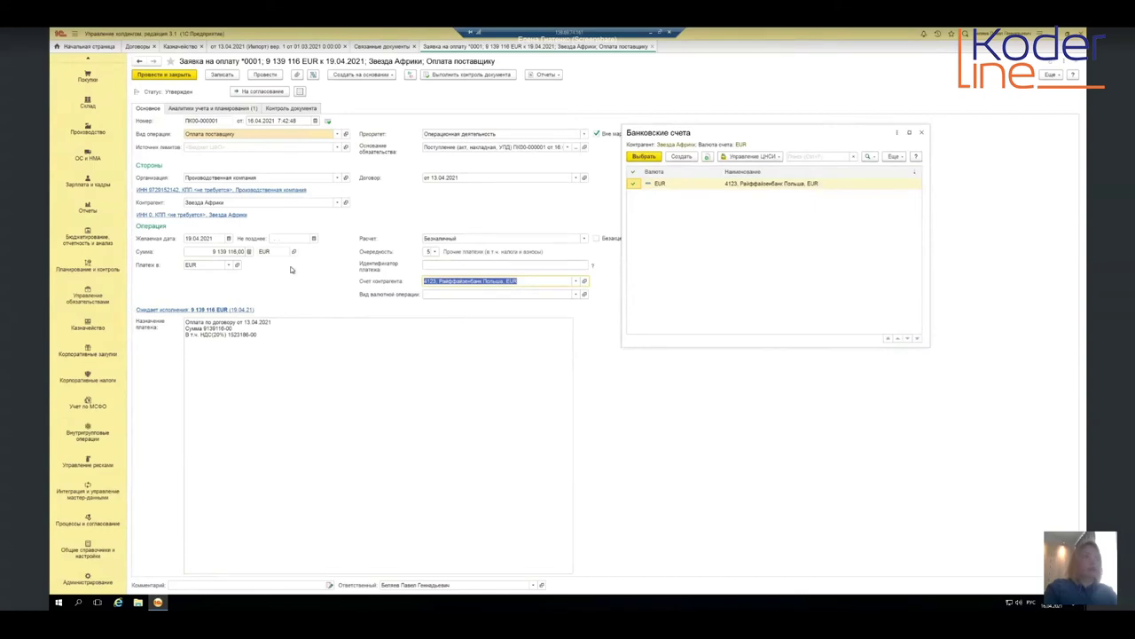
pyautogui.click(916, 133)
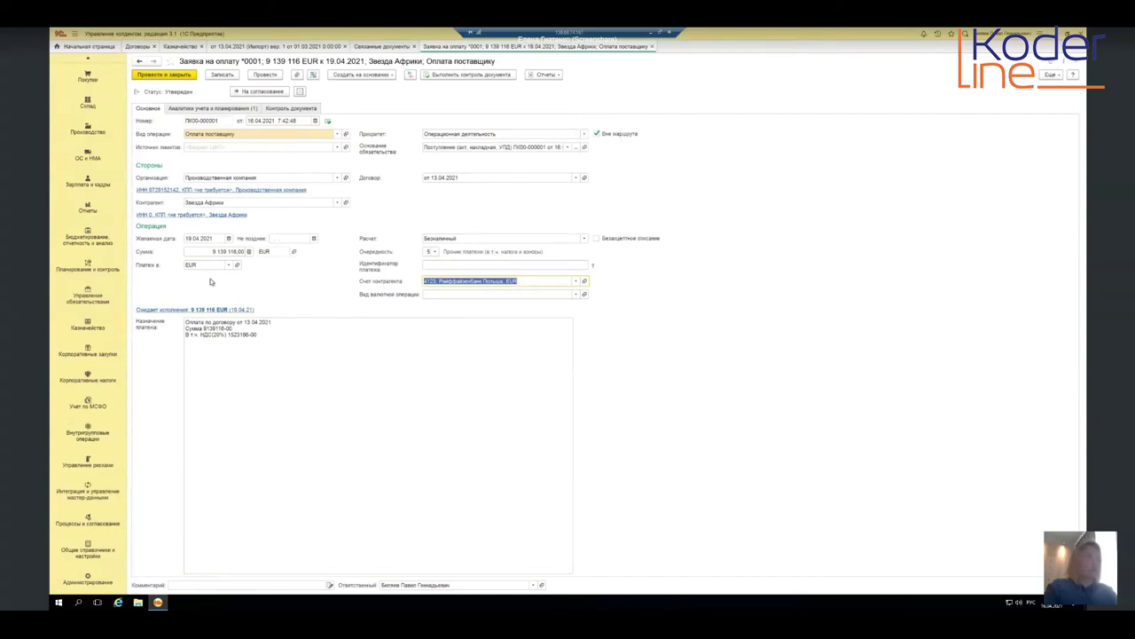
# Step: Set the payment currency to USD and view the counterparty's bank accounts available in that currency
pyautogui.click(233, 265)
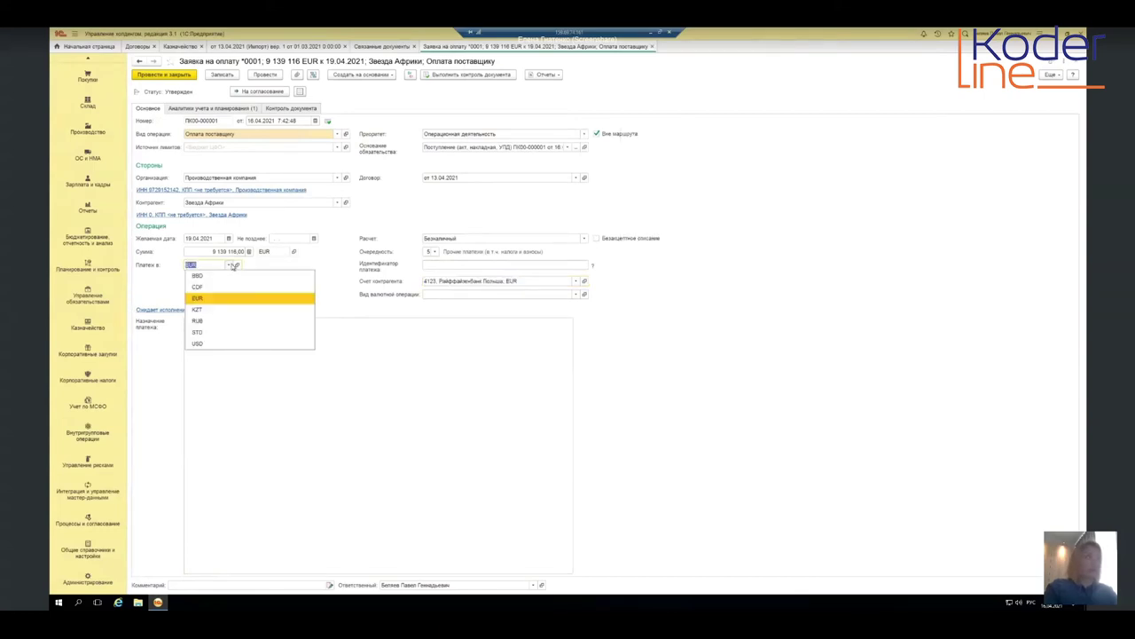
pyautogui.click(215, 344)
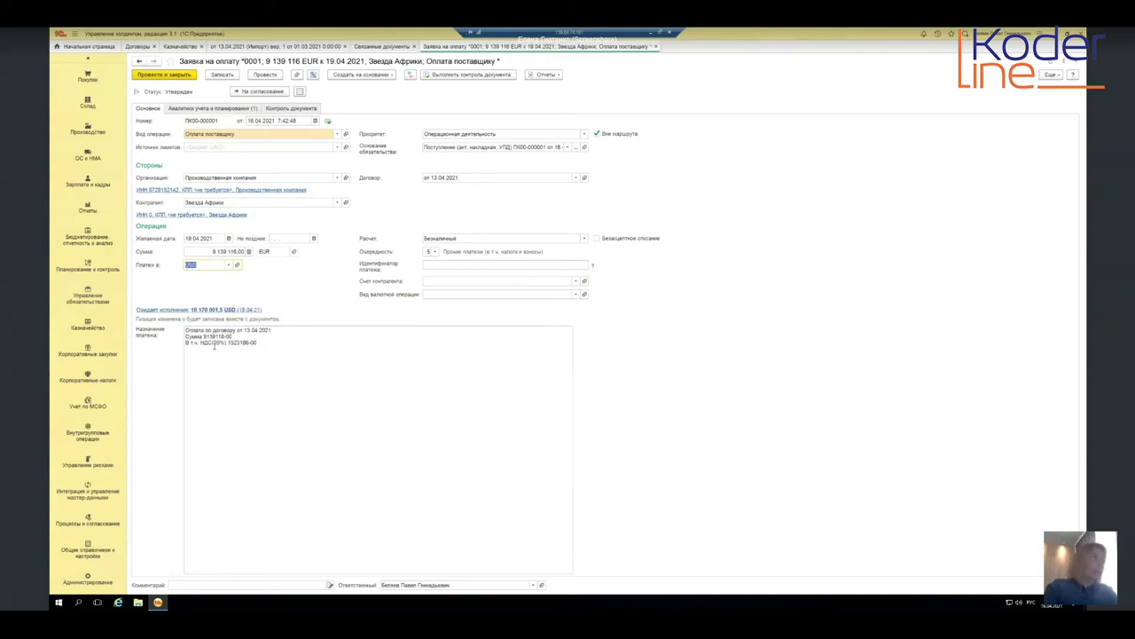
pyautogui.click(575, 281)
pyautogui.click(450, 338)
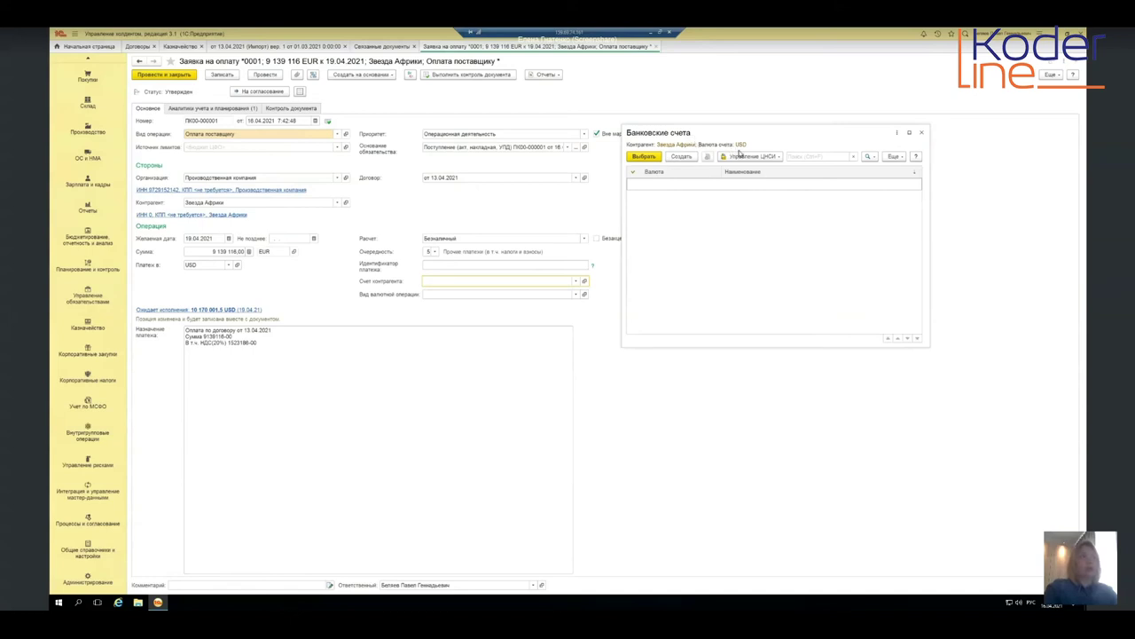
pyautogui.click(922, 133)
# Step: Restore the payment currency to EUR and view the counterparty's matching bank accounts without choosing another one
pyautogui.click(229, 267)
pyautogui.click(211, 294)
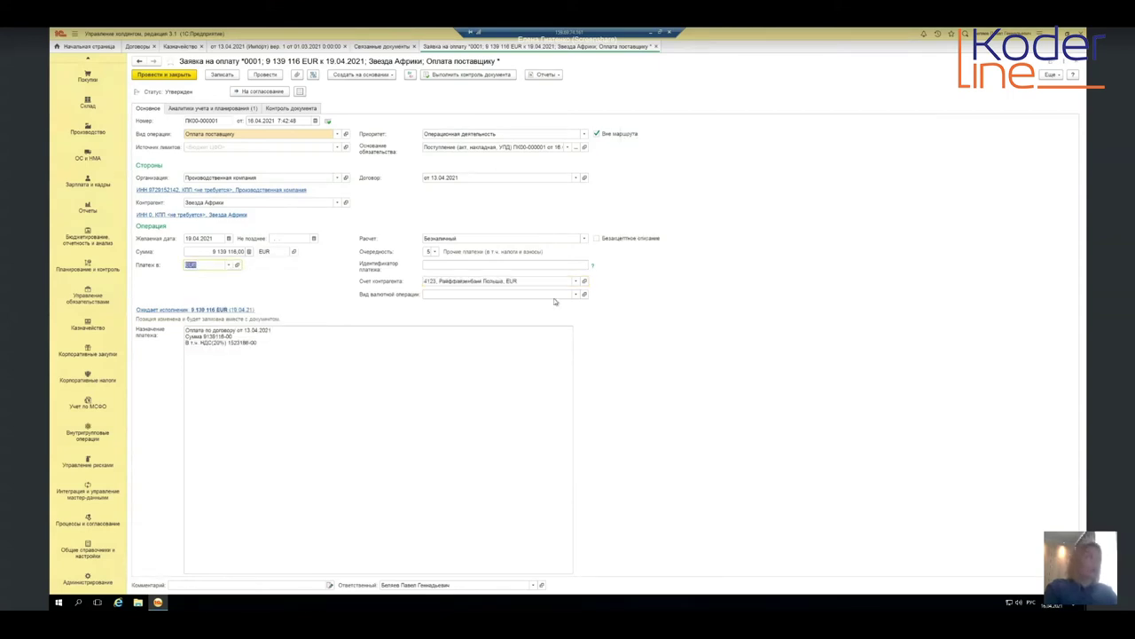
pyautogui.click(574, 280)
pyautogui.click(442, 308)
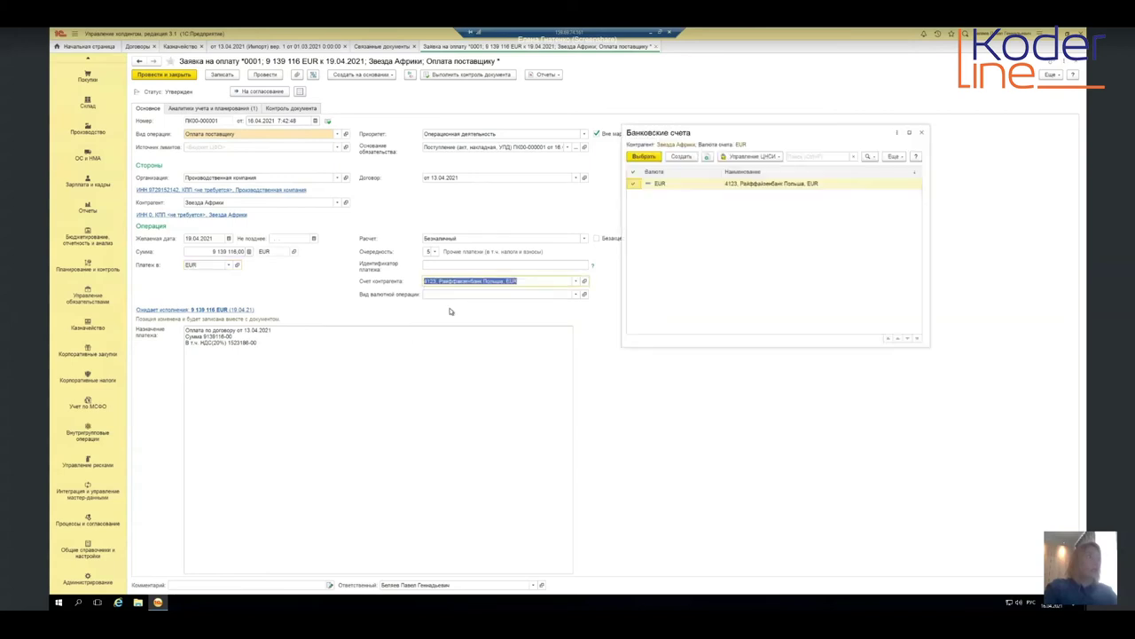
pyautogui.click(921, 132)
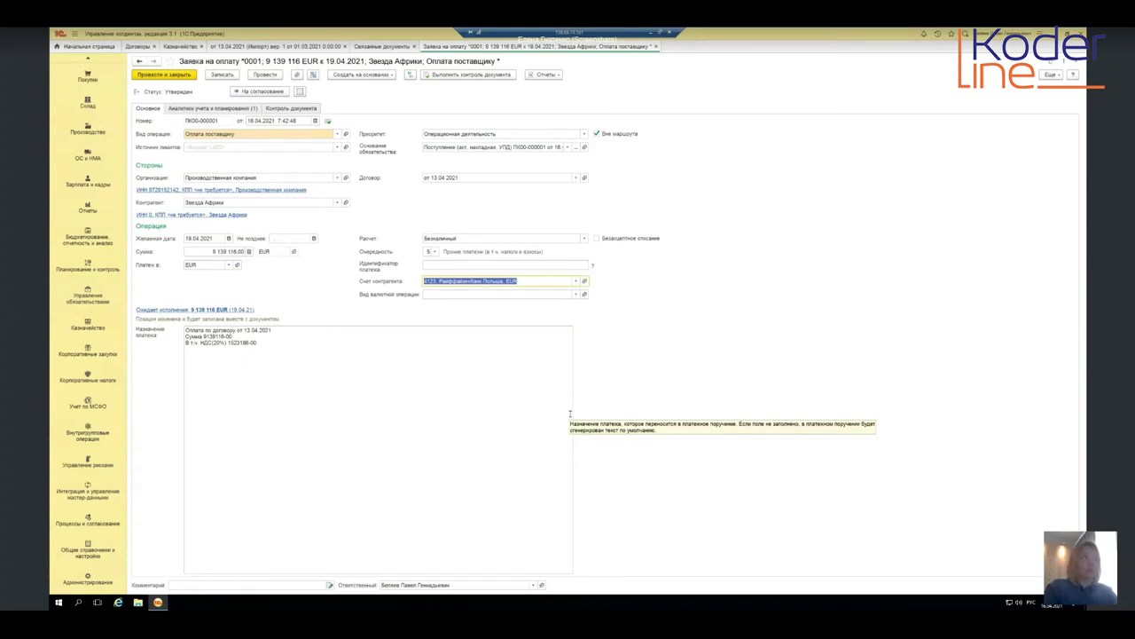
# Step: Examine the payment request's accounting and planning analytics and its budget limit and reserve controls, and return to the analytics
pyautogui.click(227, 108)
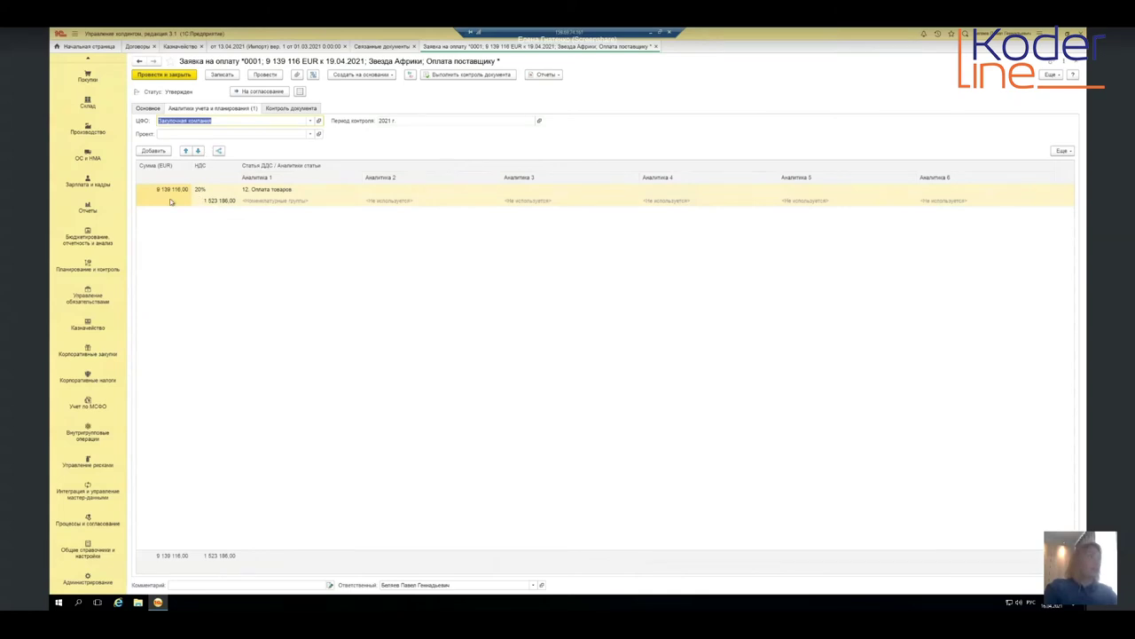
pyautogui.click(299, 191)
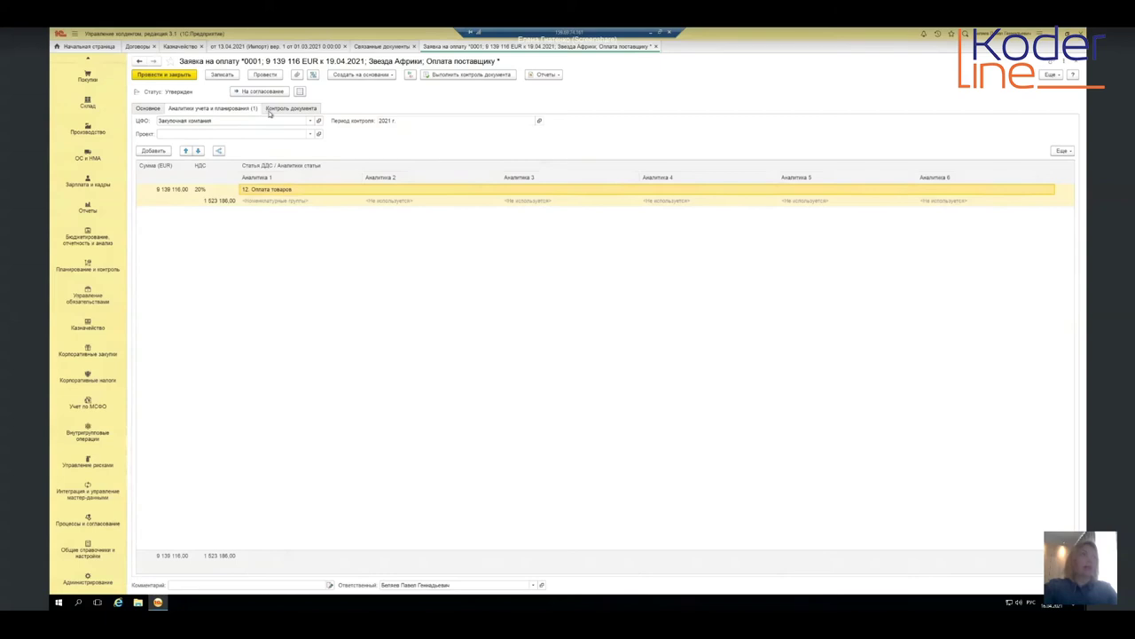
pyautogui.click(297, 108)
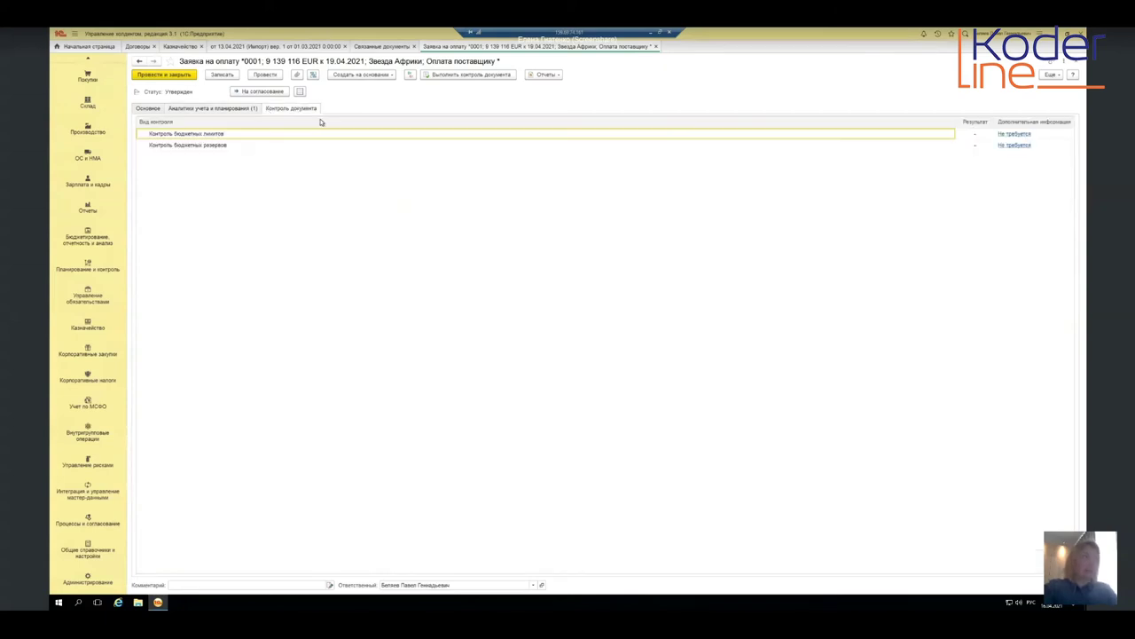
pyautogui.click(227, 147)
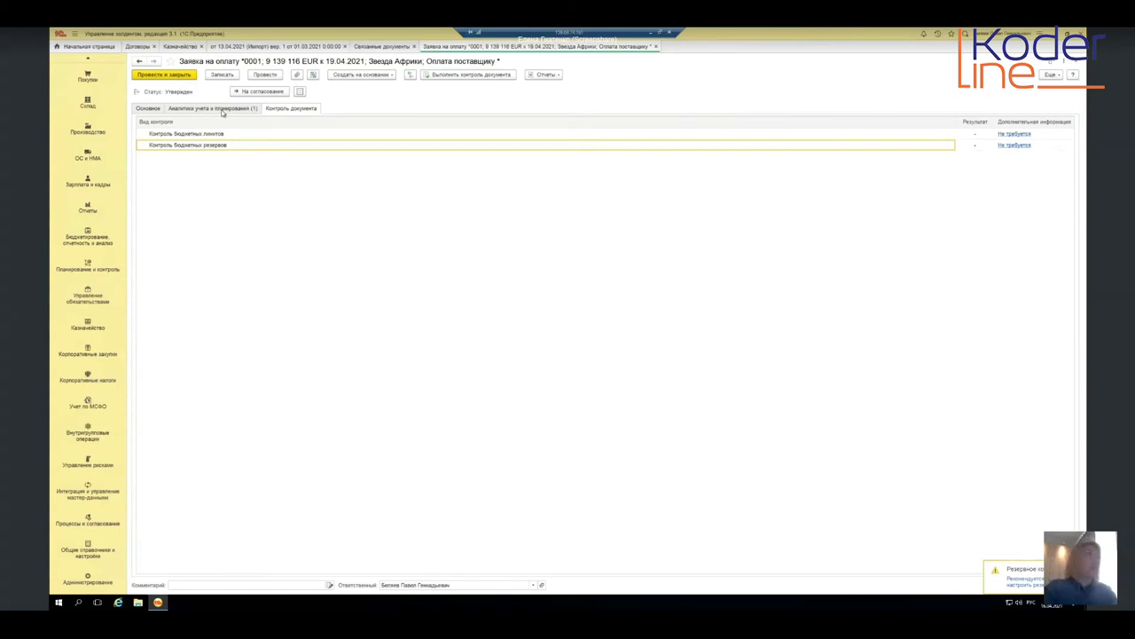
pyautogui.click(223, 110)
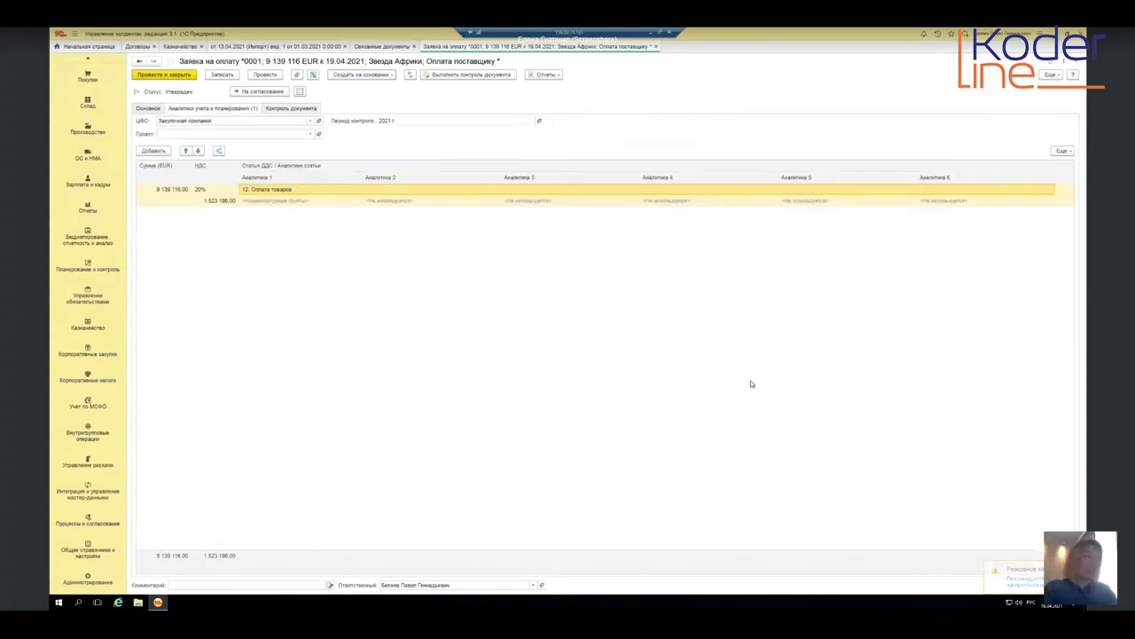
# Step: Switch to the Visio payment process diagram to view the payment calendar stage, and return to the holding management session
pyautogui.click(648, 33)
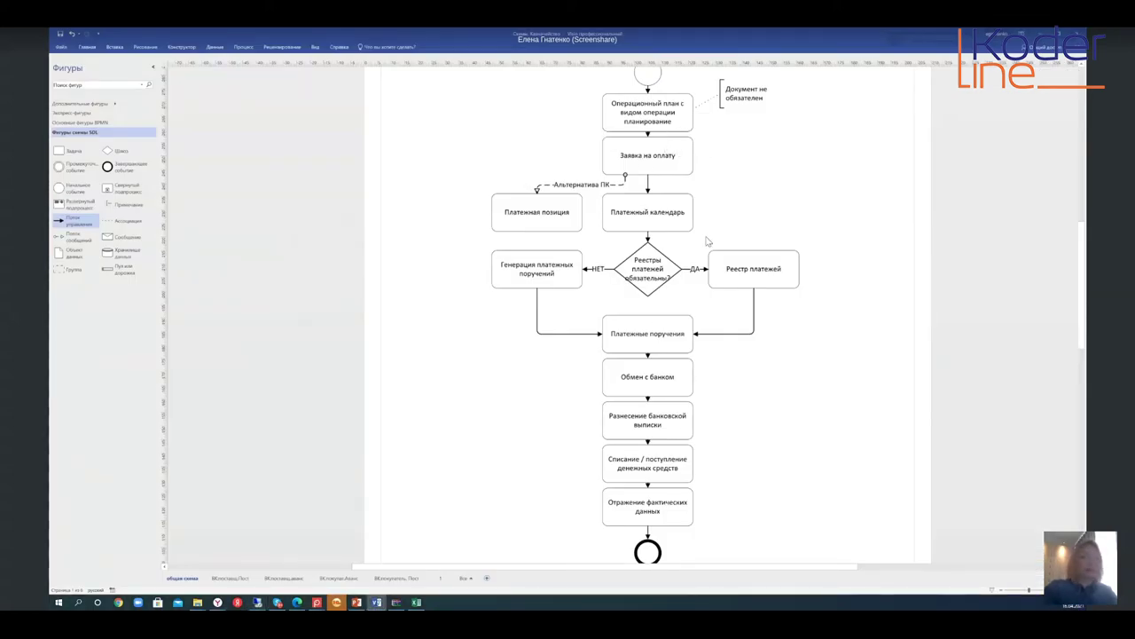
pyautogui.moveTo(339, 605)
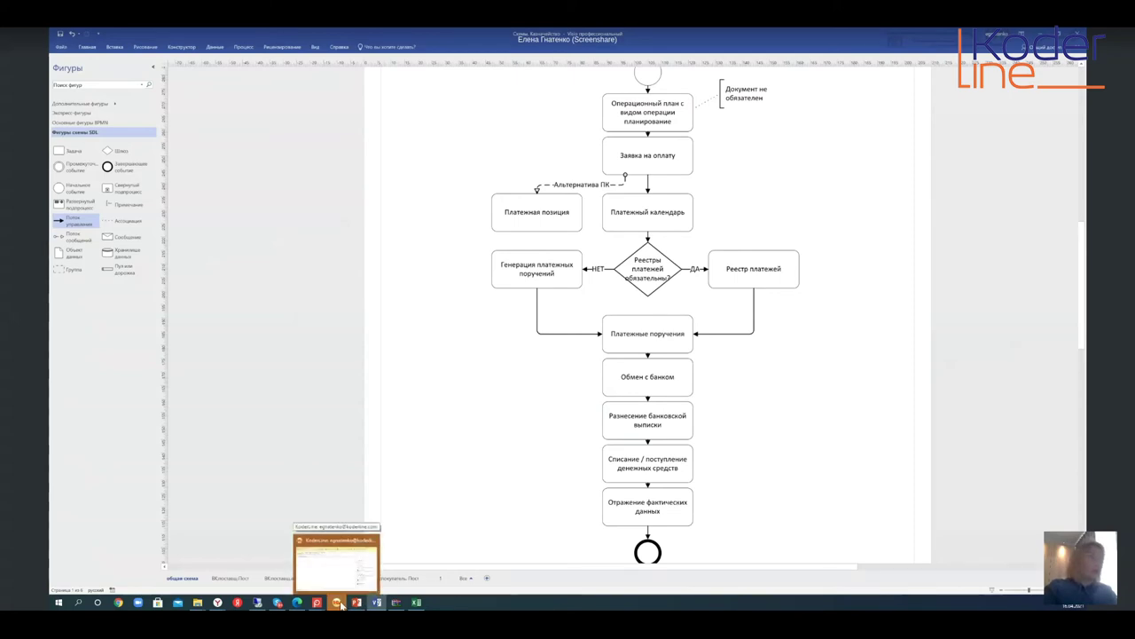
pyautogui.click(340, 604)
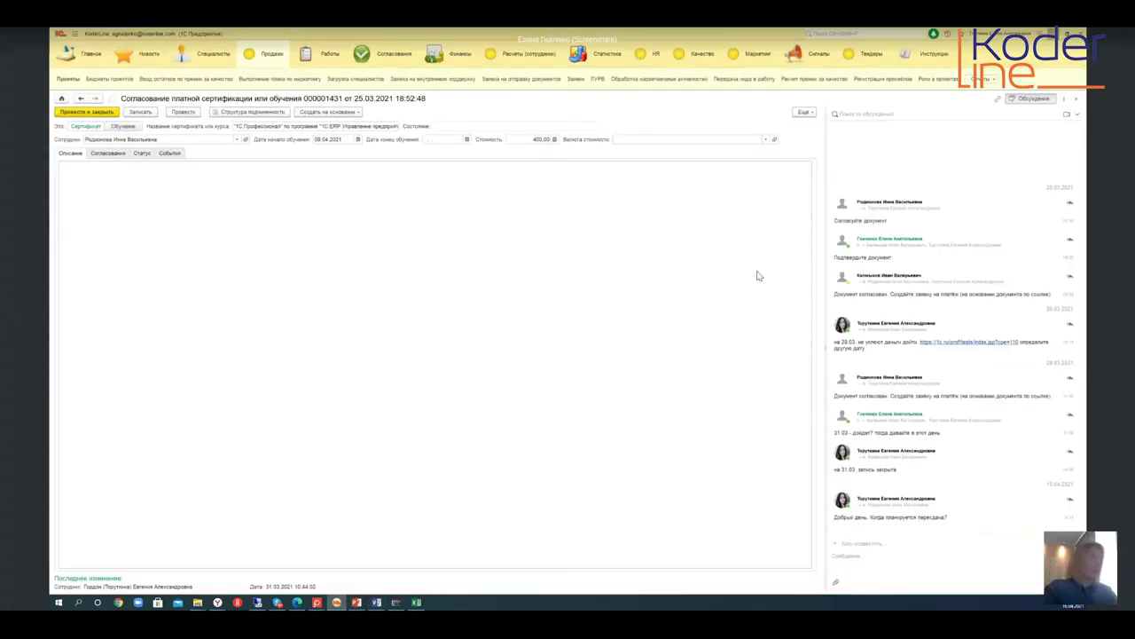
pyautogui.hotkey('alt', 'Tab')
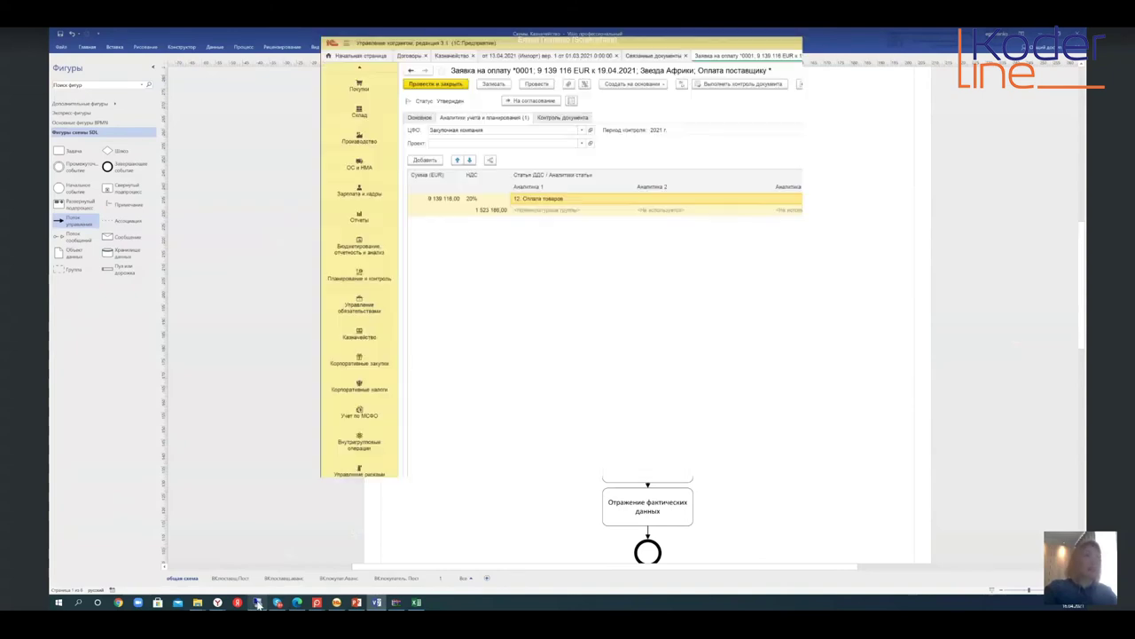
pyautogui.click(257, 604)
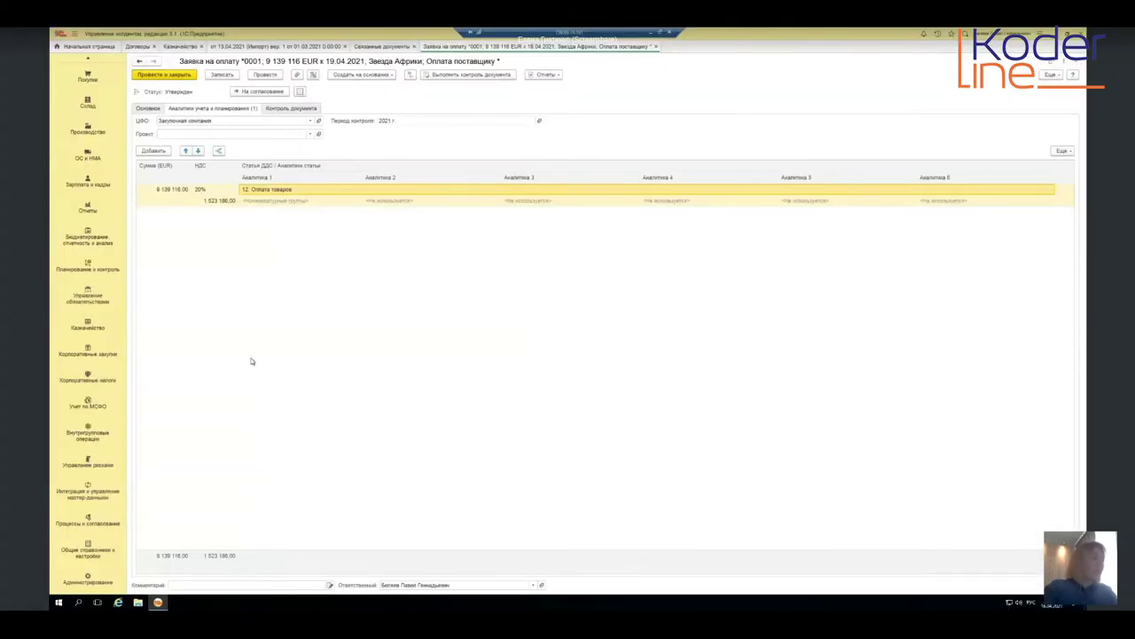
# Step: Open the treasury payment calendar with its row and column headings shown, and review the date columns and the EUR row
pyautogui.click(87, 328)
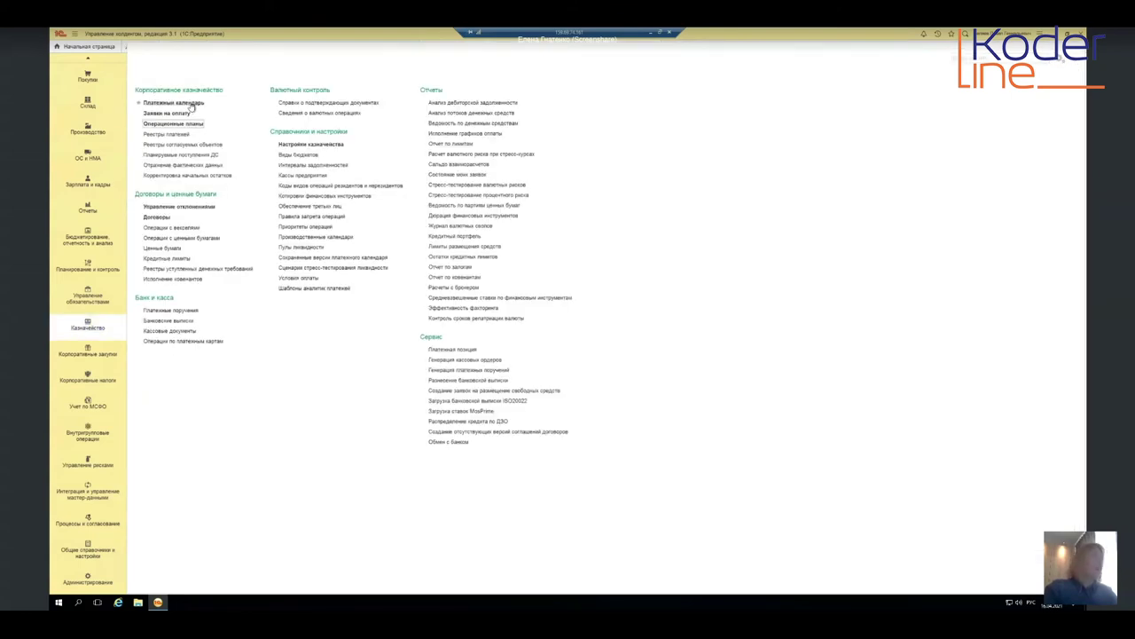
pyautogui.click(192, 103)
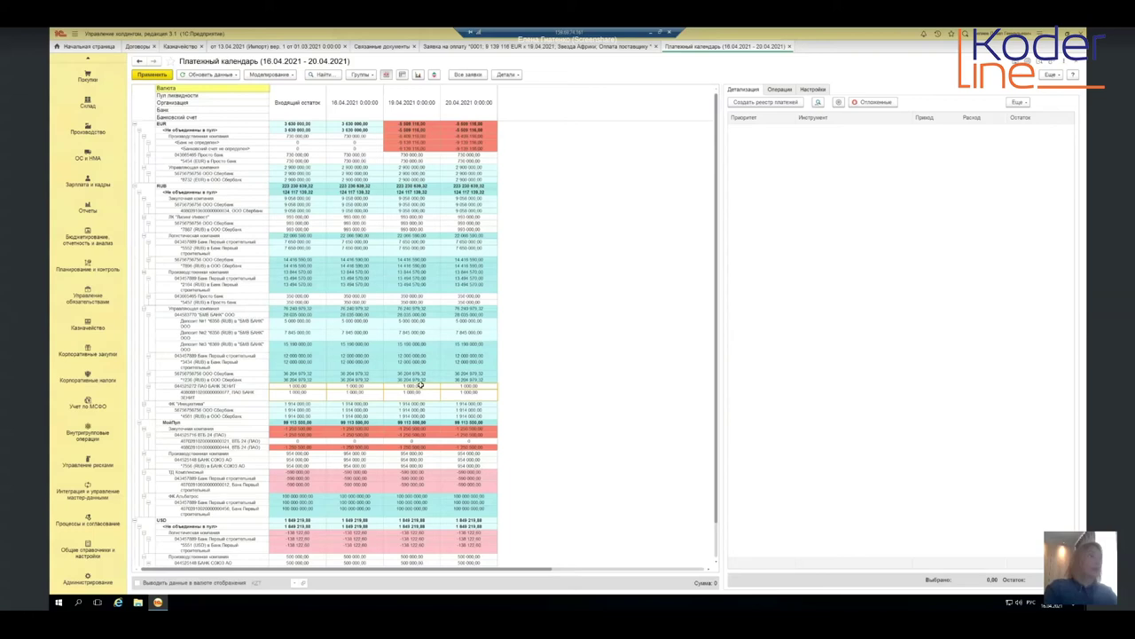
pyautogui.click(386, 75)
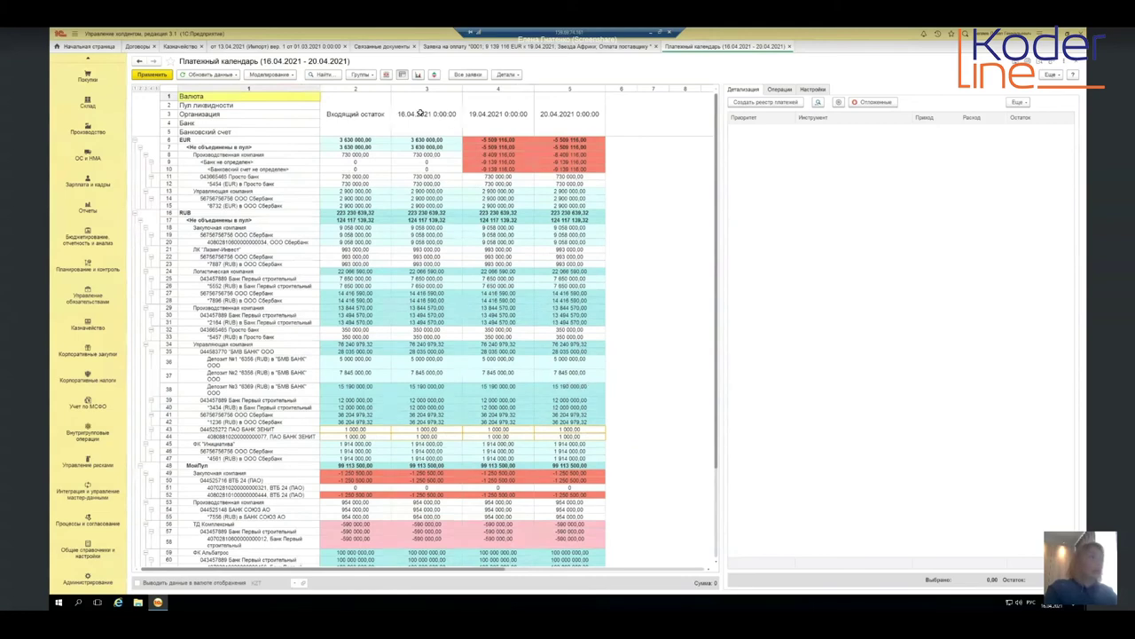
pyautogui.moveTo(432, 112); pyautogui.dragTo(586, 116)
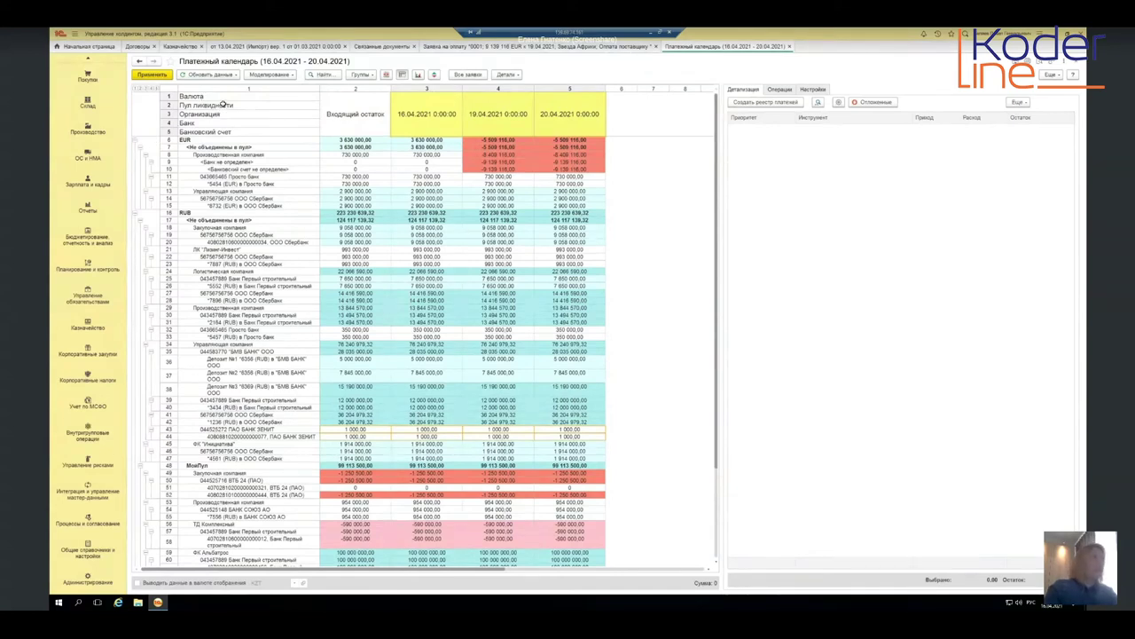
pyautogui.click(201, 140)
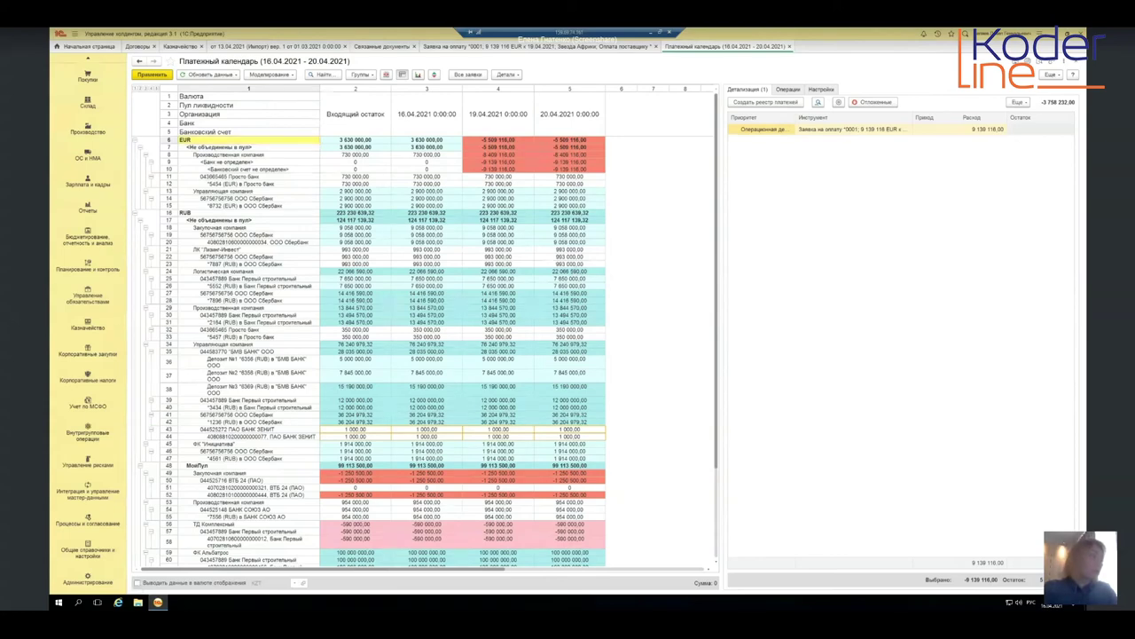
# Step: Display the payment calendar amounts in a single display currency, EUR
pyautogui.click(138, 583)
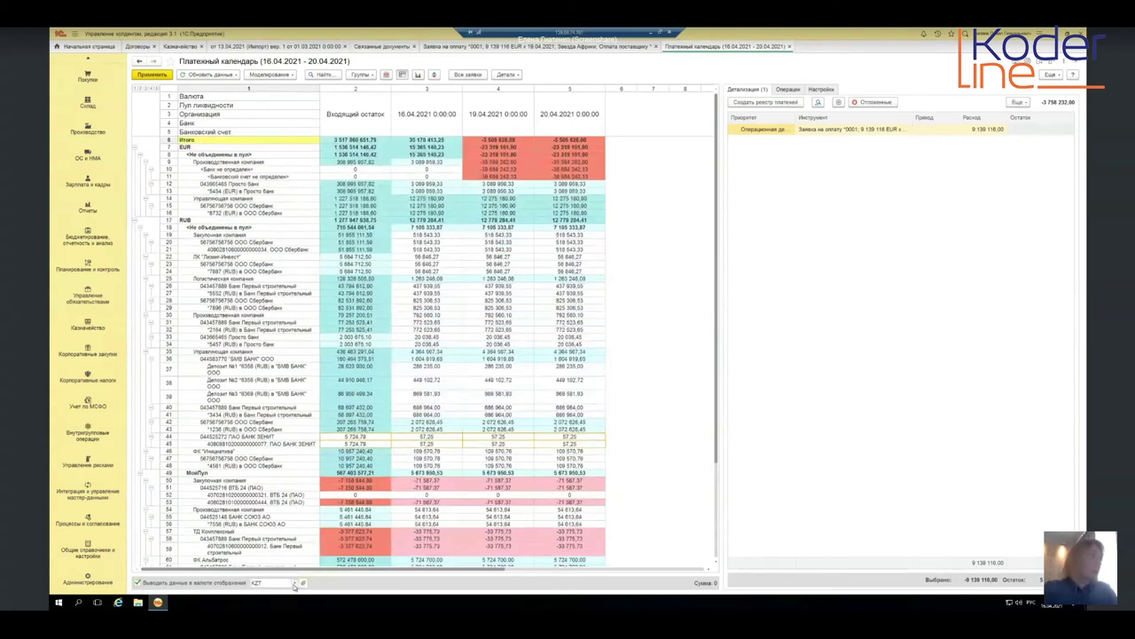
pyautogui.click(295, 582)
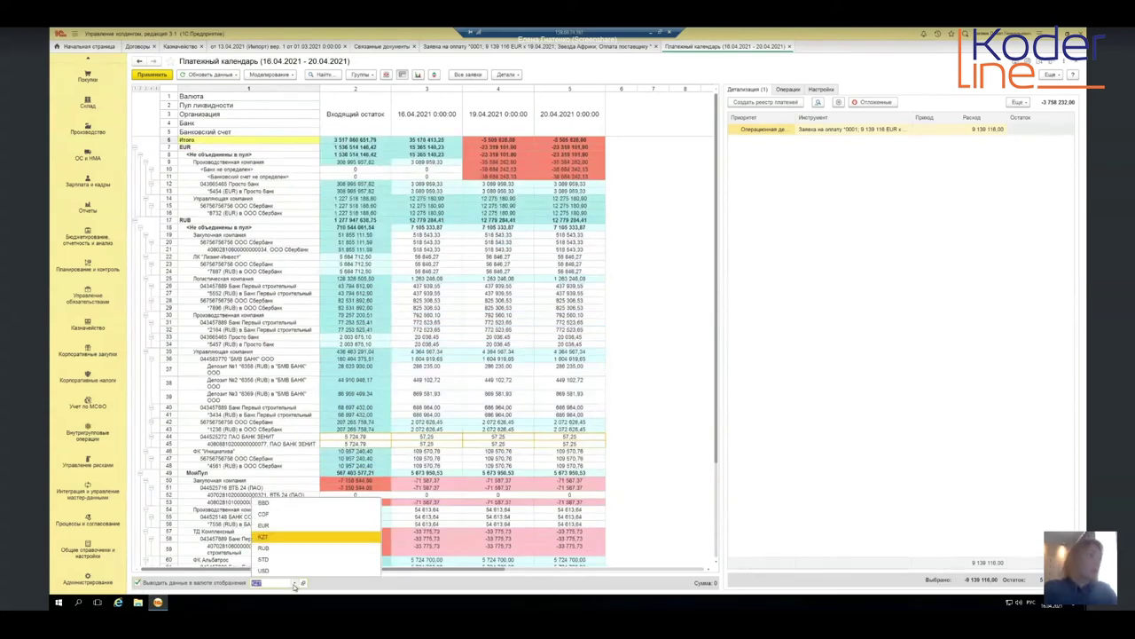
pyautogui.click(285, 529)
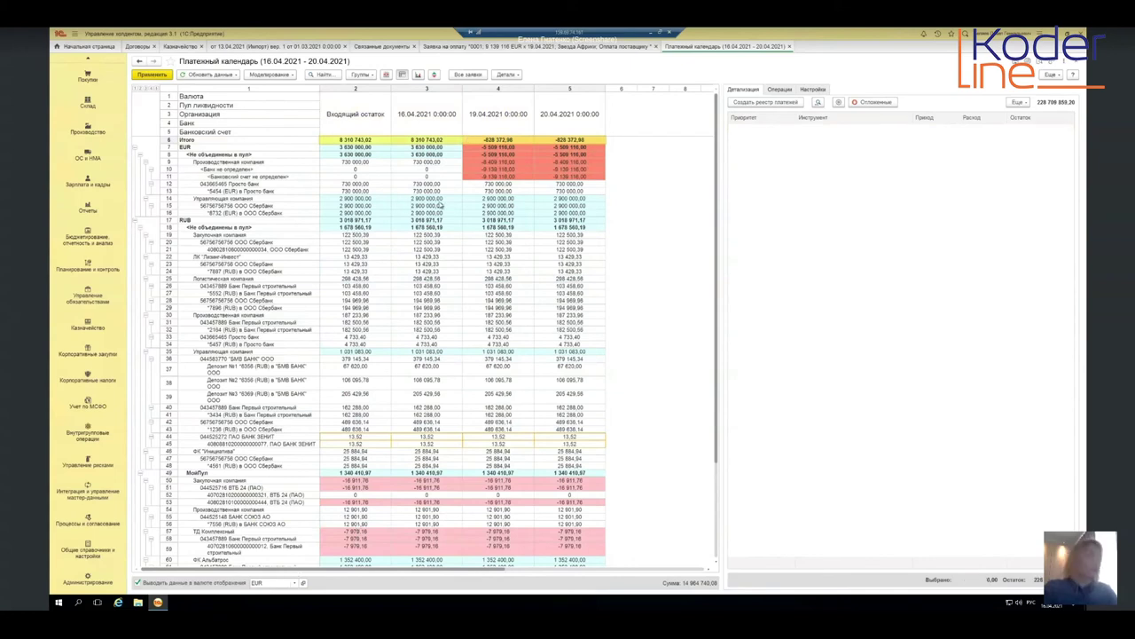
# Step: Change the calendar's display currency to RUB, check the total opening balance, and turn off the display-currency conversion
pyautogui.click(295, 584)
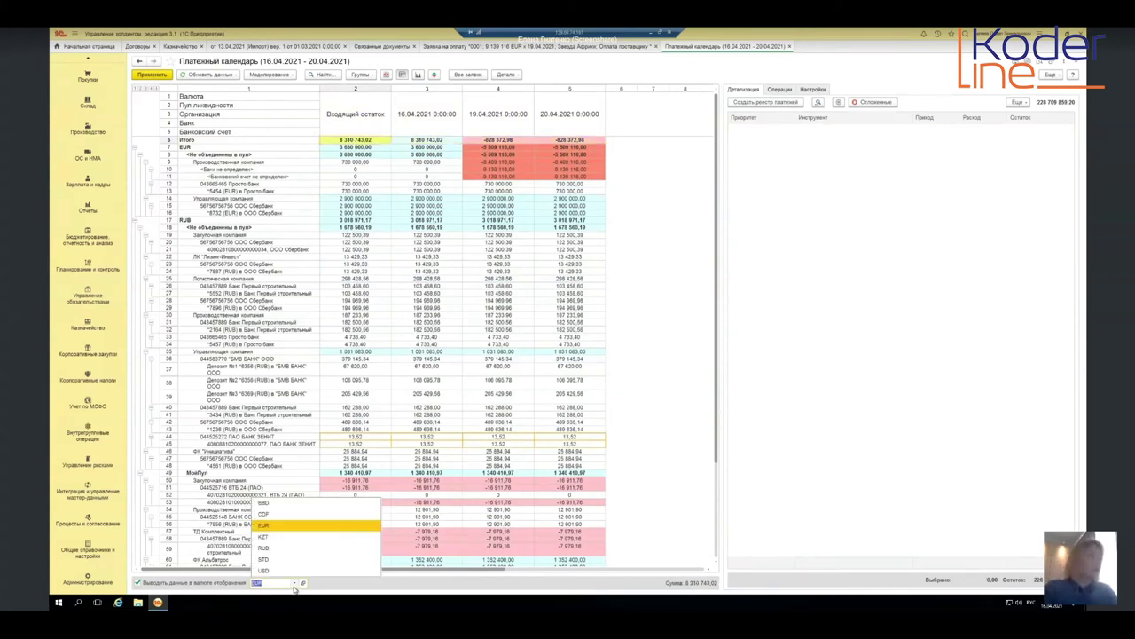
pyautogui.click(263, 550)
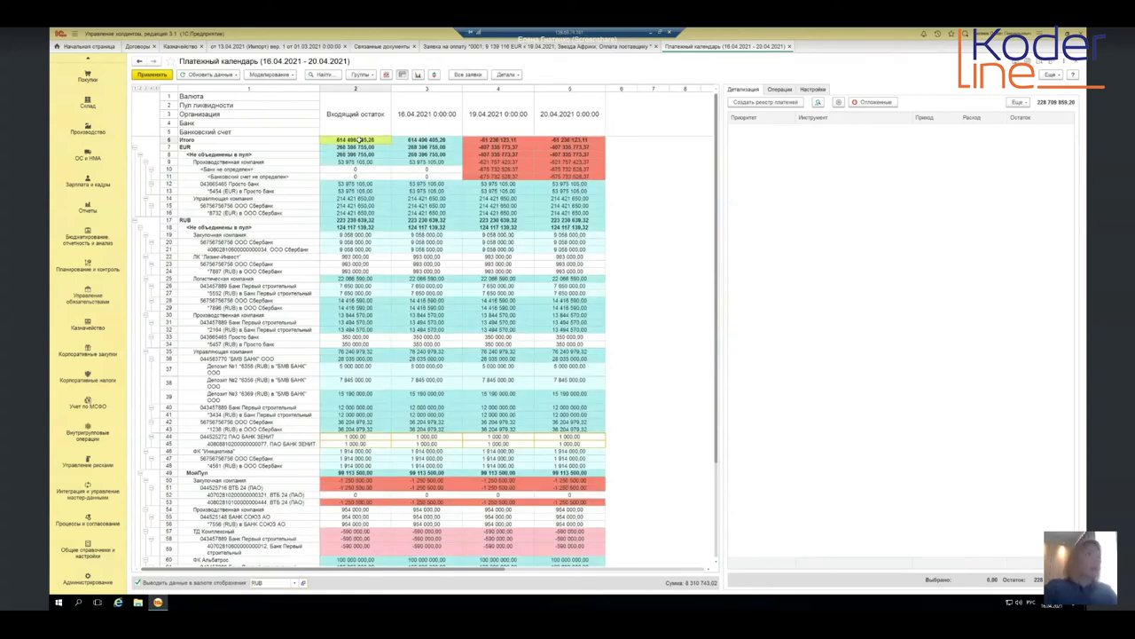
pyautogui.click(359, 140)
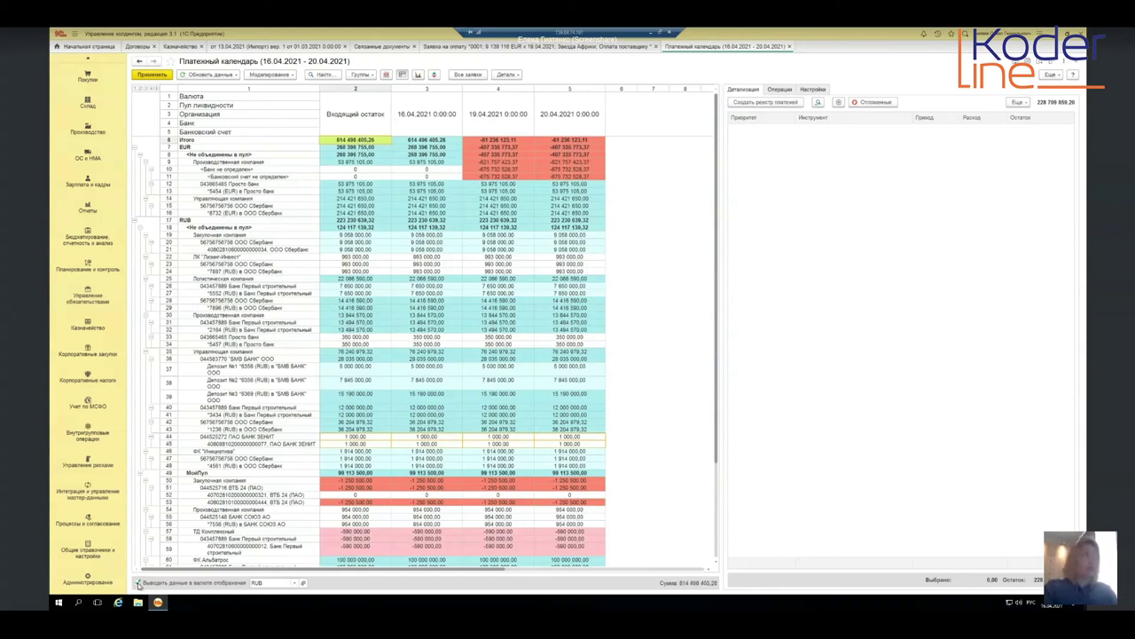
pyautogui.click(137, 583)
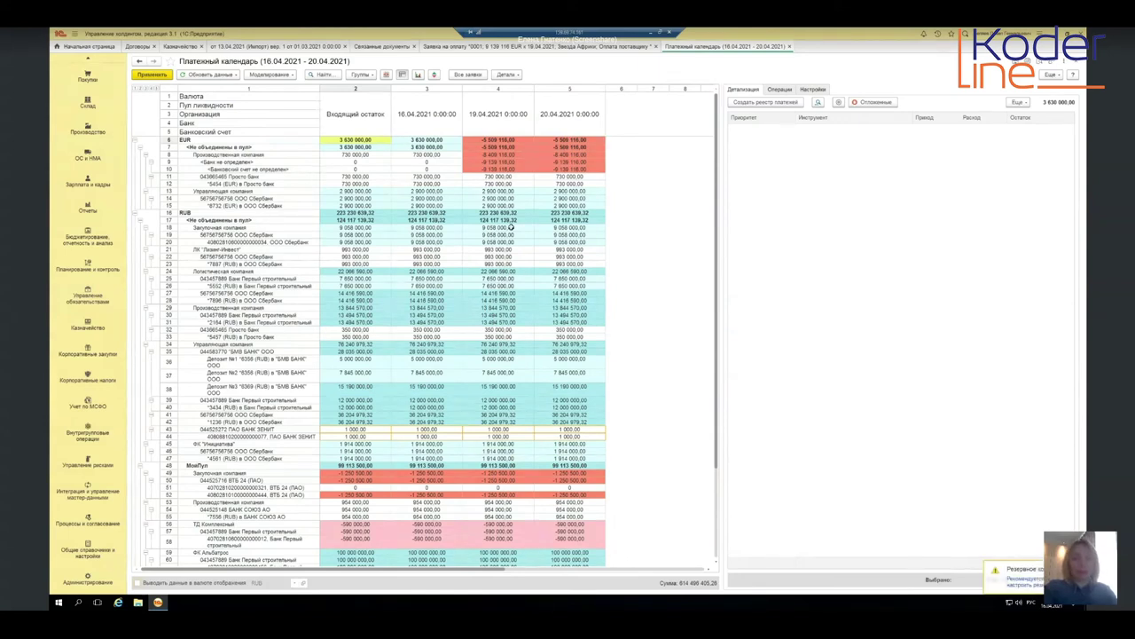
# Step: Examine the EUR balances across the calendar dates and the 19.04.2021 amount for the undefined bank account
pyautogui.moveTo(215, 141); pyautogui.dragTo(558, 138)
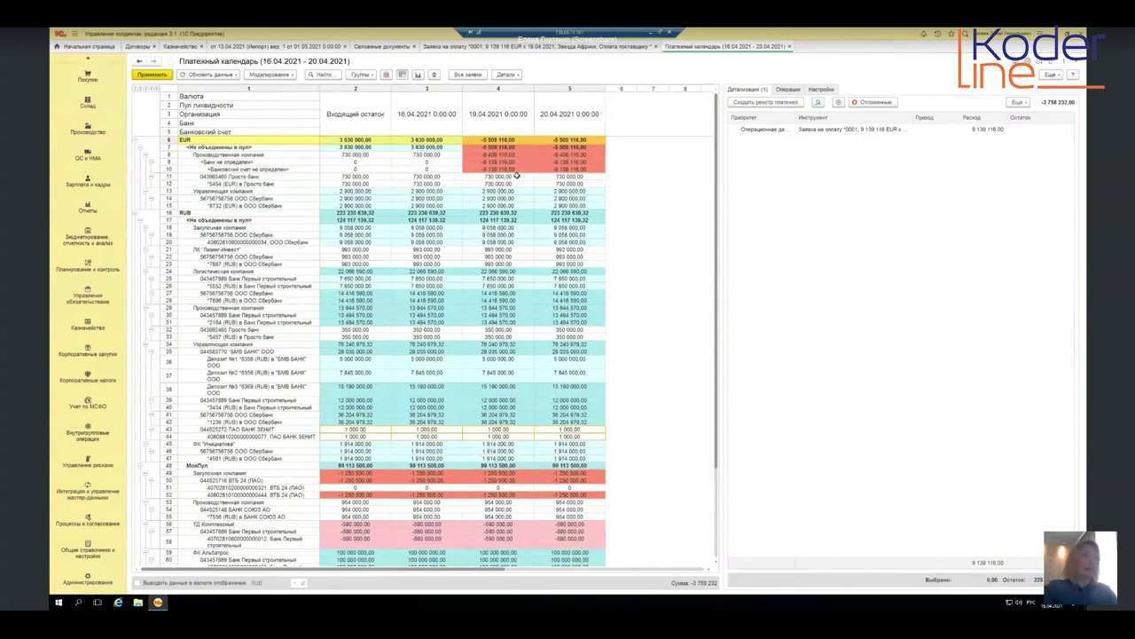
pyautogui.click(497, 169)
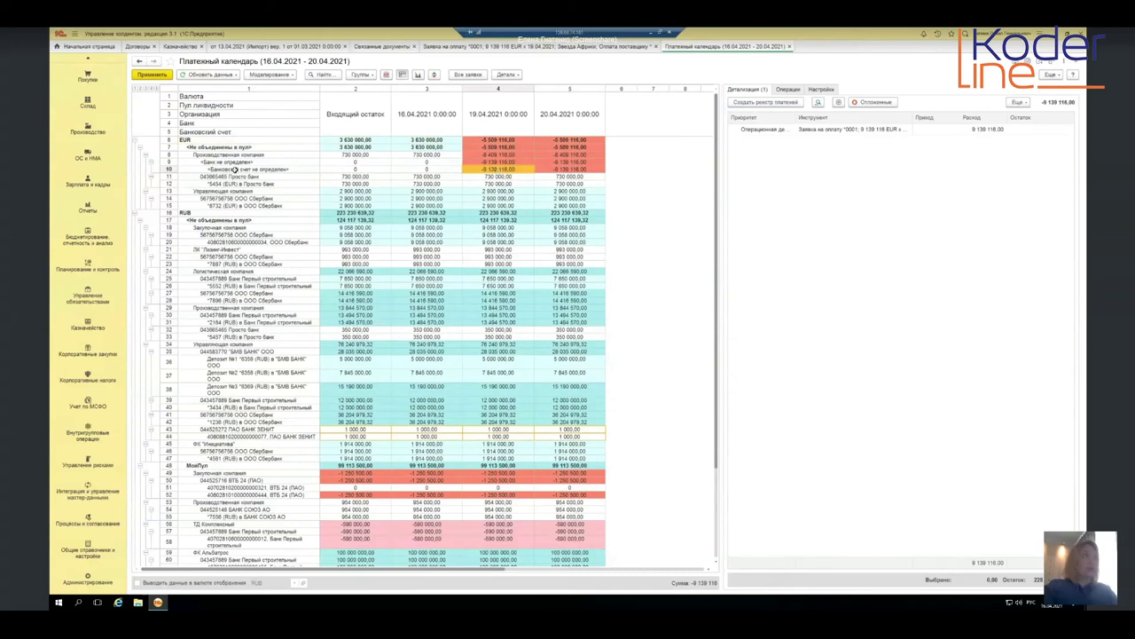
pyautogui.click(519, 175)
pyautogui.click(502, 169)
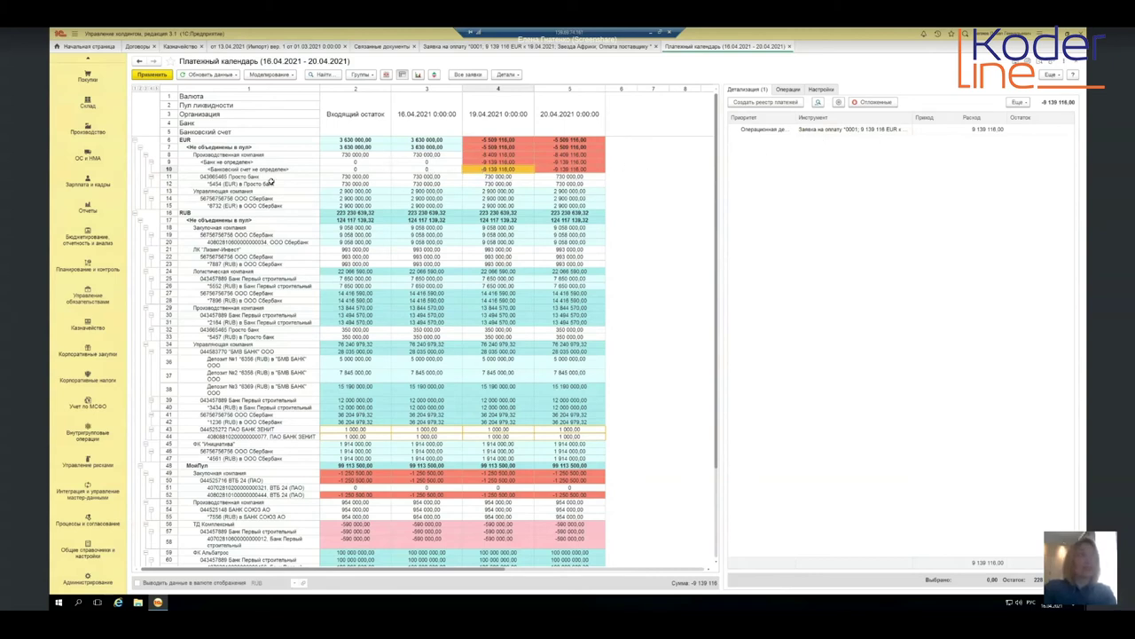
# Step: Open the payment request behind the 19.04.2021 EUR outflow, and close it without saving its changes
pyautogui.click(872, 130)
pyautogui.doubleClick(872, 131)
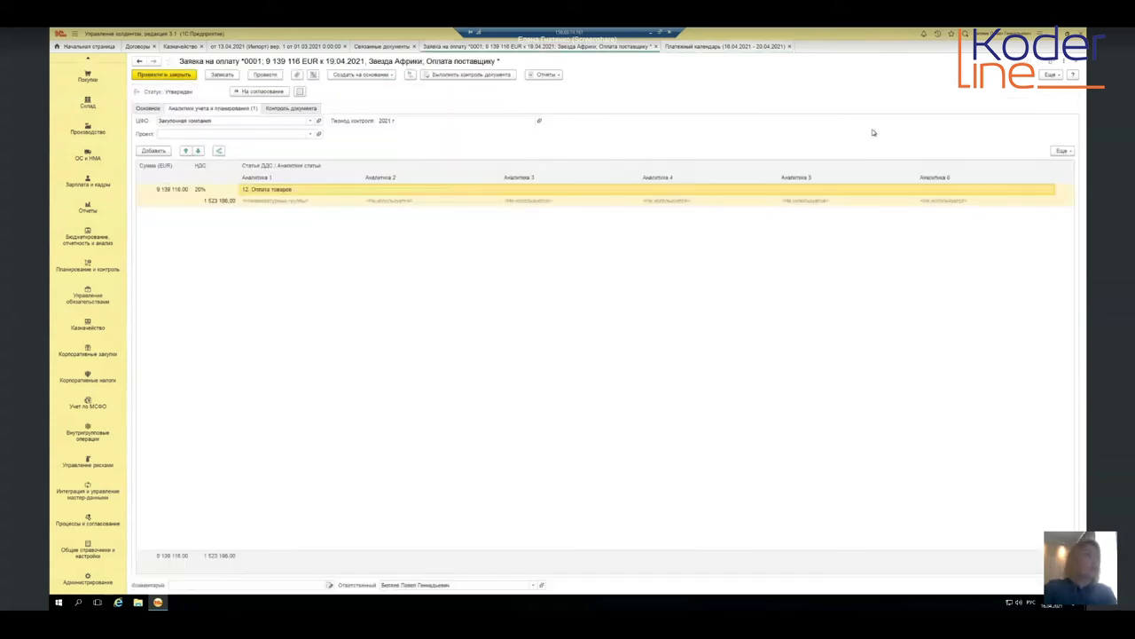
pyautogui.click(656, 46)
pyautogui.click(592, 330)
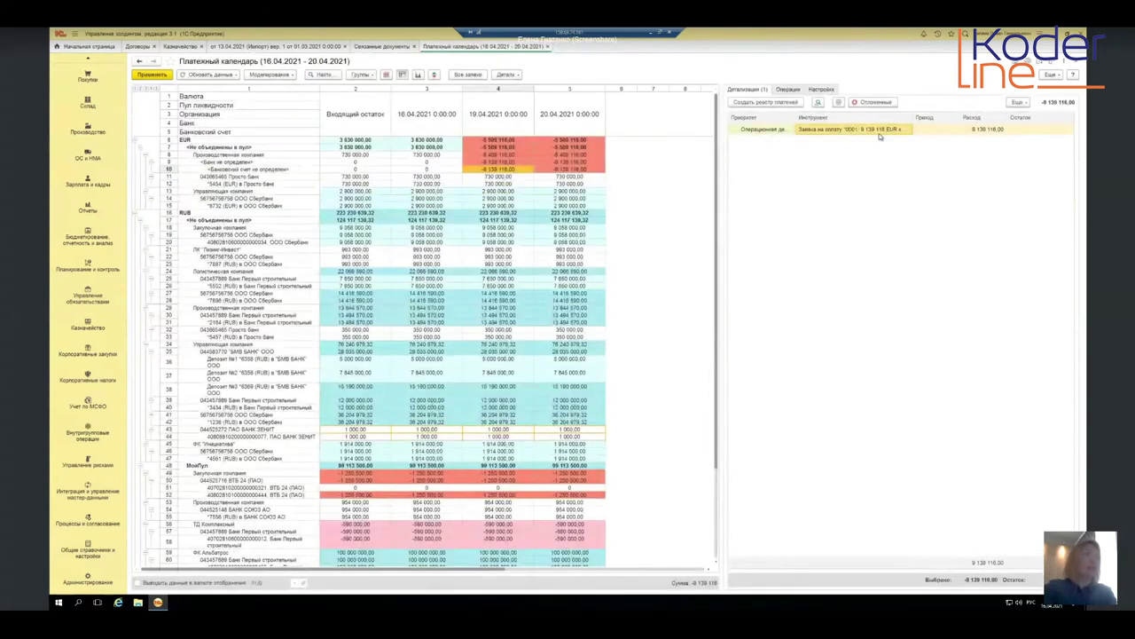
# Step: Filter the payment calendar by the organization Закупочная компания
pyautogui.click(820, 89)
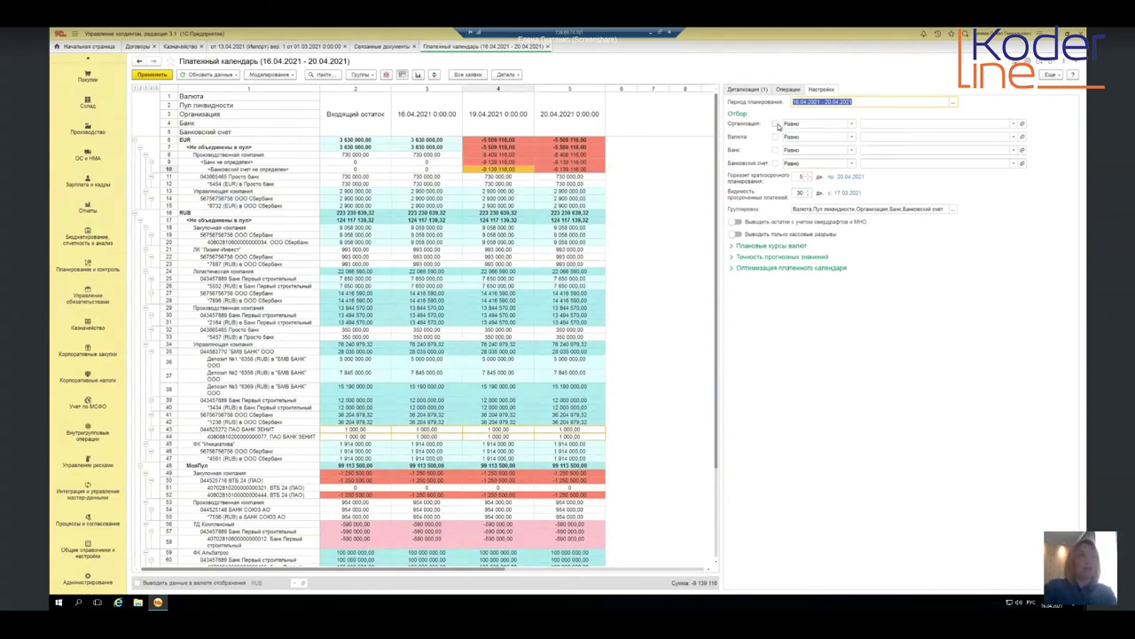
pyautogui.click(1013, 124)
pyautogui.press('Escape')
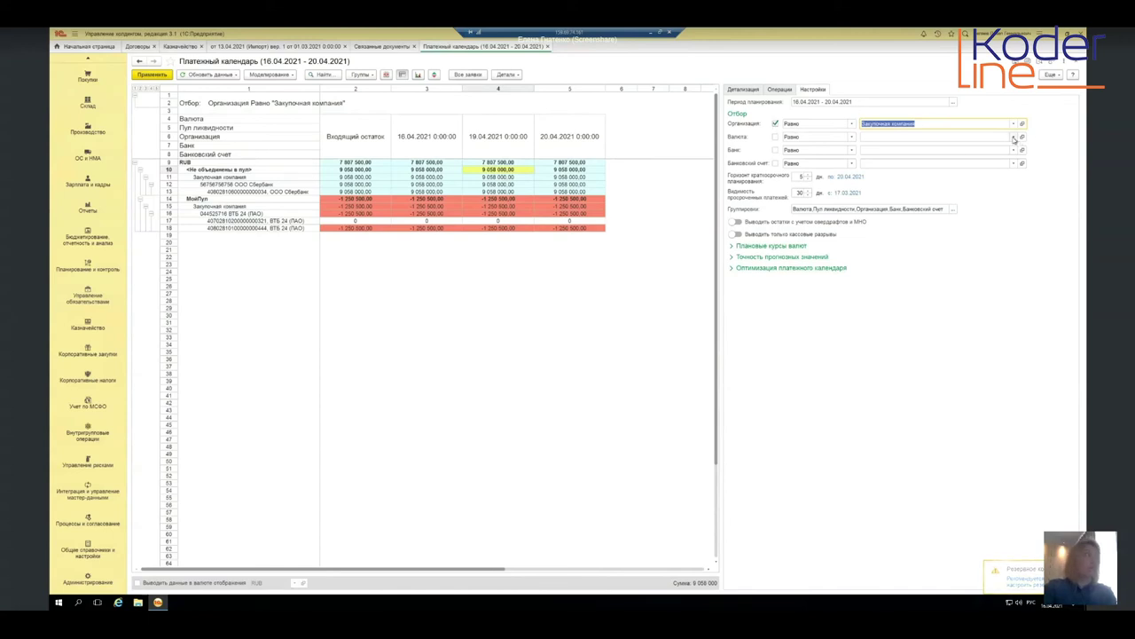
# Step: Filter the payment calendar by the currency RUB and turn off the organization filter
pyautogui.click(1014, 137)
pyautogui.click(896, 198)
pyautogui.click(775, 124)
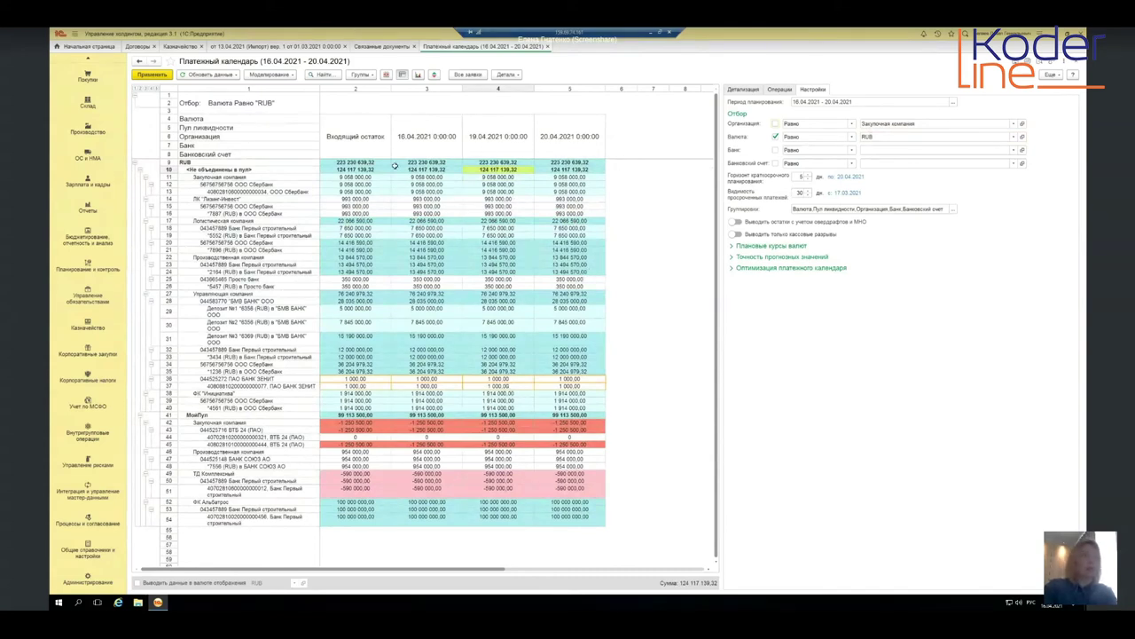
# Step: Review the calendar's grouping levels and exclude the liquidity pool (Пул ликвидности) from the report groupings
pyautogui.click(206, 118)
pyautogui.keyDown('shift'); pyautogui.click(227, 154); pyautogui.keyUp('shift')
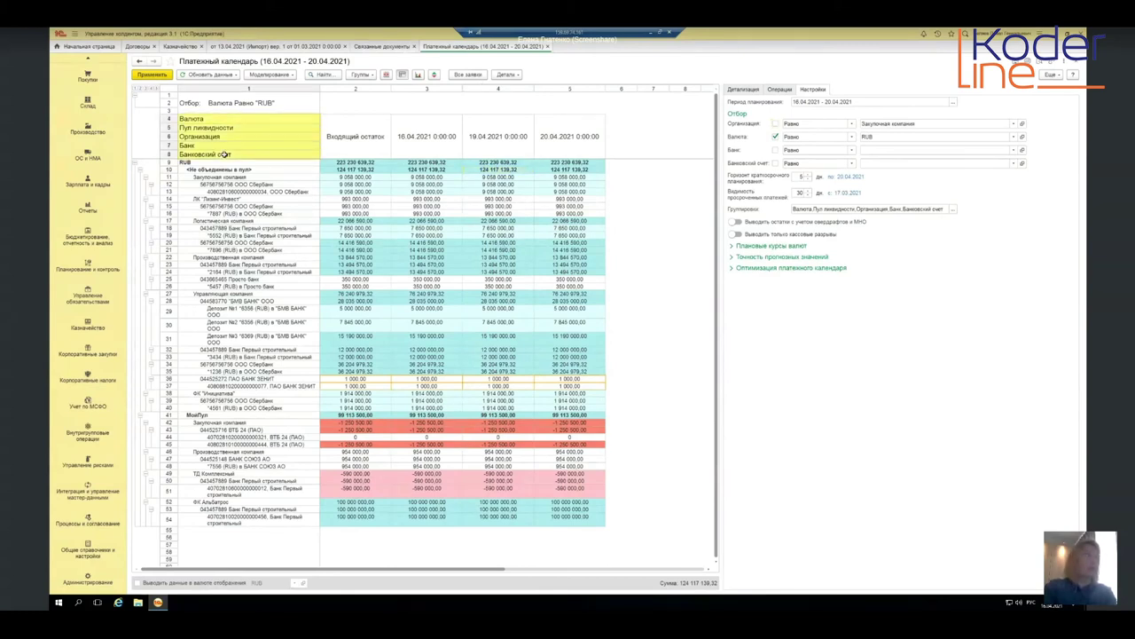
pyautogui.click(954, 209)
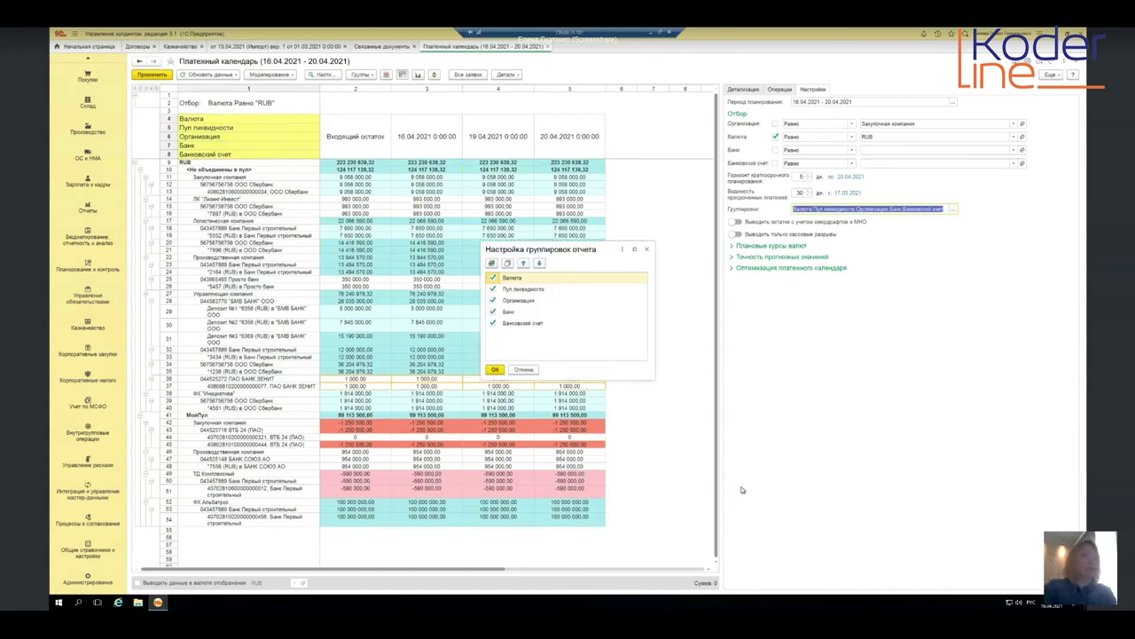
pyautogui.click(493, 289)
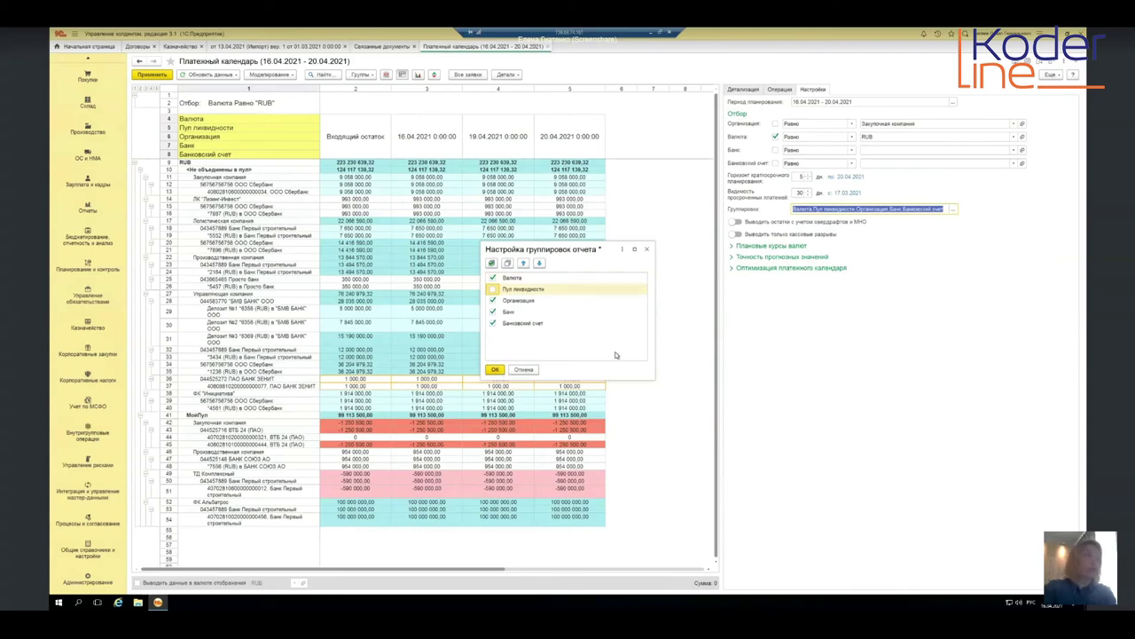
pyautogui.click(500, 370)
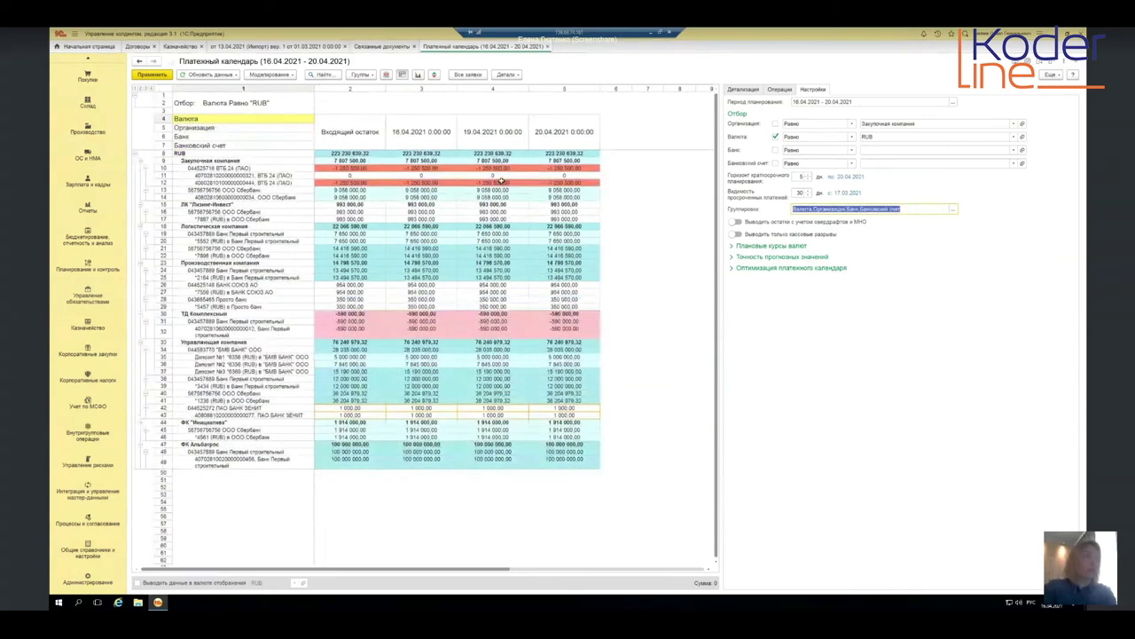
# Step: Try moving the currency (Валюта) grouping below organization (Организация), and restore currency as the first report grouping
pyautogui.click(953, 214)
pyautogui.click(953, 212)
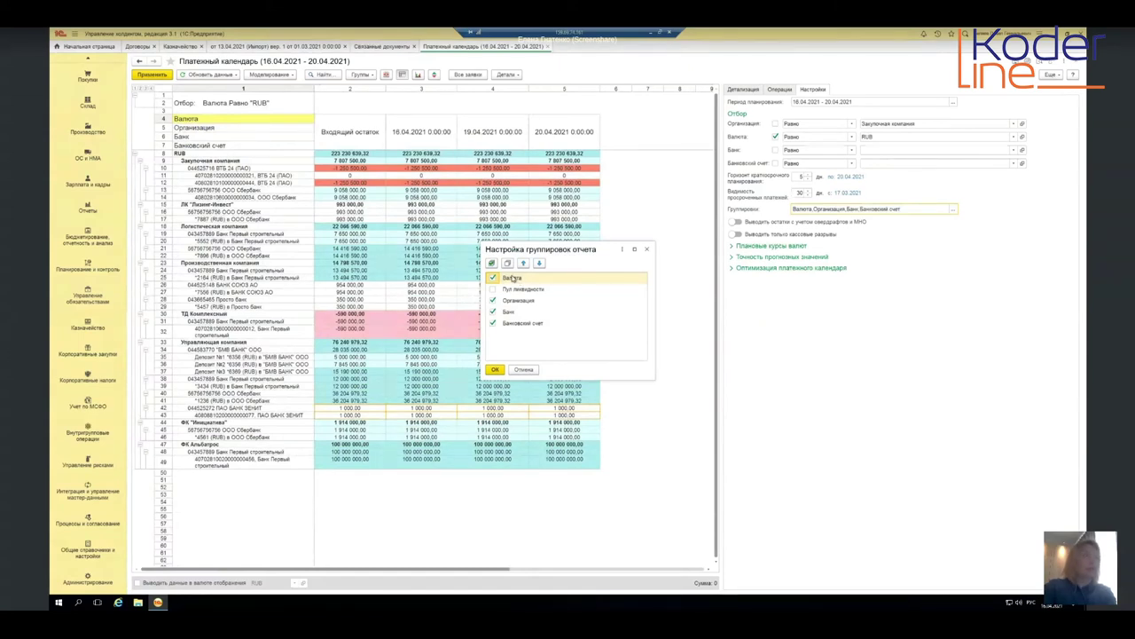
pyautogui.moveTo(513, 278)
pyautogui.mouseDown()
pyautogui.moveTo(522, 301)
pyautogui.moveTo(526, 278)
pyautogui.mouseUp()
pyautogui.click(540, 264)
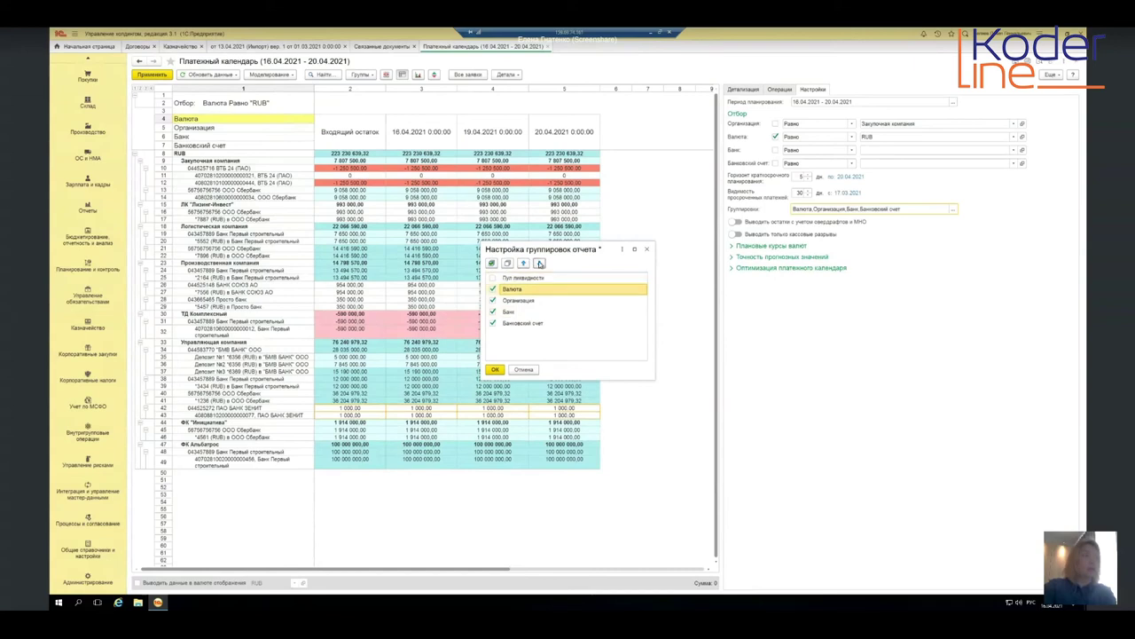
pyautogui.click(540, 264)
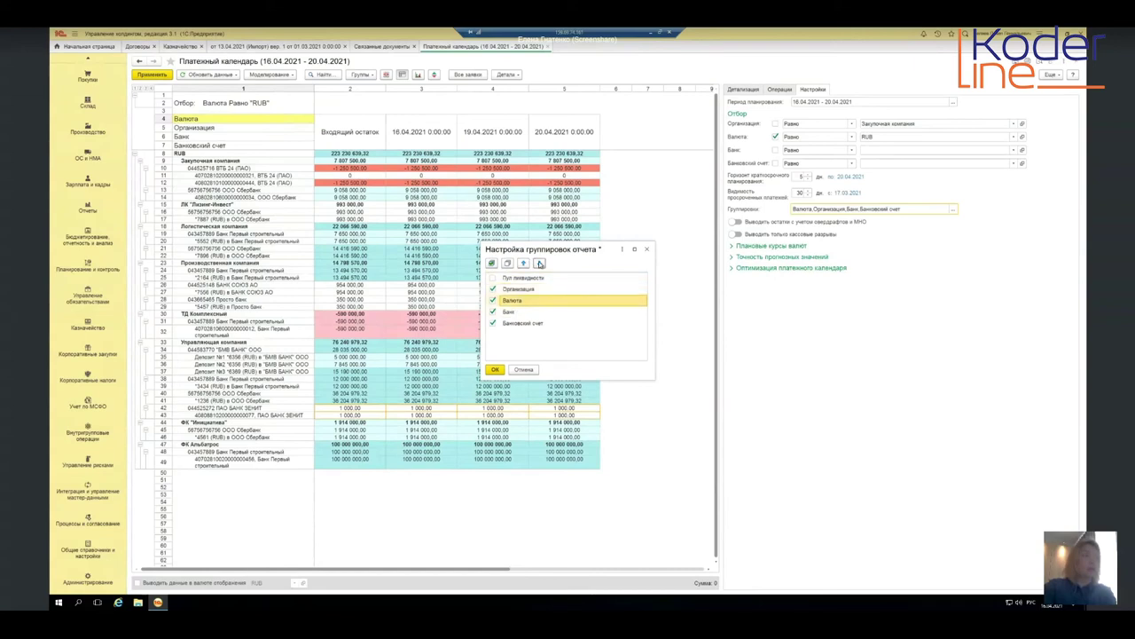
pyautogui.click(494, 369)
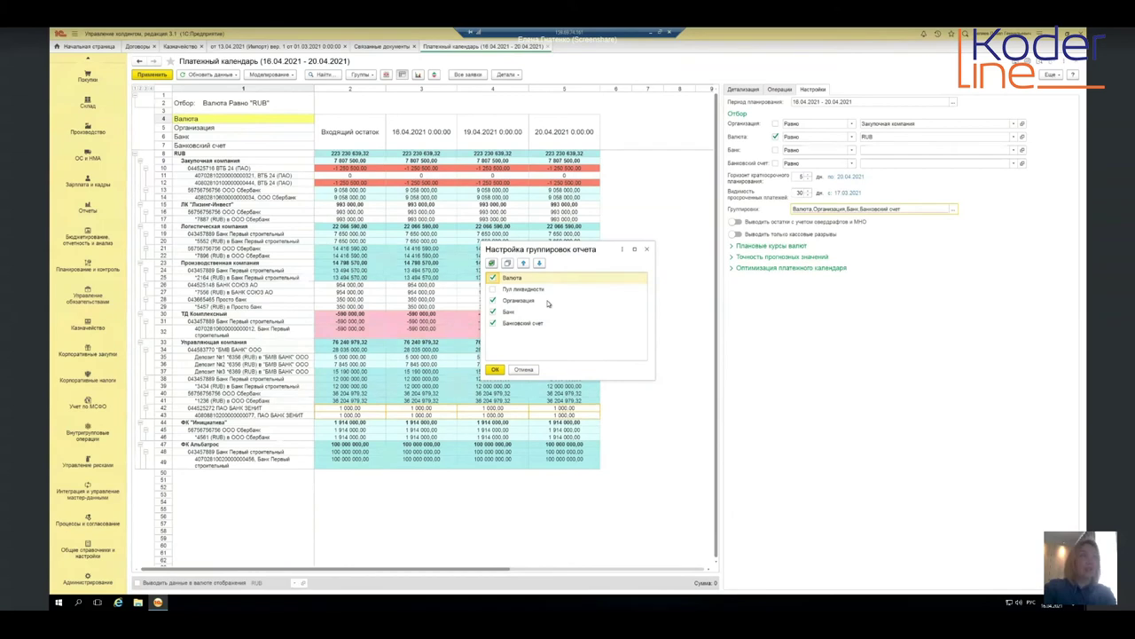
pyautogui.click(495, 369)
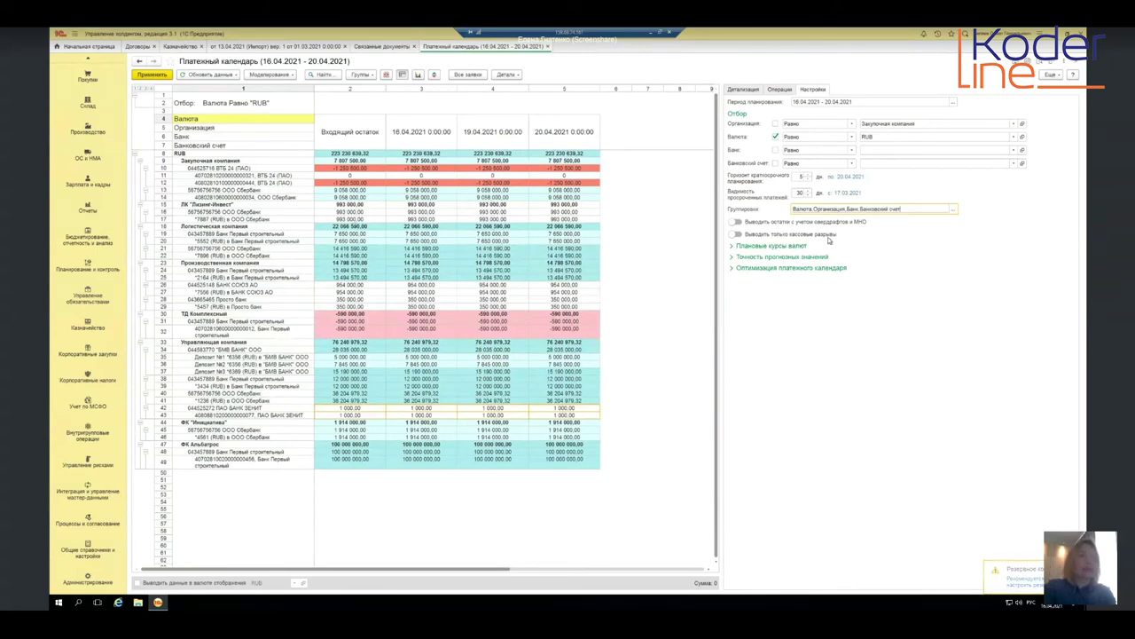
# Step: Review the planned exchange rates (Плановые курсы валют) by currency and date, checking the rate entries for KZT and USD
pyautogui.click(798, 247)
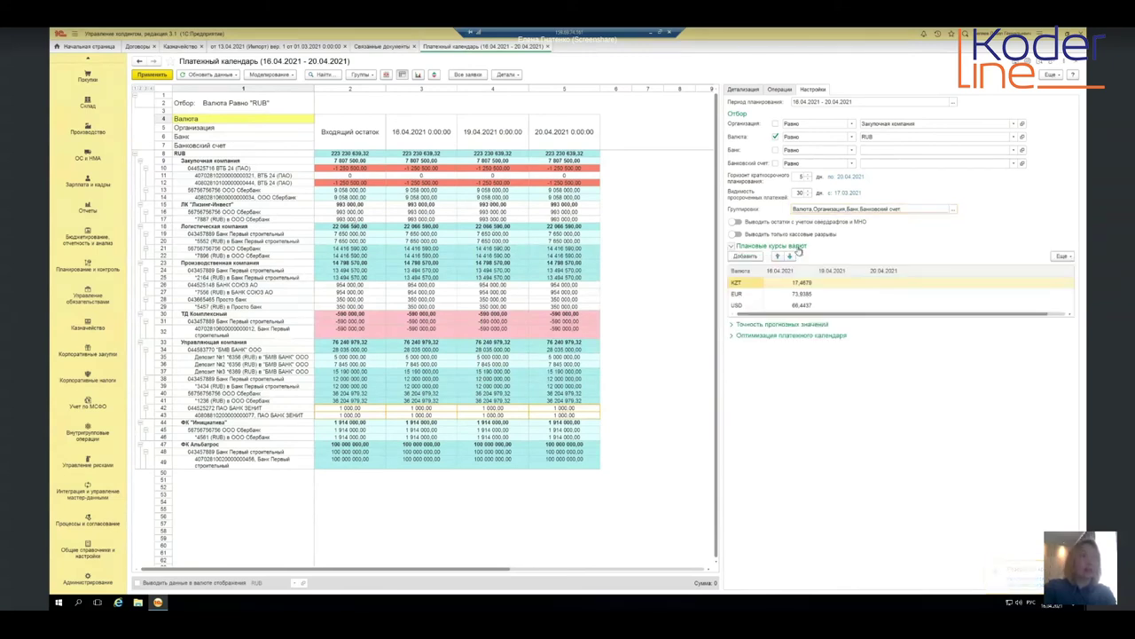
pyautogui.doubleClick(833, 288)
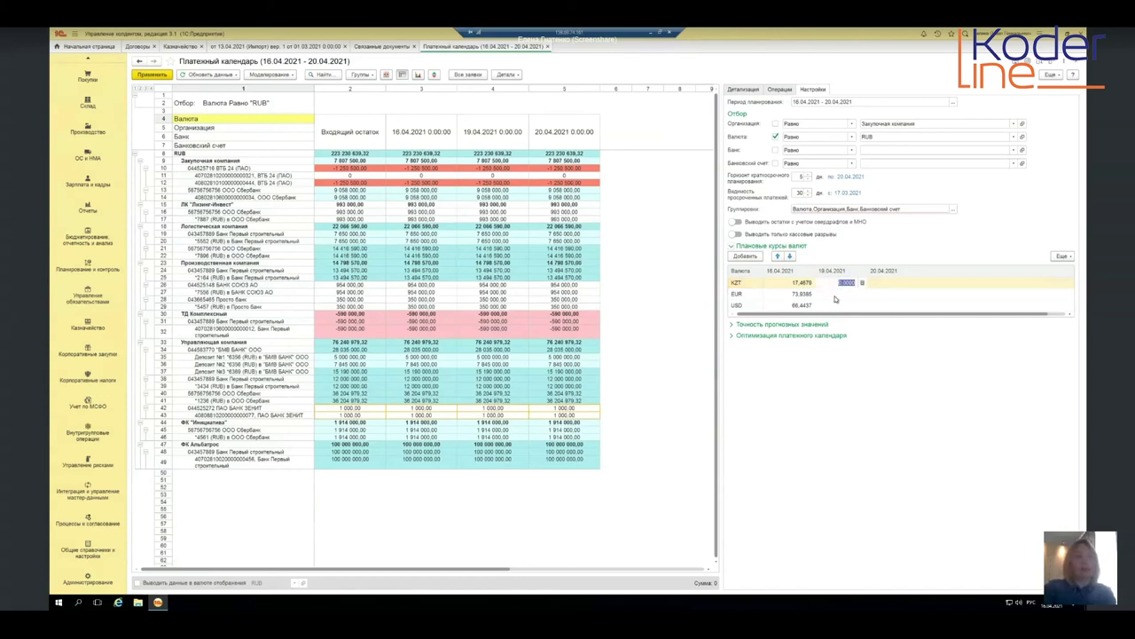
pyautogui.click(879, 284)
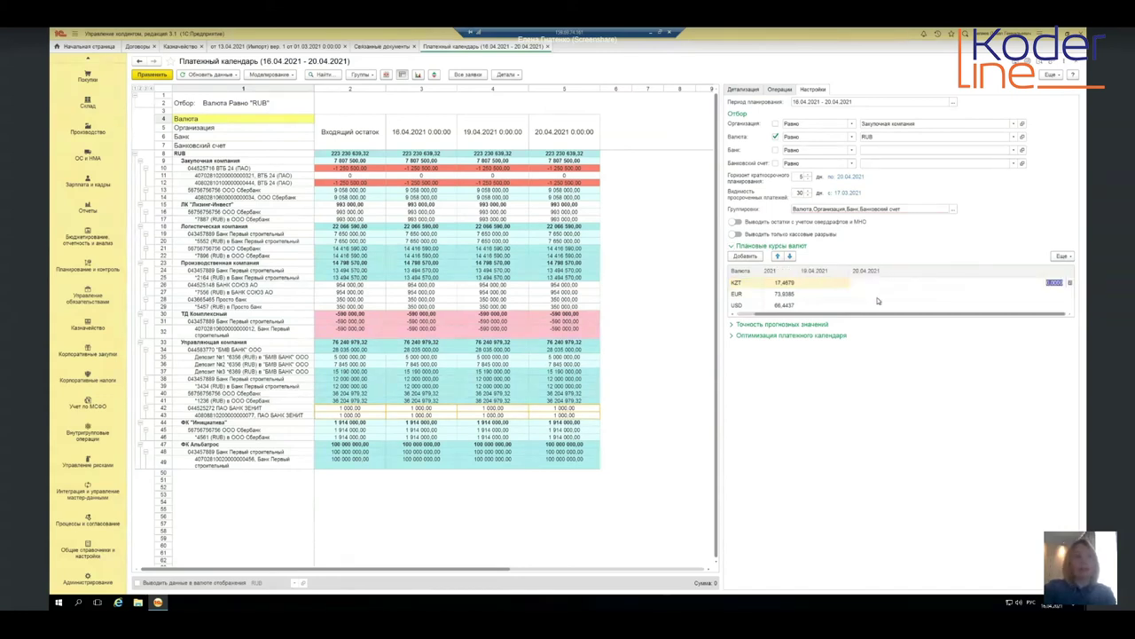
pyautogui.click(878, 305)
pyautogui.moveTo(876, 314); pyautogui.dragTo(781, 316)
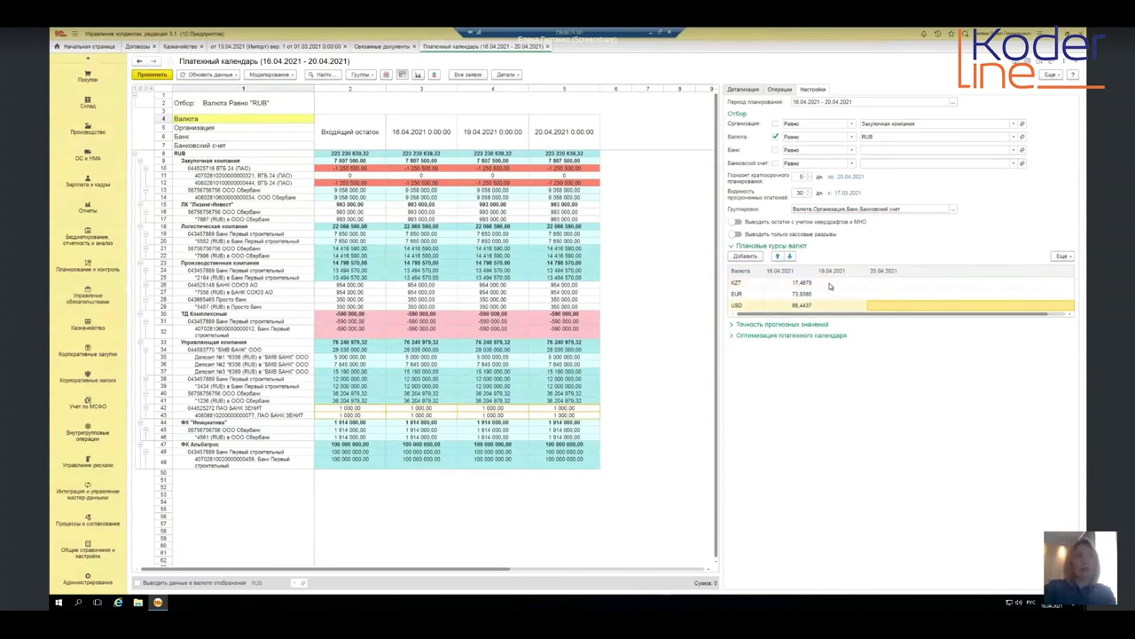
# Step: In the forecast accuracy settings (Точность прогнозных значений), set the short-term expense (Расход) coefficient for unapproved requests (Заявки неутвержденные) to 0,50
pyautogui.click(823, 326)
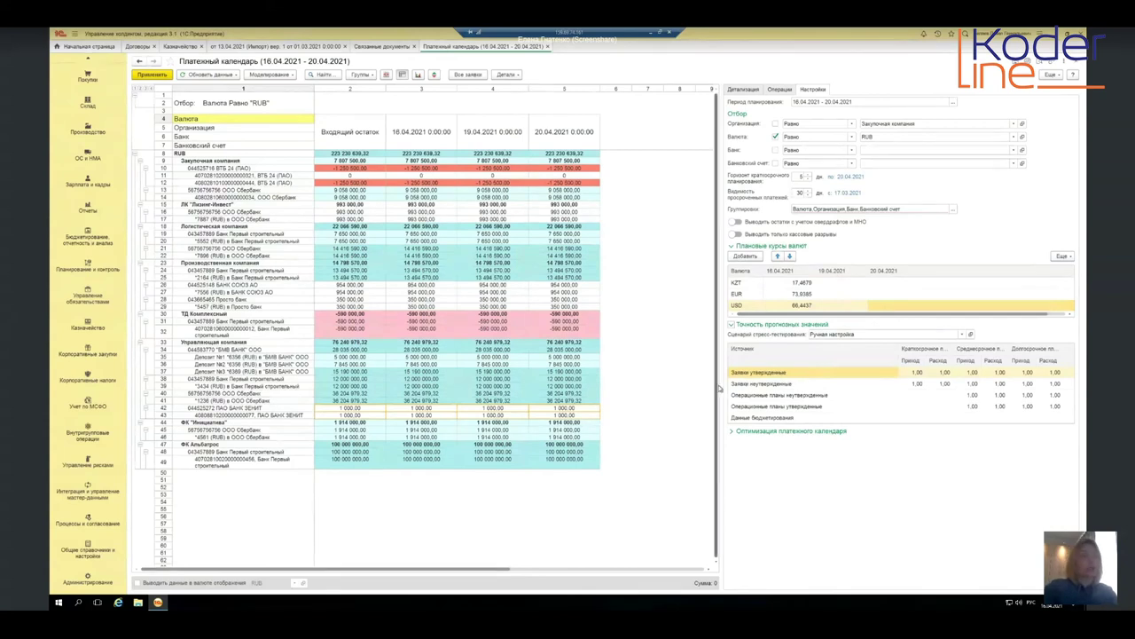
pyautogui.moveTo(720, 389); pyautogui.dragTo(647, 387)
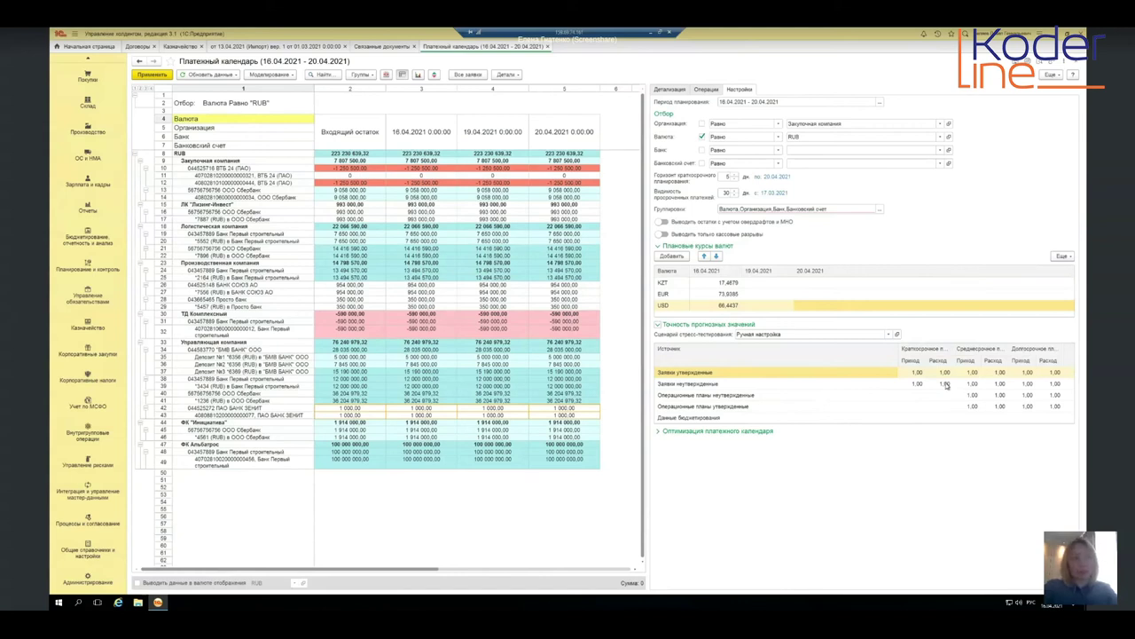
pyautogui.doubleClick(946, 384)
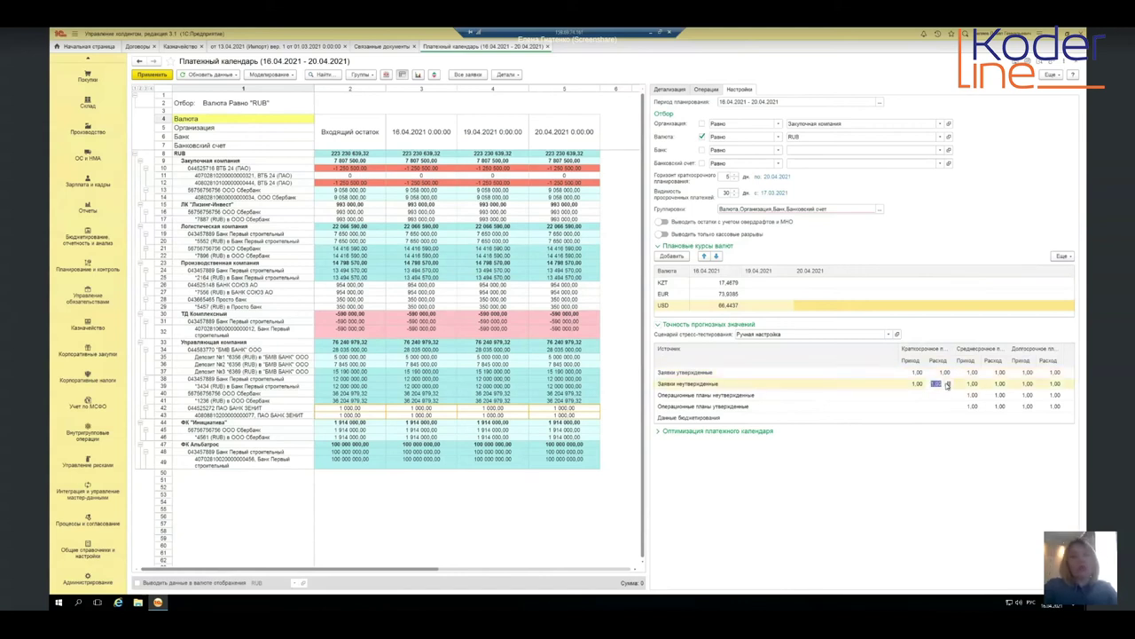
pyautogui.write('0')
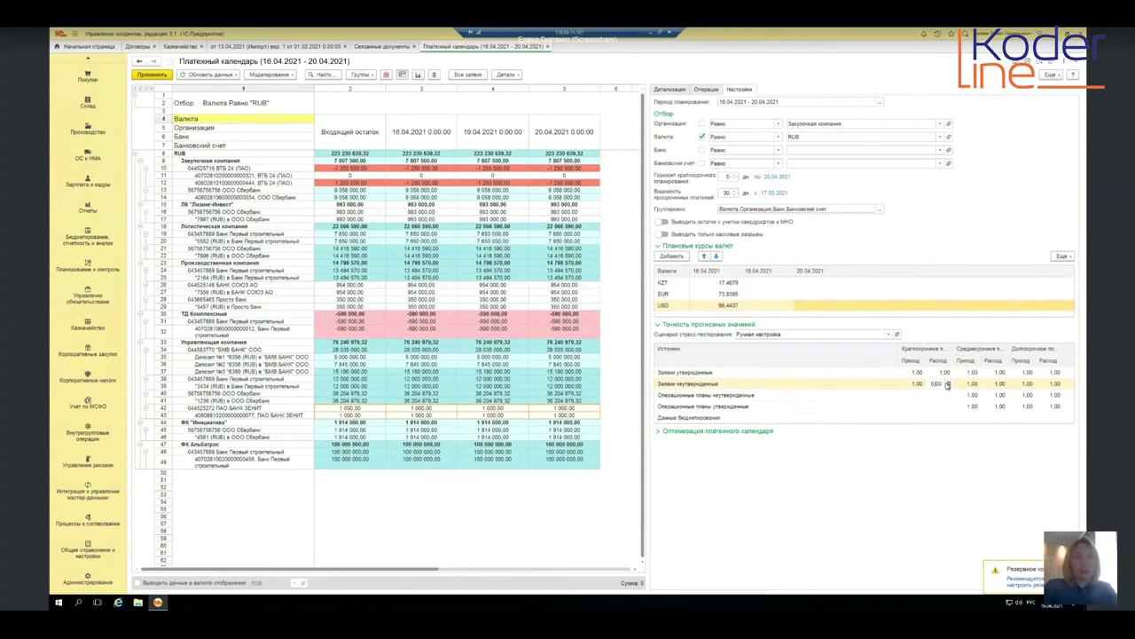
pyautogui.write(',5')
pyautogui.press('Return')
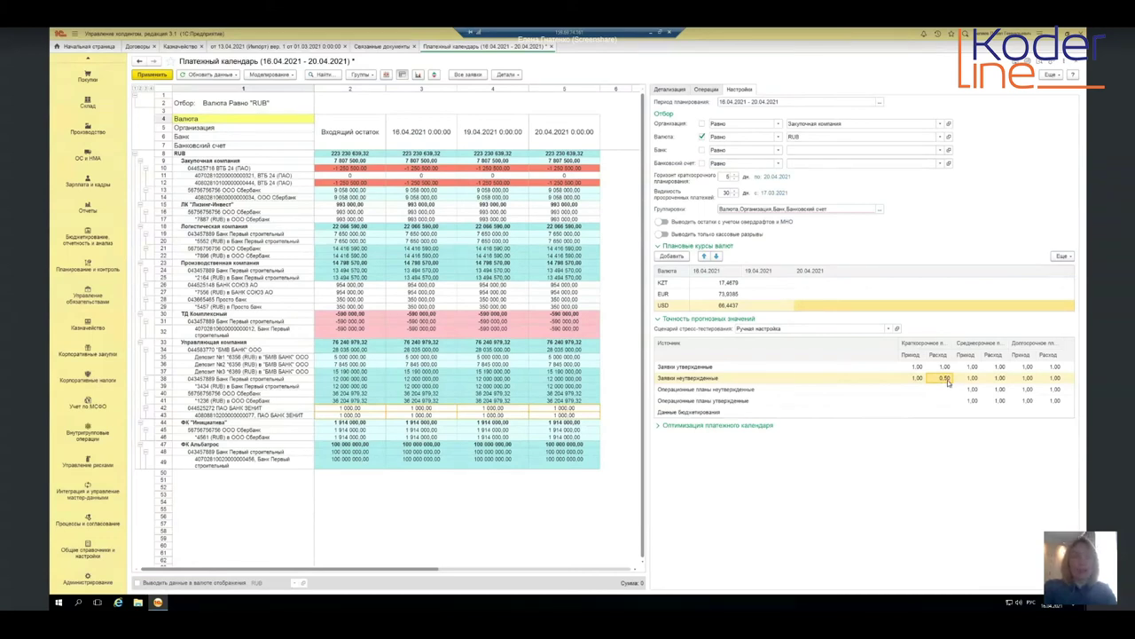
# Step: Examine the short-term expense (Расход) coefficient cells for unapproved and approved operational plans (Операционные планы)
pyautogui.click(741, 391)
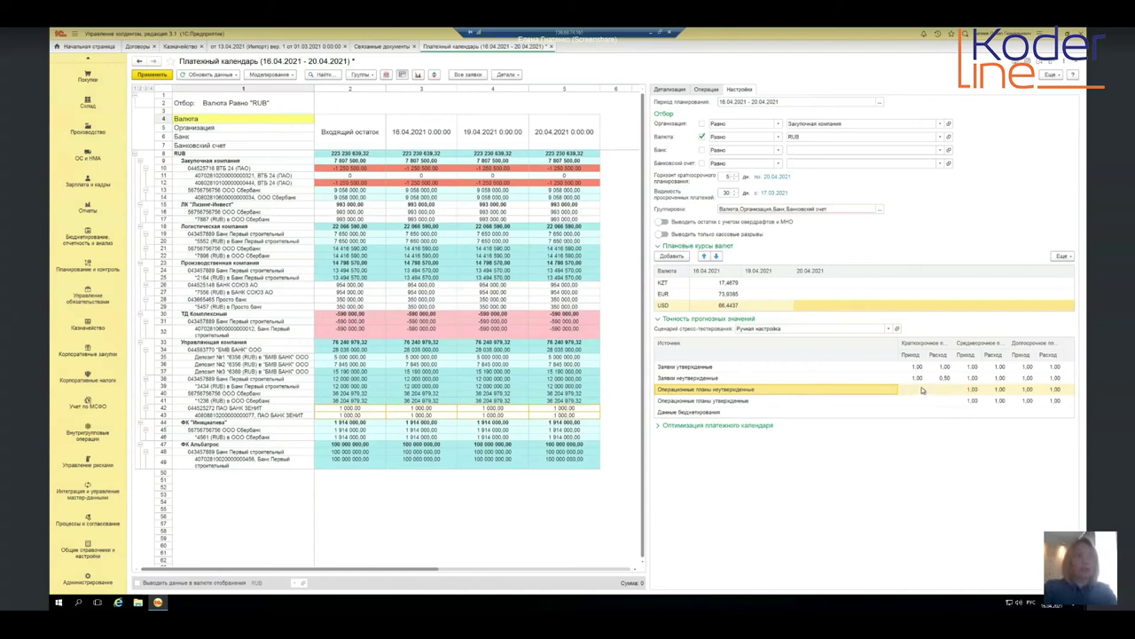
pyautogui.click(948, 390)
pyautogui.click(935, 409)
pyautogui.click(942, 391)
pyautogui.doubleClick(941, 392)
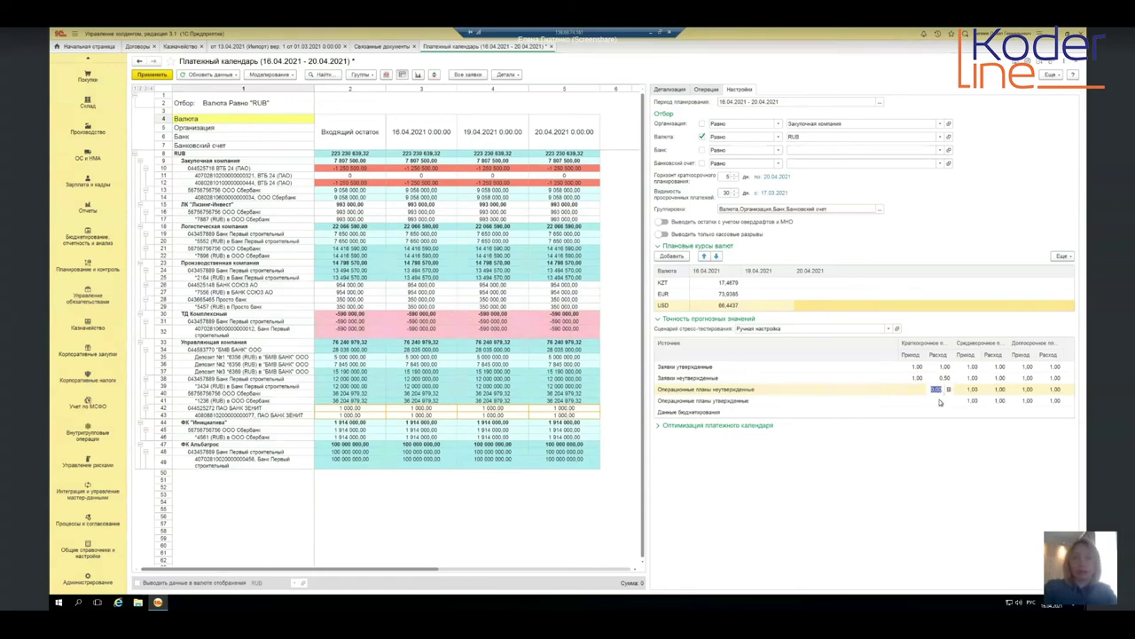
pyautogui.press('Down')
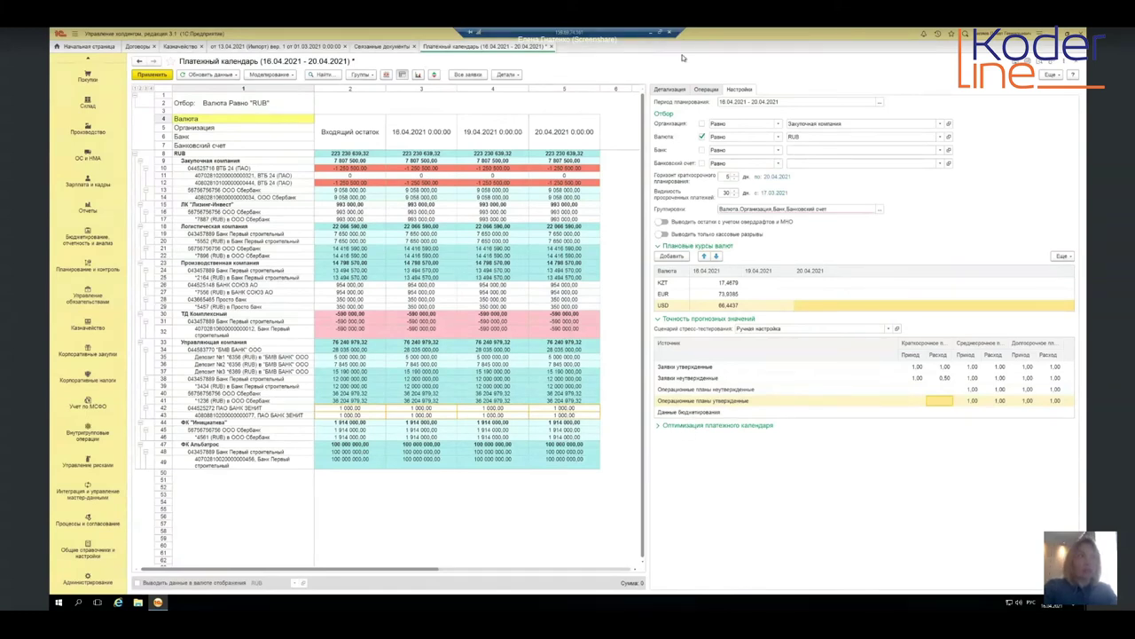
# Step: View the calendar's operations and the detail (Детализация) of the overdrawn ВТБ 24 account under Закупочная компания for 19.04.2021
pyautogui.click(705, 89)
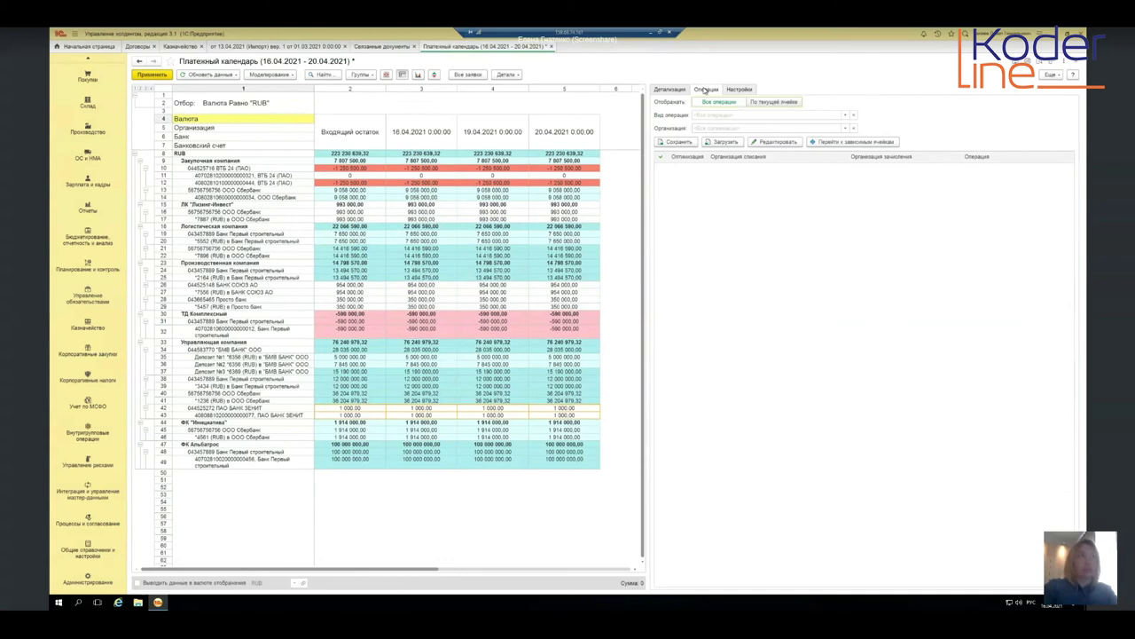
pyautogui.click(681, 92)
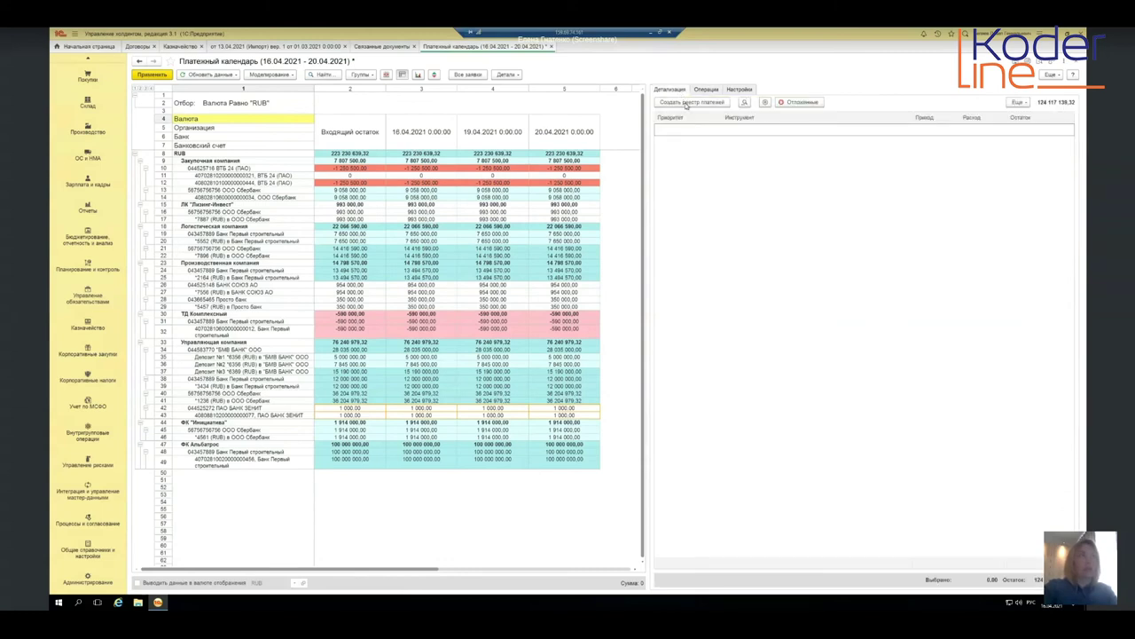
pyautogui.click(501, 183)
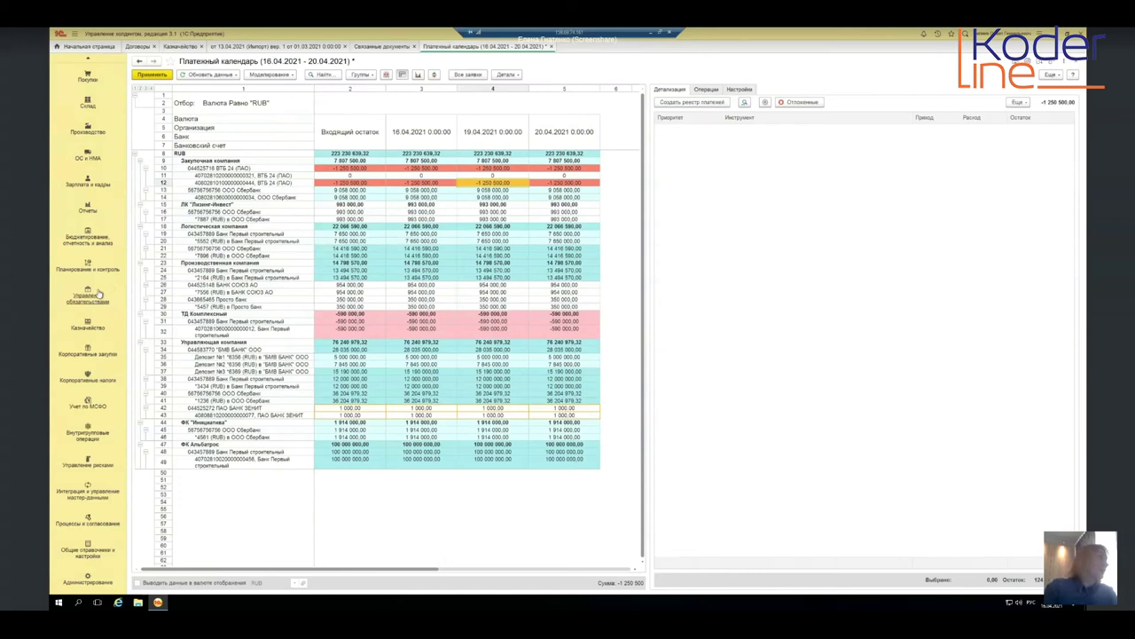
# Step: Open the treasury section (Казначейство)
pyautogui.click(92, 326)
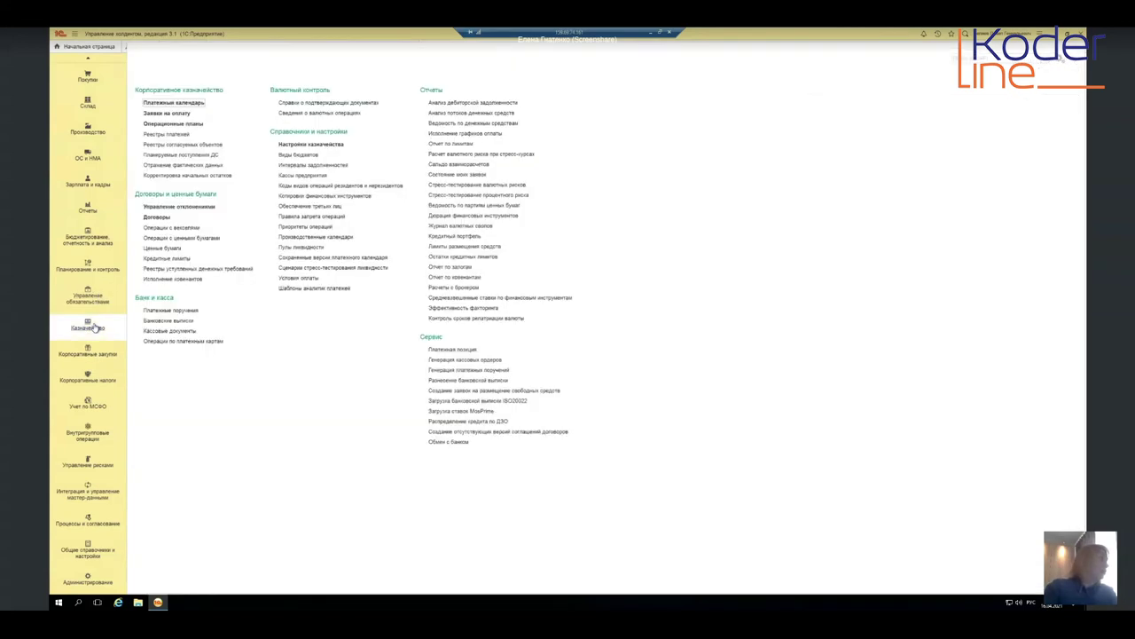